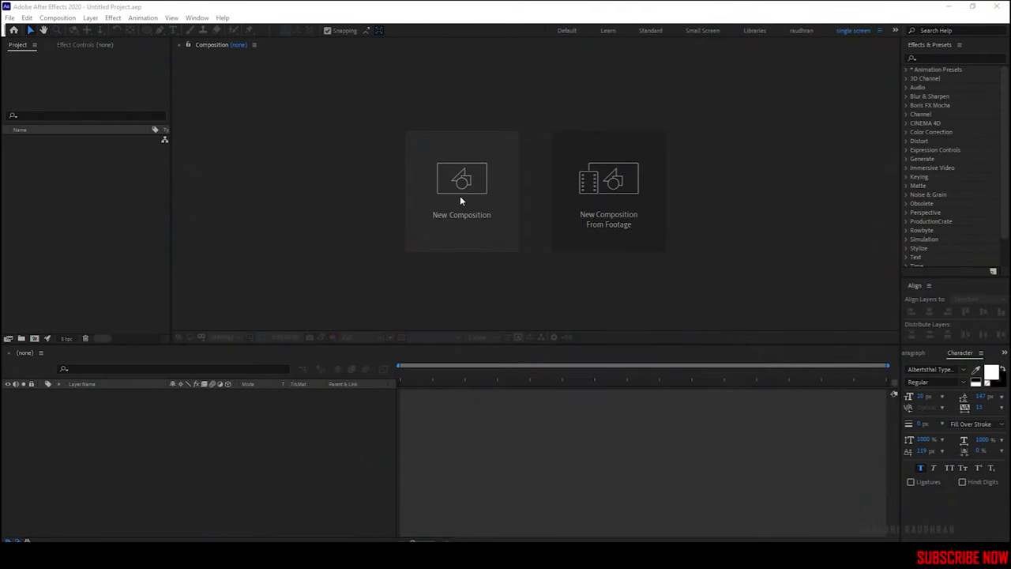
- Create a 1920 x 1080 composition named main at 30 frames per second with a 15-second duration
left_click(460, 198)
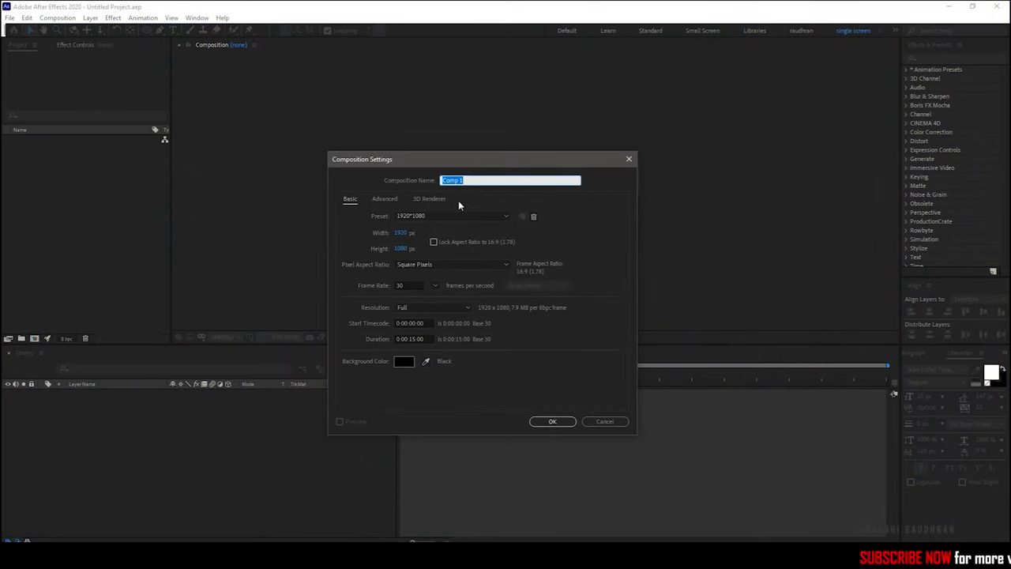
type("main")
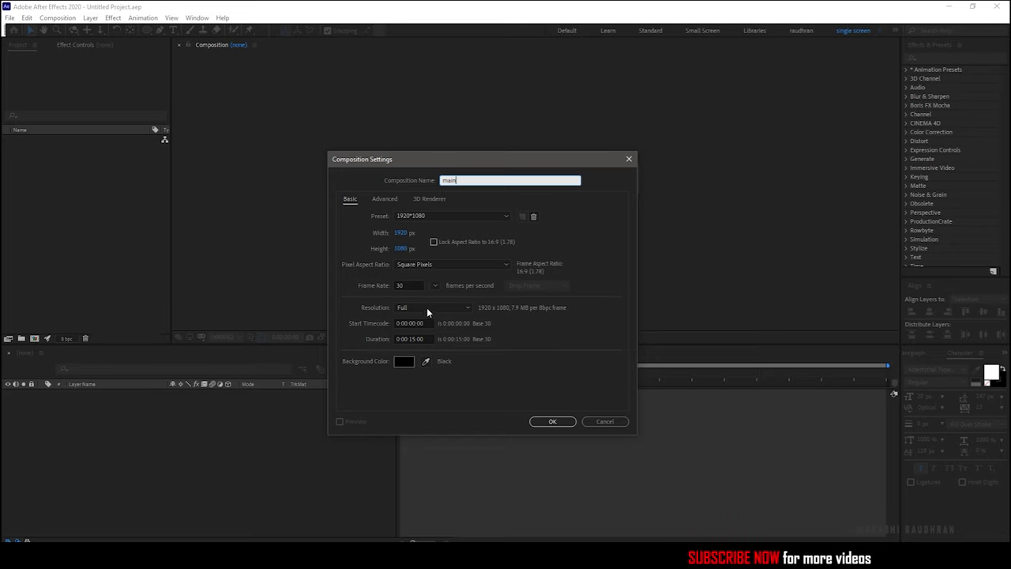
left_click(545, 424)
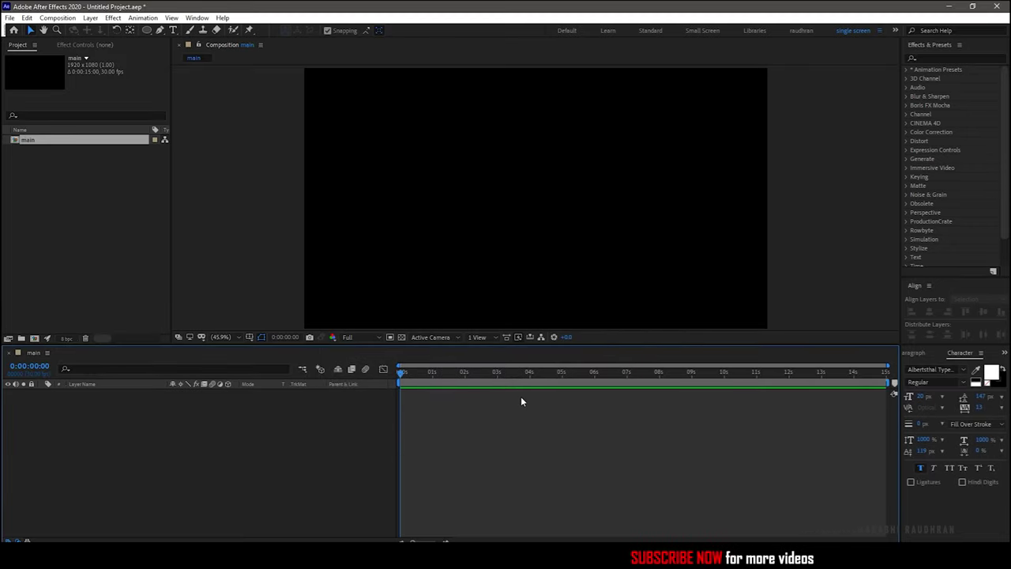
- Add a text layer reading the creator's surname in capitals to the upper half of the main composition
key("ctrl+t")
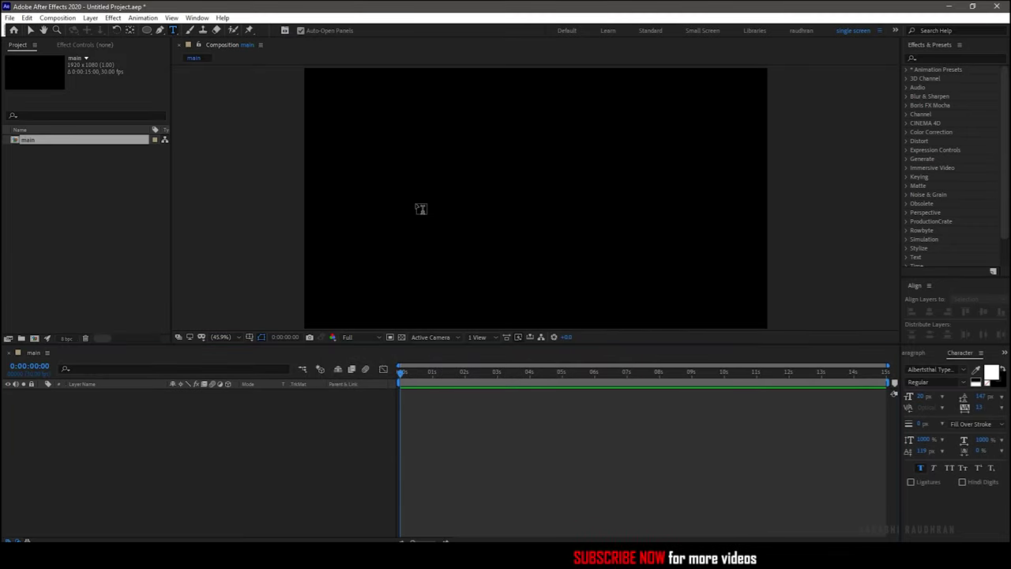
left_click(558, 186)
type("RAUDHRAN")
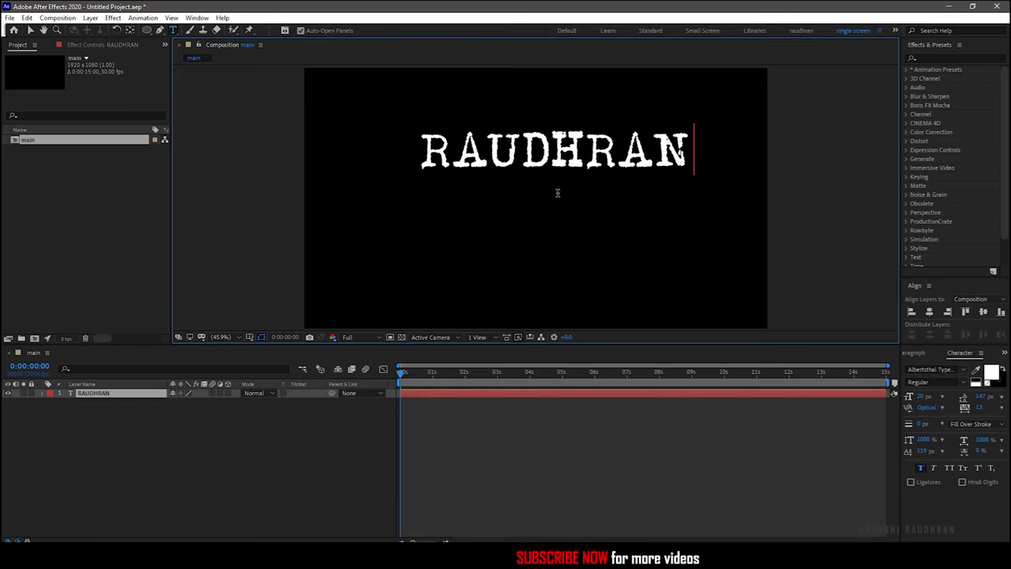
key("KP_Enter")
- Set the text's font to OCR A Extended and center the layer horizontally and vertically in the composition
left_click(932, 369)
type("ocr")
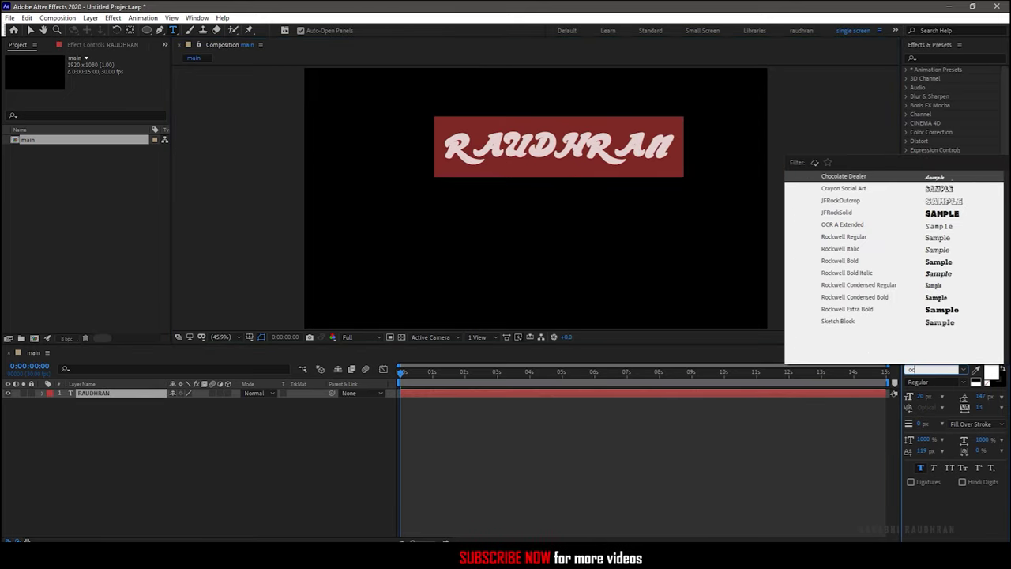
key("Return")
left_click(930, 312)
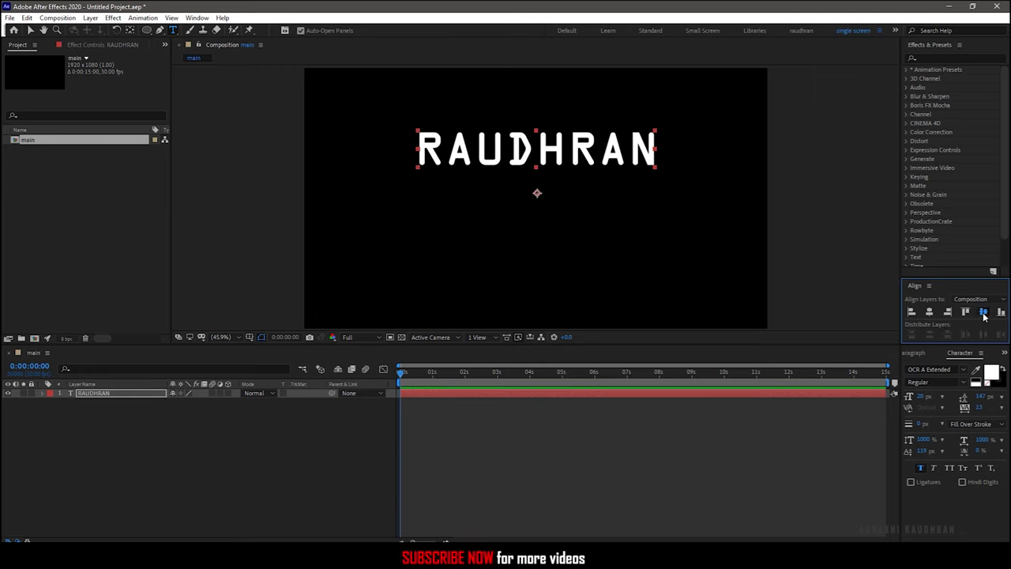
left_click(983, 313)
- Pre-compose the text layer into a new composition named text placeholder
left_click(96, 399)
right_click(96, 393)
left_click(135, 335)
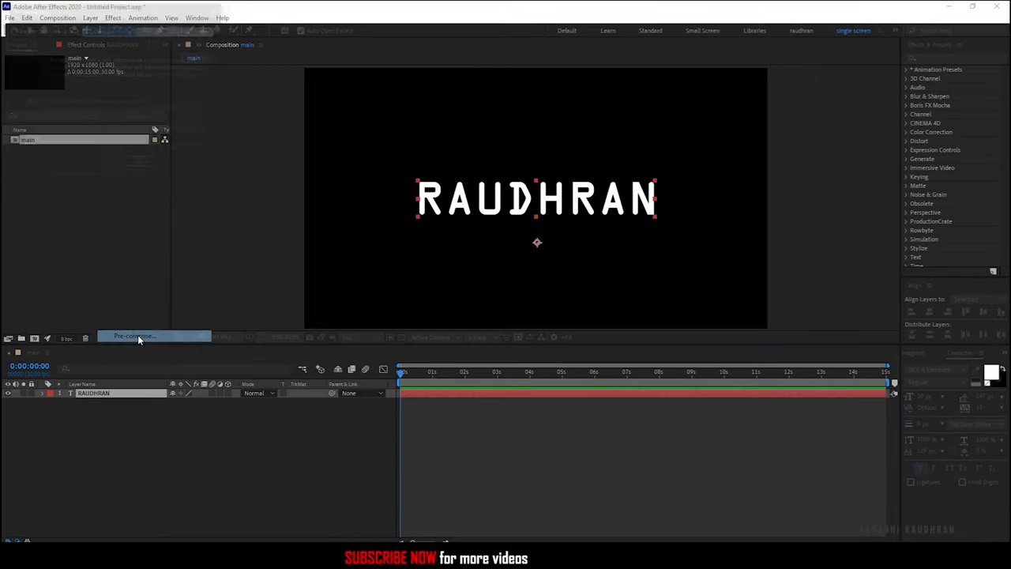
left_click_drag(98, 8, 458, 174)
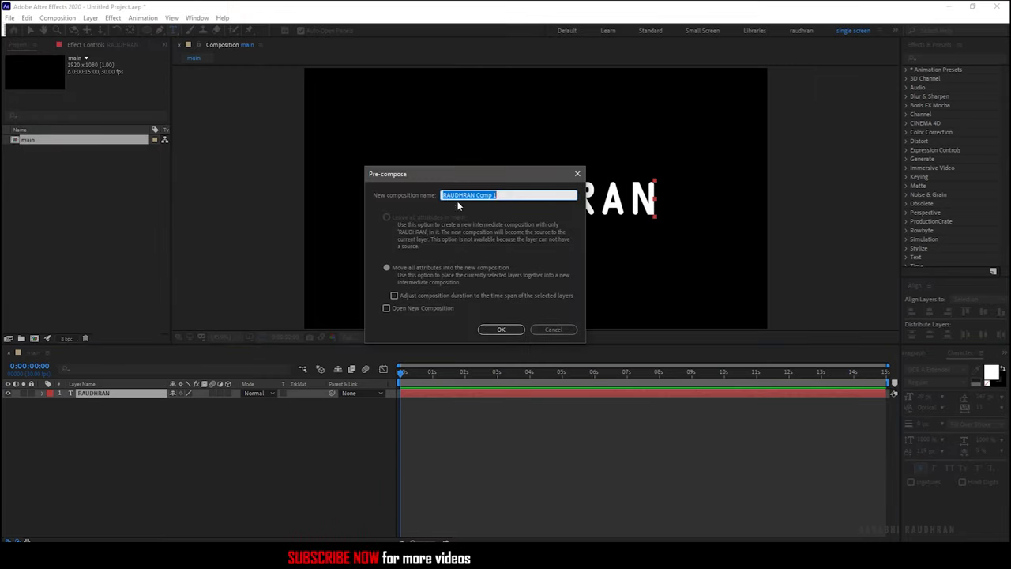
type("text placeholder")
key("Return")
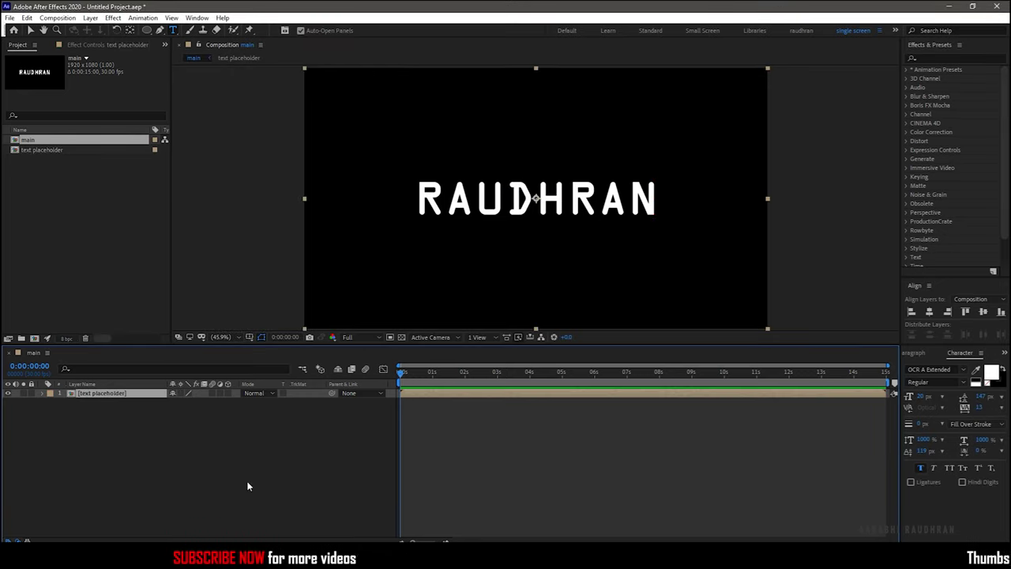
- Create a 1920 x 1080 solid named top with the blue color 2400FF above the text placeholder layer
right_click(251, 482)
mouse_move(266, 374)
left_click(414, 402)
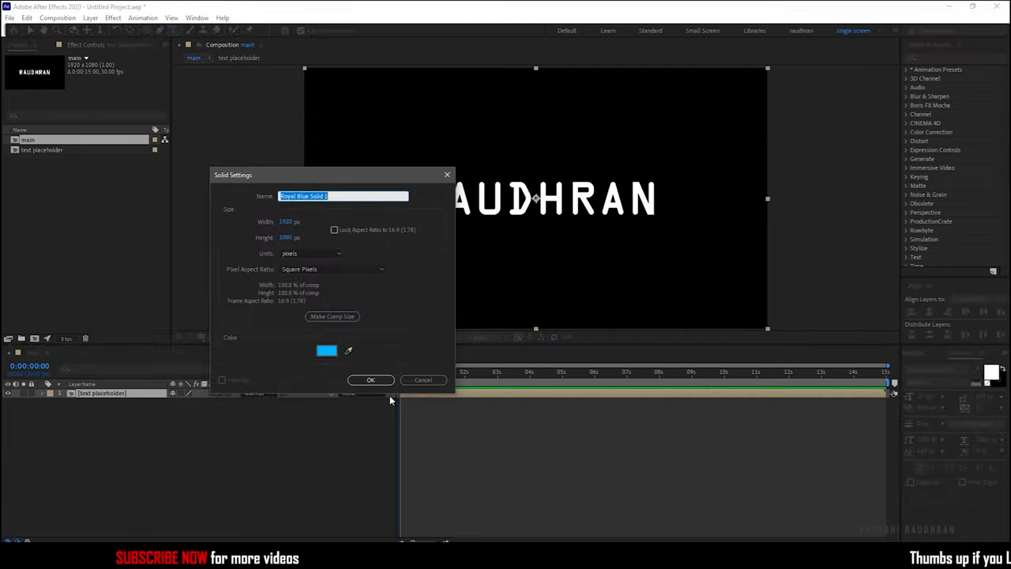
type("top")
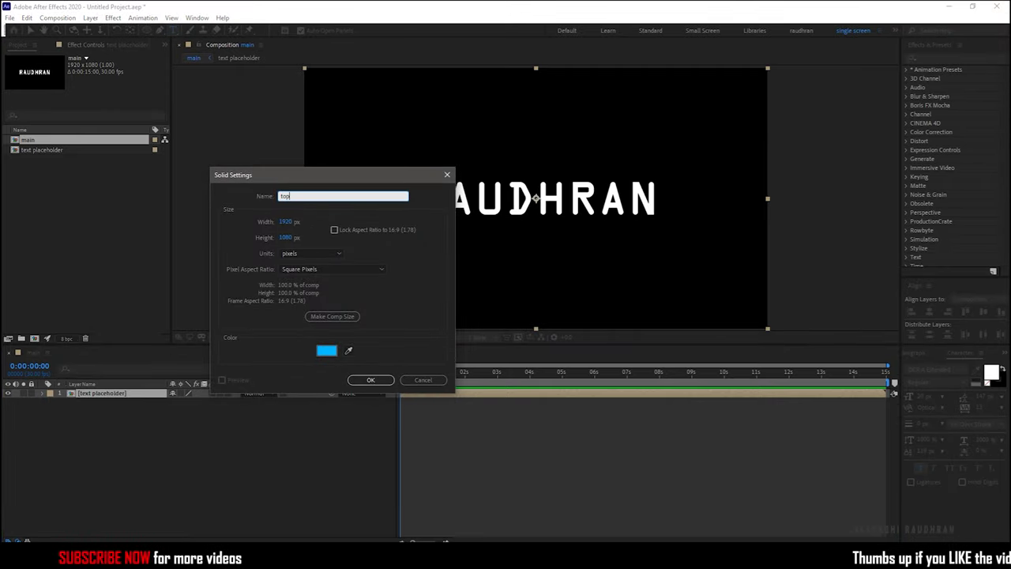
left_click(326, 351)
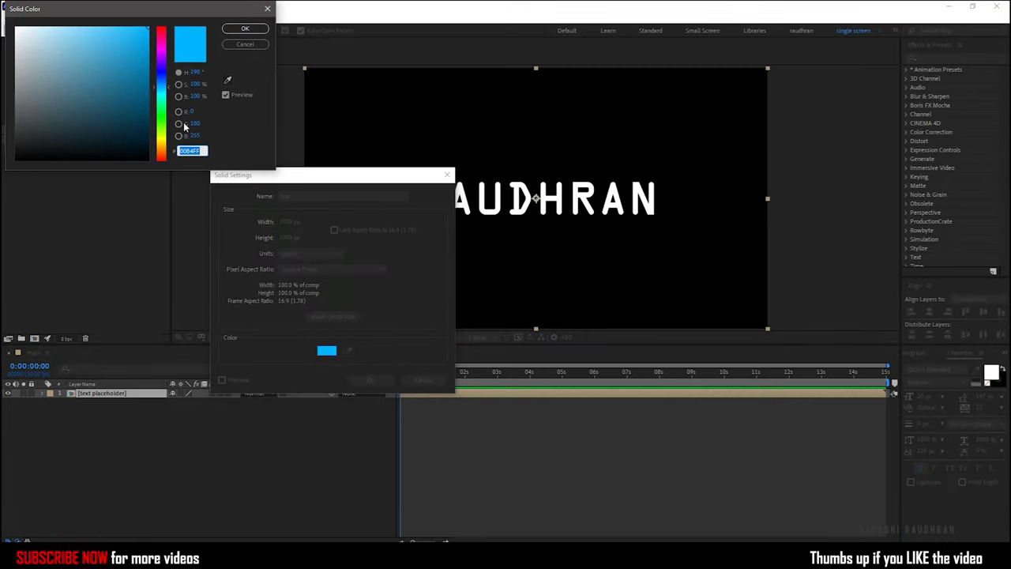
left_click(164, 74)
left_click(245, 29)
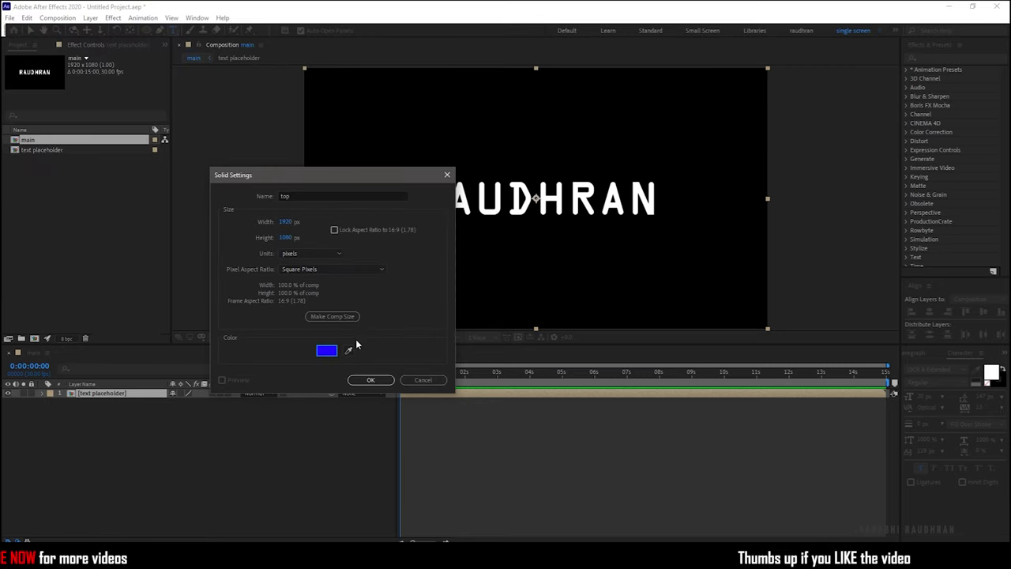
left_click(371, 380)
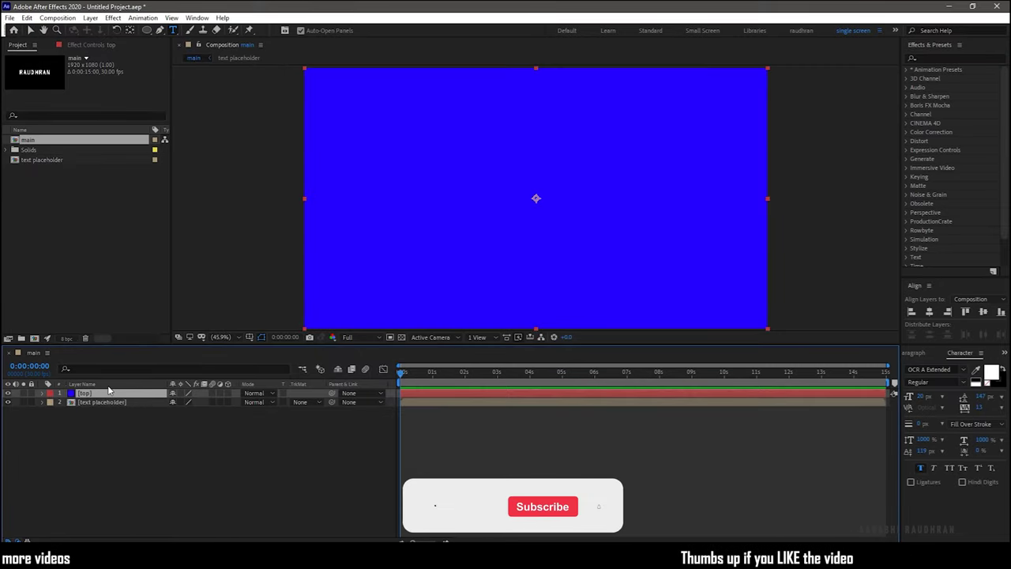
- Draw a wide, flat elliptical mask on the top solid and move it up until it straddles the frame's upper edge
left_click(147, 31)
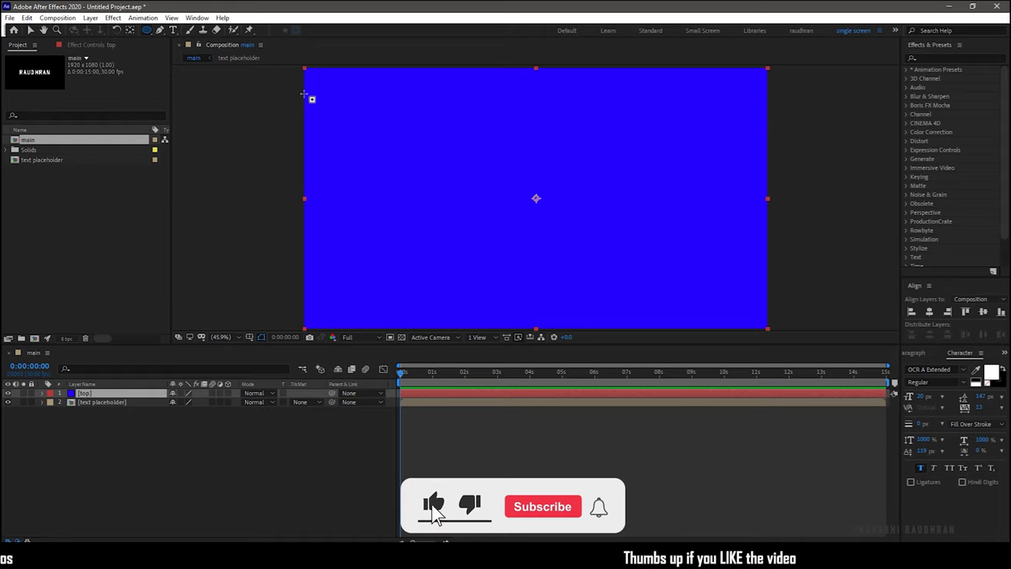
left_click(219, 337)
left_click(229, 419)
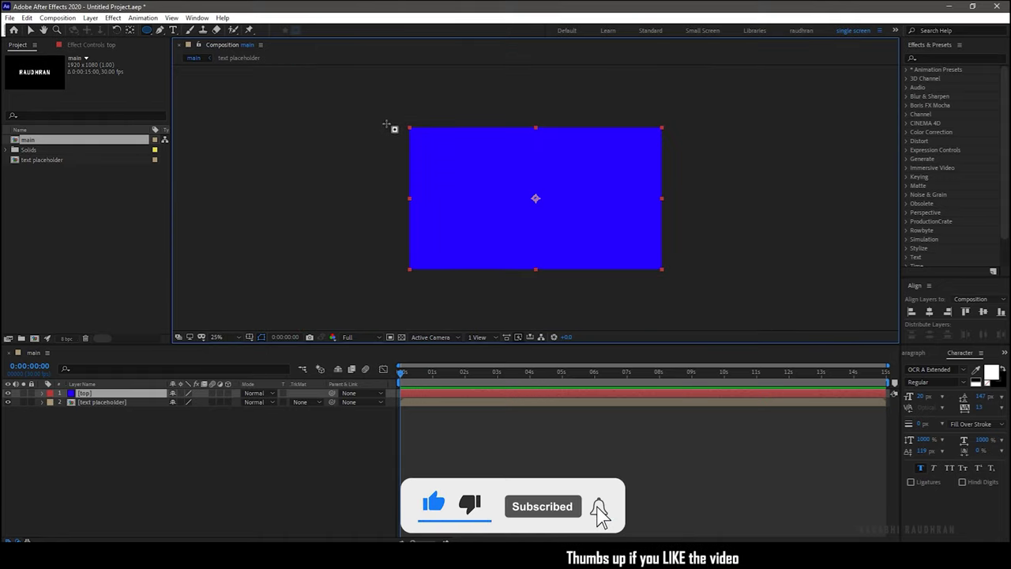
left_click_drag(415, 127, 650, 163)
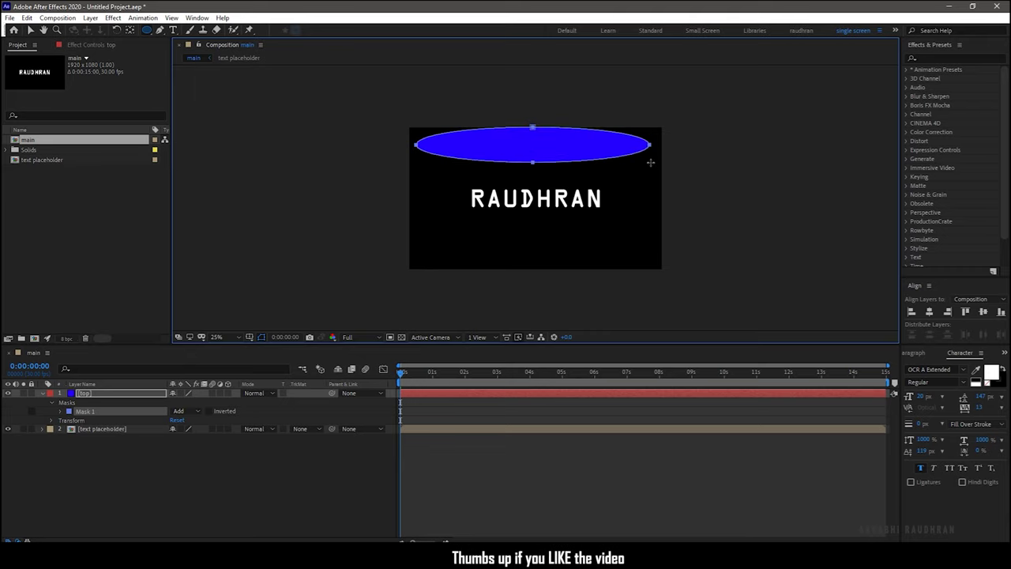
left_click(30, 29)
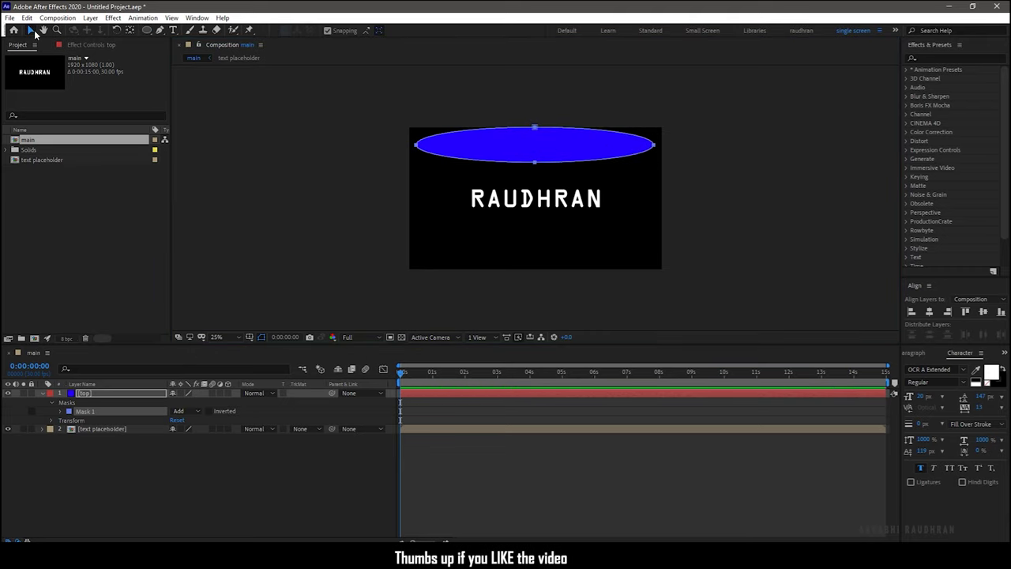
left_click_drag(514, 132, 514, 116)
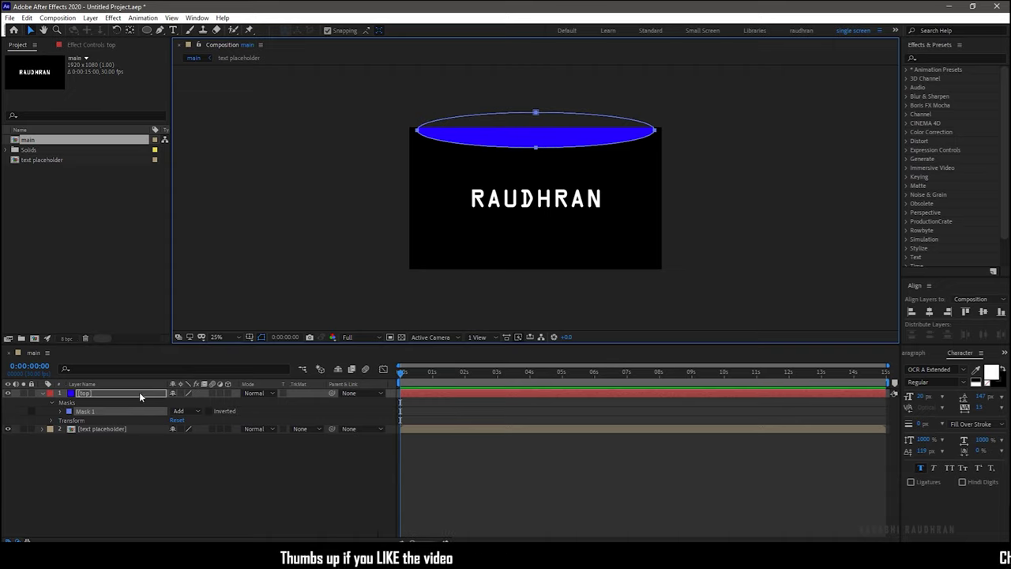
- Set the feather of the top solid's mask to 1000 pixels and collapse the layer's properties
left_click(140, 394)
left_click(60, 412)
left_click(183, 429)
type("1000")
key("Return")
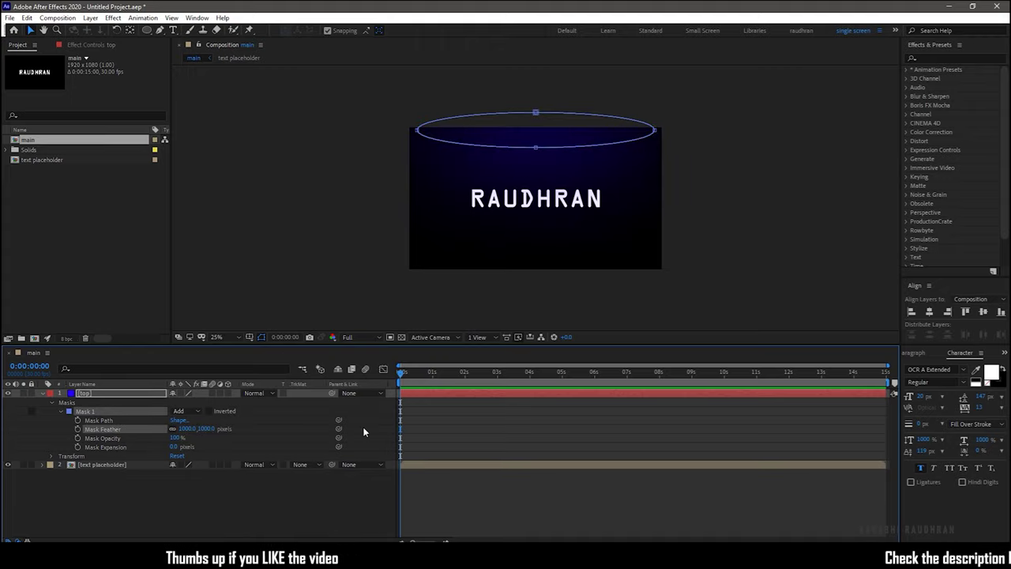
left_click(309, 513)
left_click(43, 393)
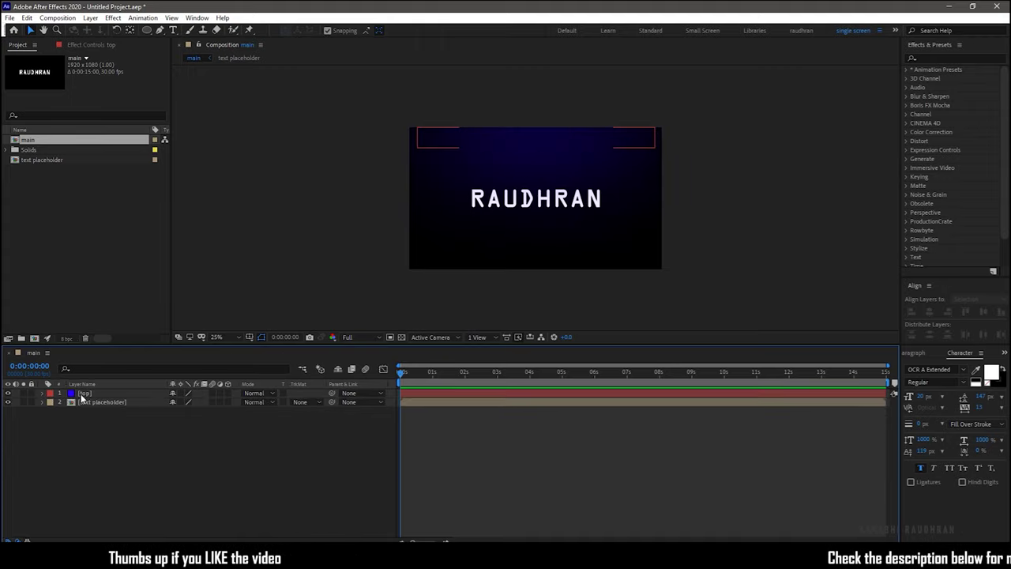
- Apply the Noise effect to the top solid and set its amount of noise to 5%
left_click(943, 57)
type("noise")
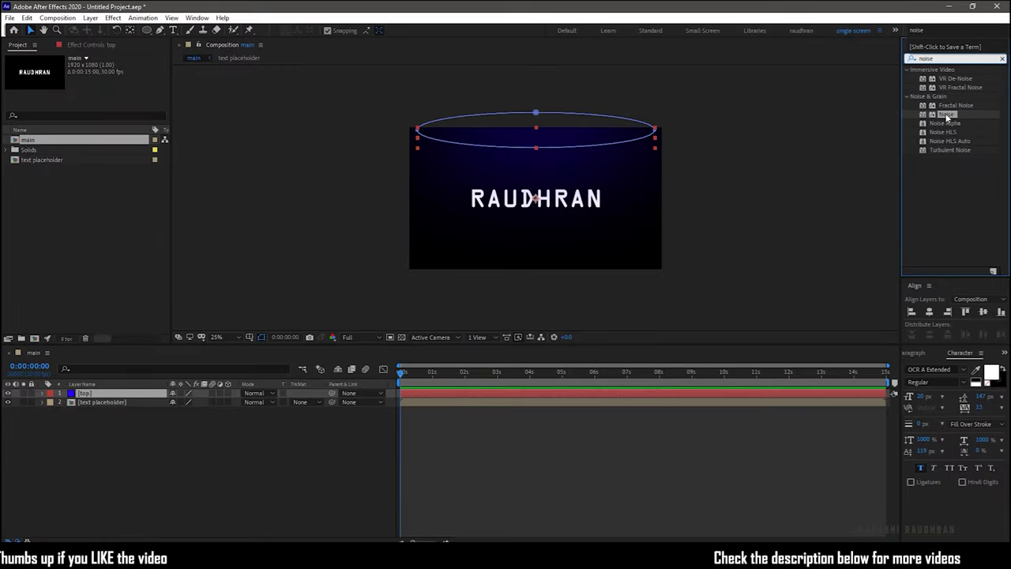
left_click_drag(947, 116, 553, 189)
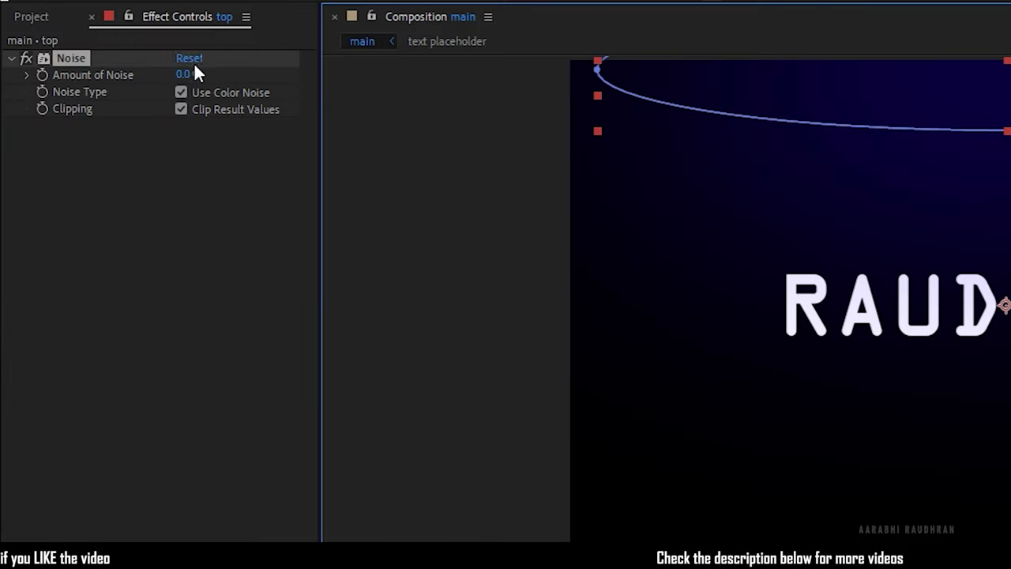
left_click(189, 73)
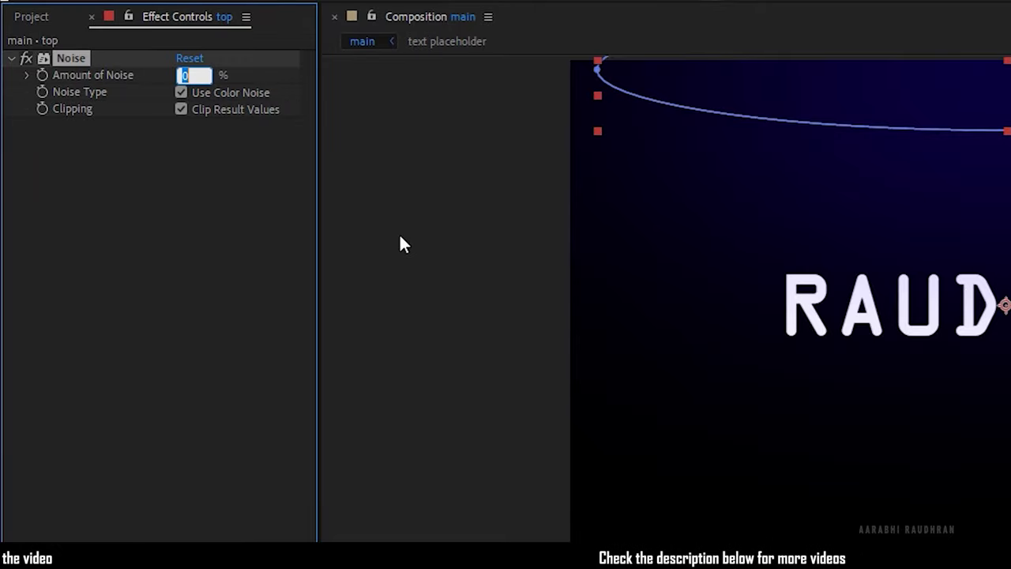
type("5")
key("Return")
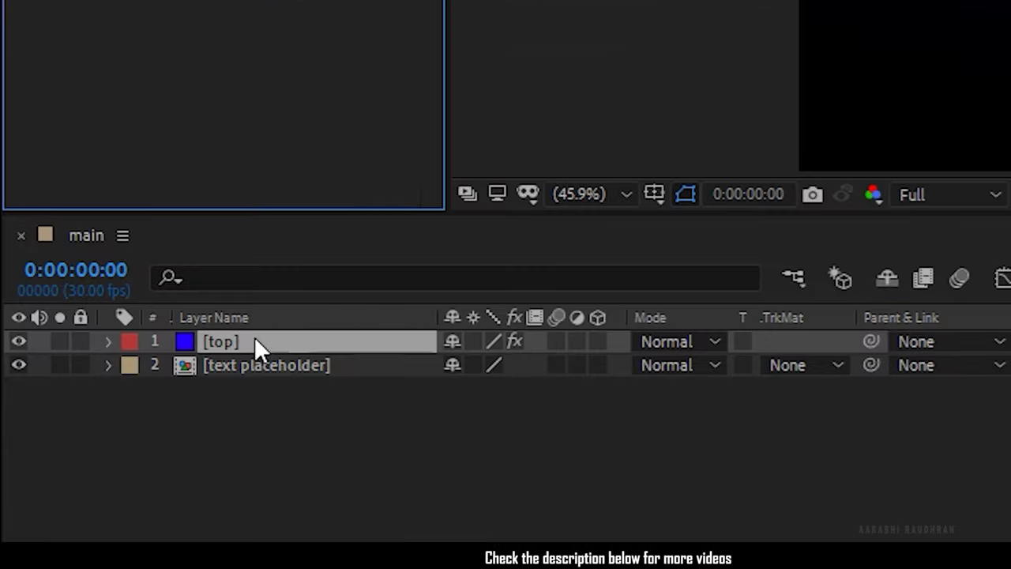
- Duplicate the top solid layer and rename the copy bottom
left_click(255, 336)
key("ctrl+d")
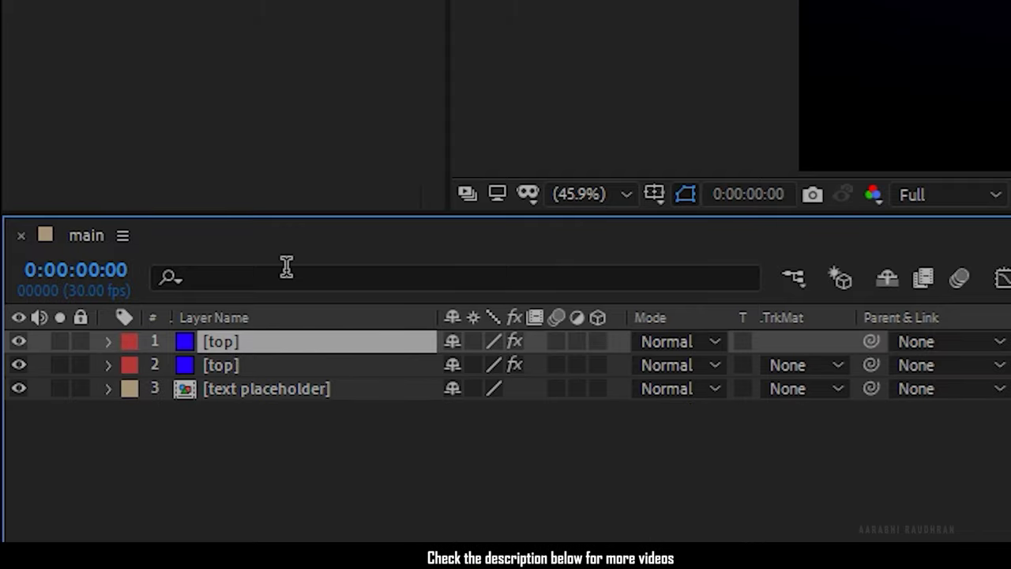
right_click(254, 335)
left_click(287, 282)
type("bottom")
key("Return")
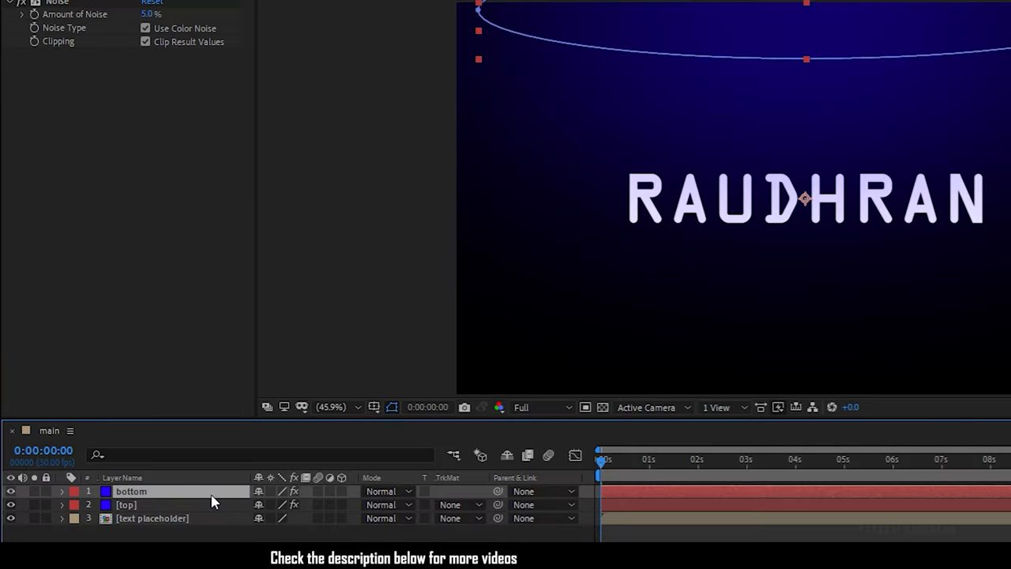
- Flip the bottom layer vertically so that its mask lies along the frame's lower edge
right_click(212, 502)
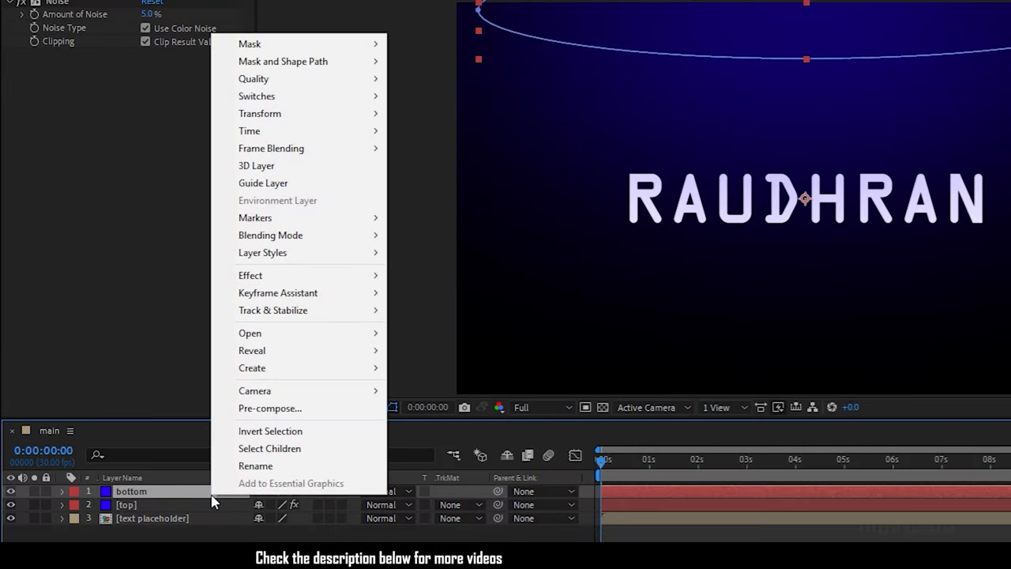
mouse_move(264, 113)
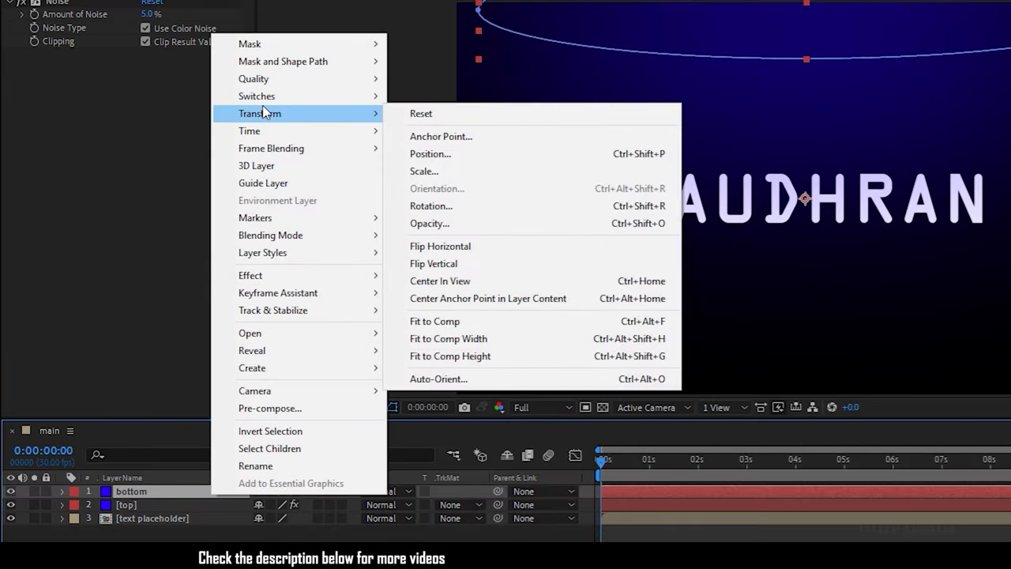
left_click(489, 261)
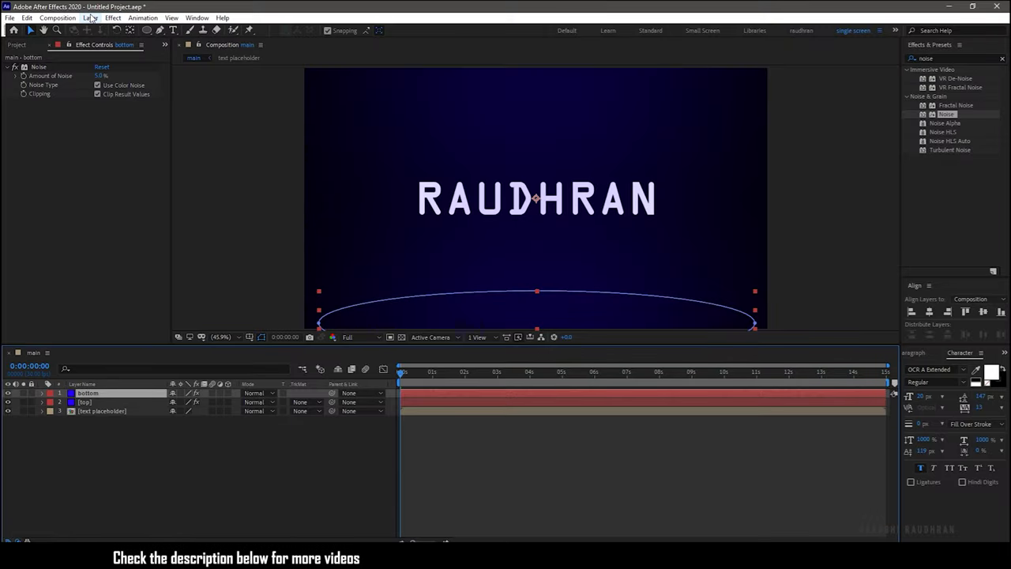
- Change the bottom solid's color to cyan 00FFF0, saving it as a new solid separate from the top one
left_click(92, 18)
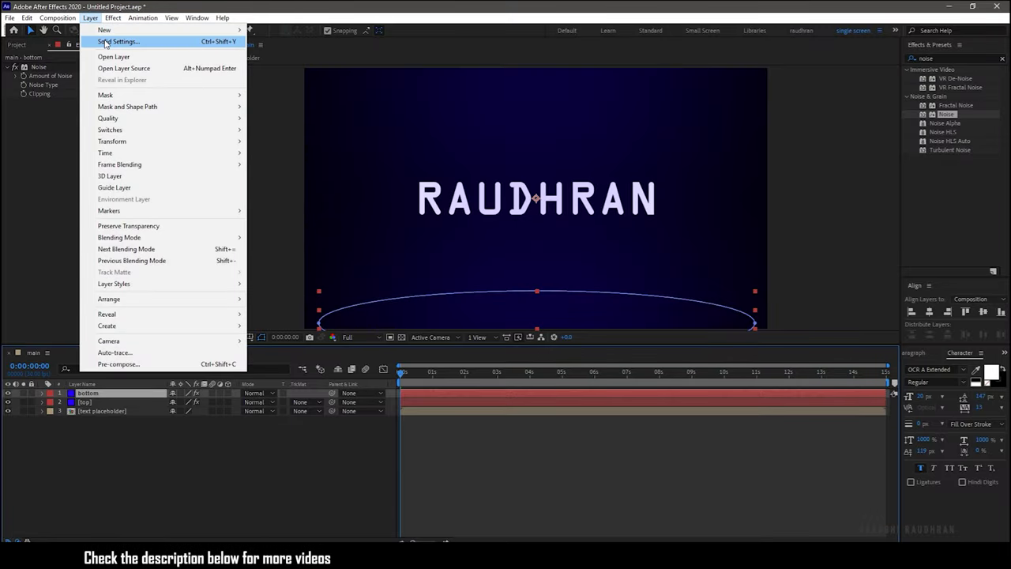
left_click(110, 41)
left_click_drag(135, 11, 498, 216)
left_click(486, 374)
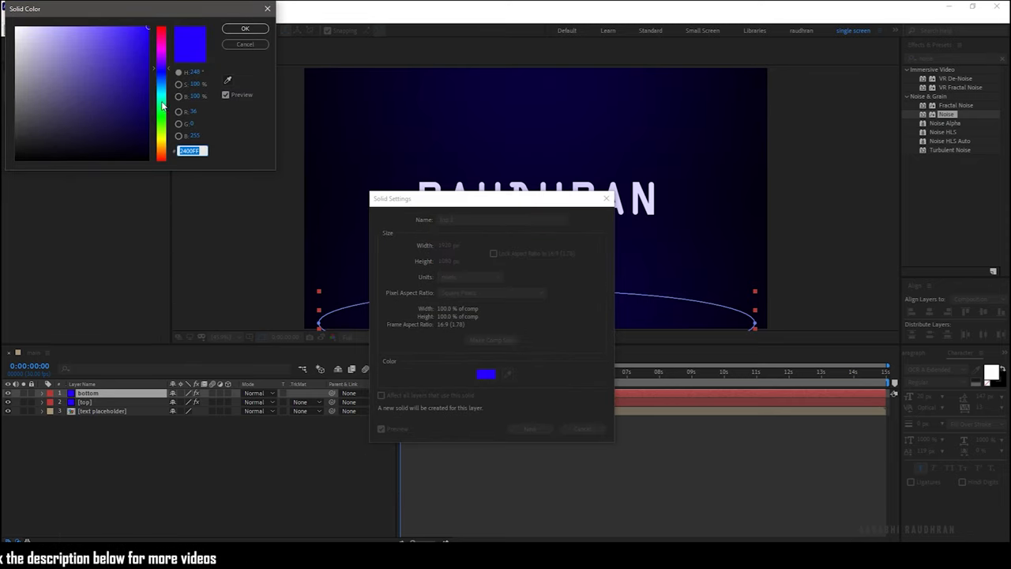
left_click_drag(162, 100, 162, 73)
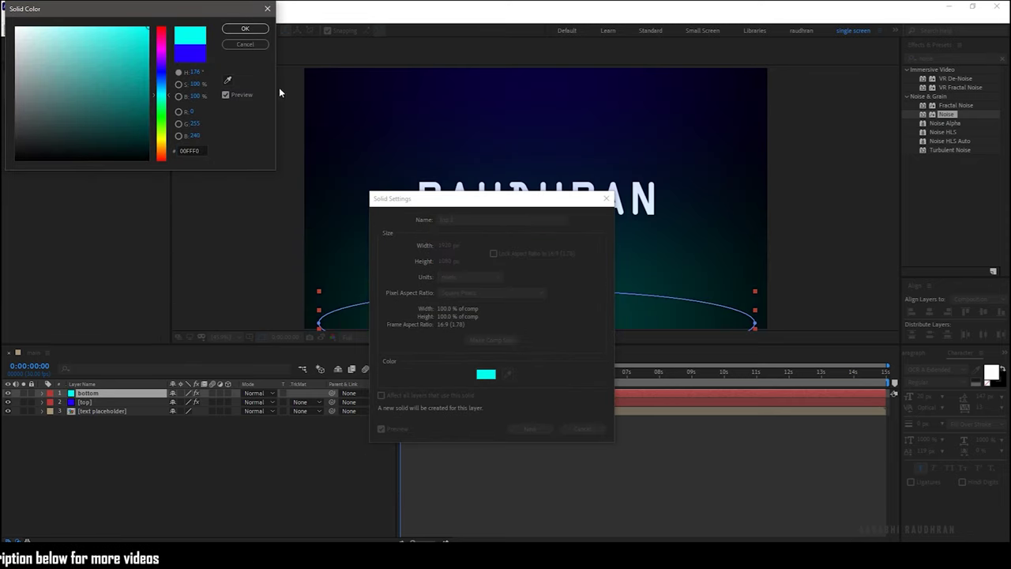
left_click(243, 29)
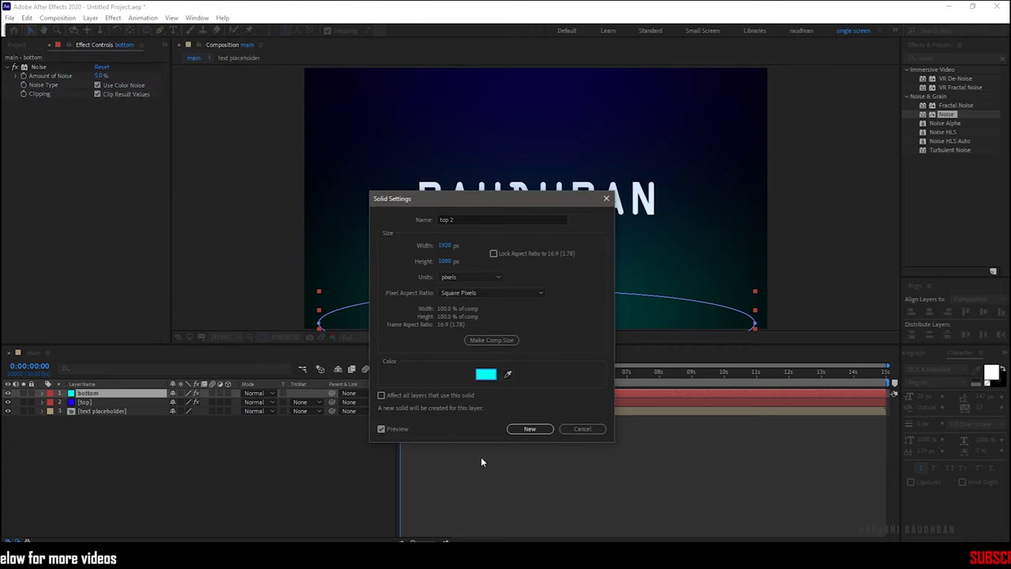
left_click(531, 428)
- Pre-compose the top and bottom layers as bg and move that composition beneath the text placeholder layer
left_click(106, 403)
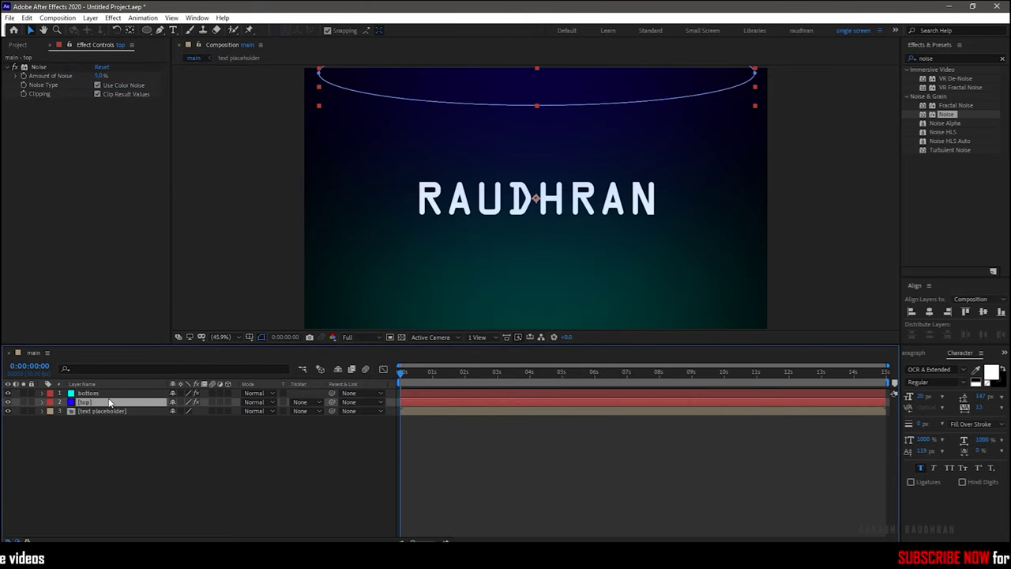
left_click(109, 398, "shift")
right_click(110, 402)
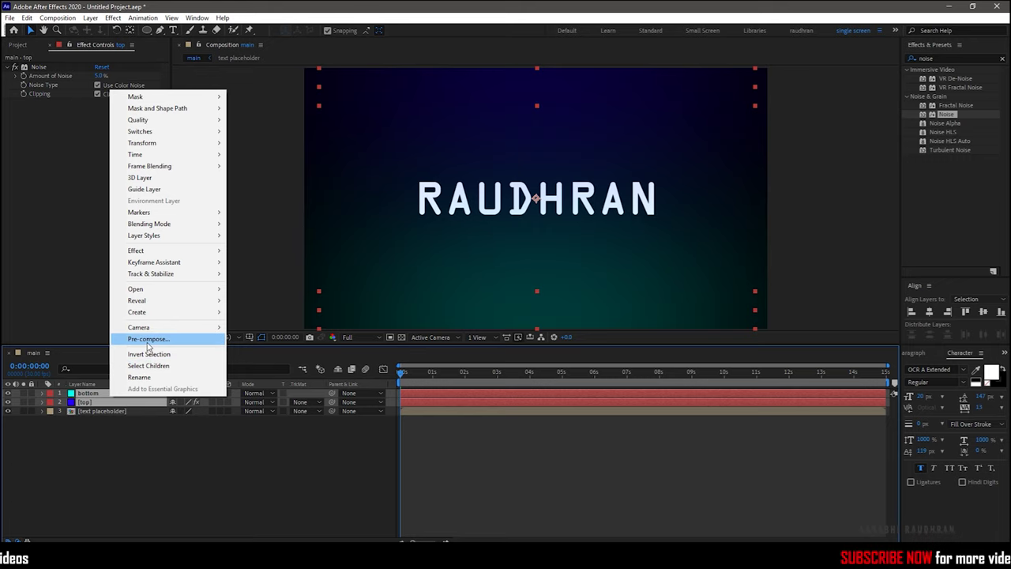
left_click(146, 342)
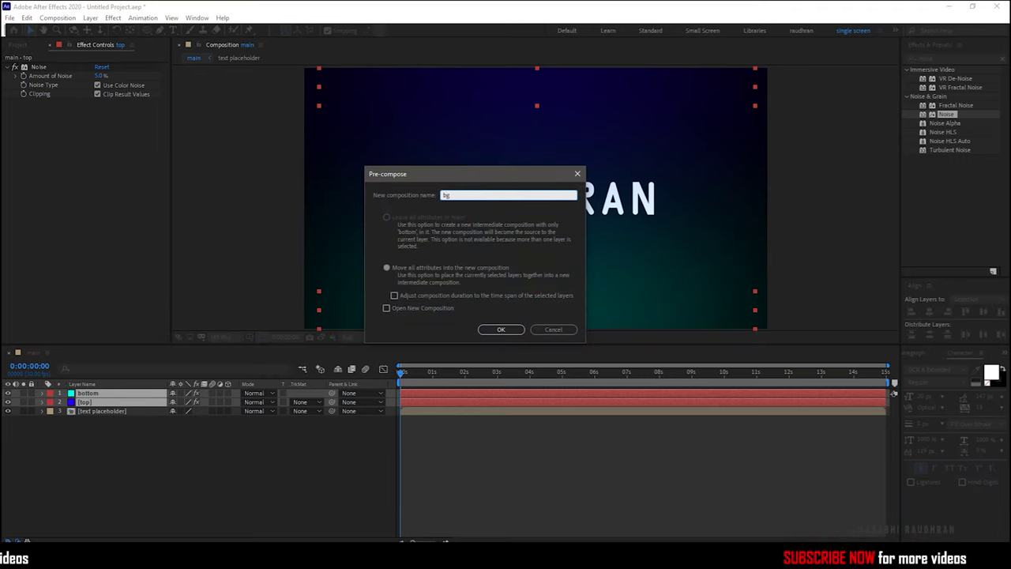
key("Return")
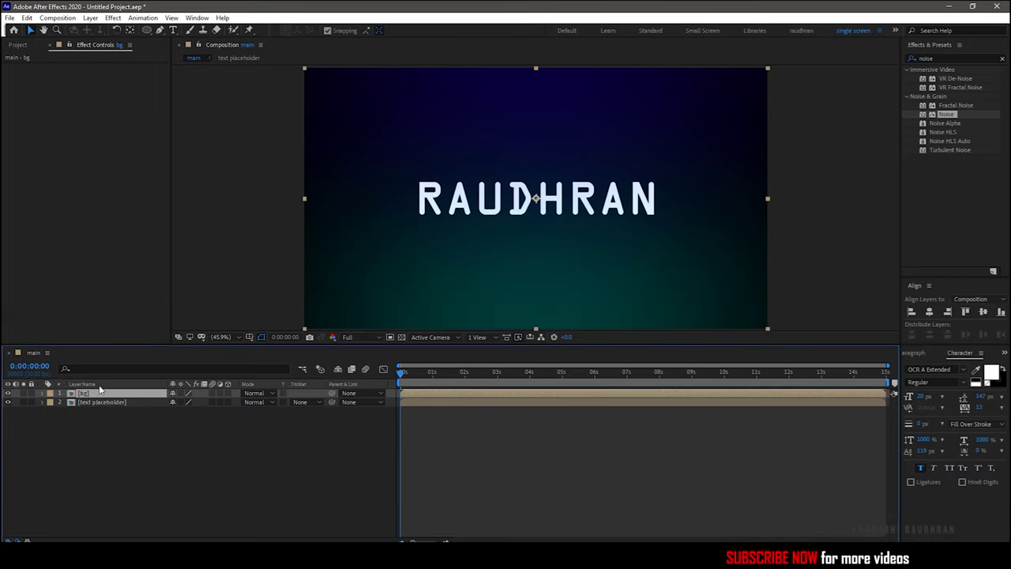
left_click_drag(101, 394, 99, 426)
left_click(100, 426)
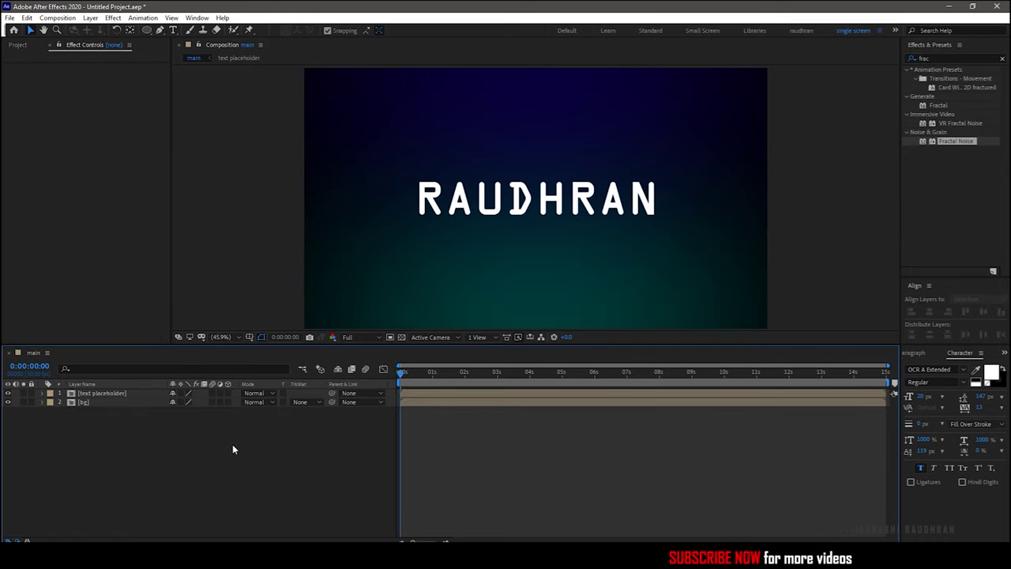
- Create a new 1920 by 1080 pixel solid named fractal in the main composition
right_click(237, 466)
mouse_move(268, 347)
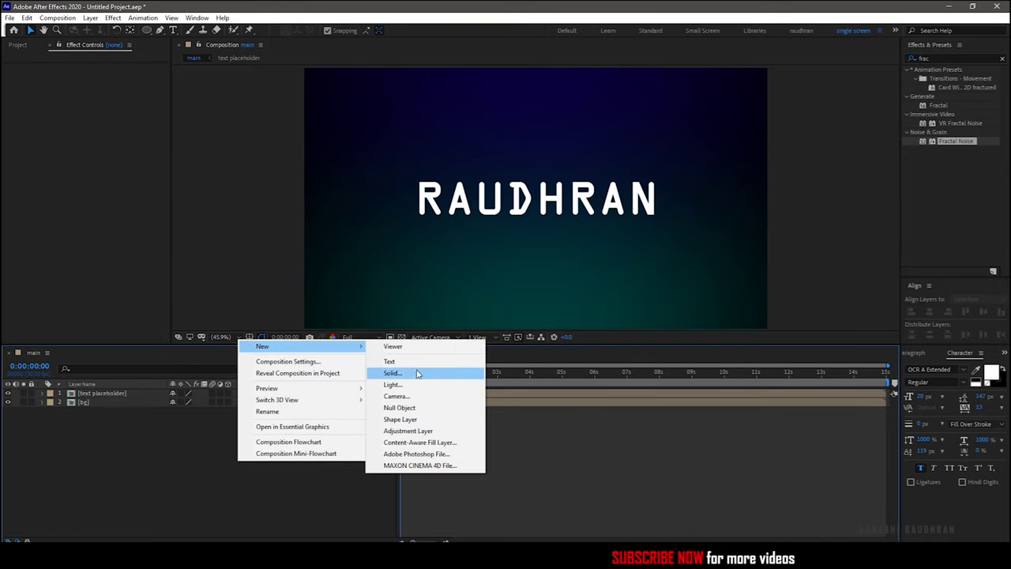
left_click(418, 370)
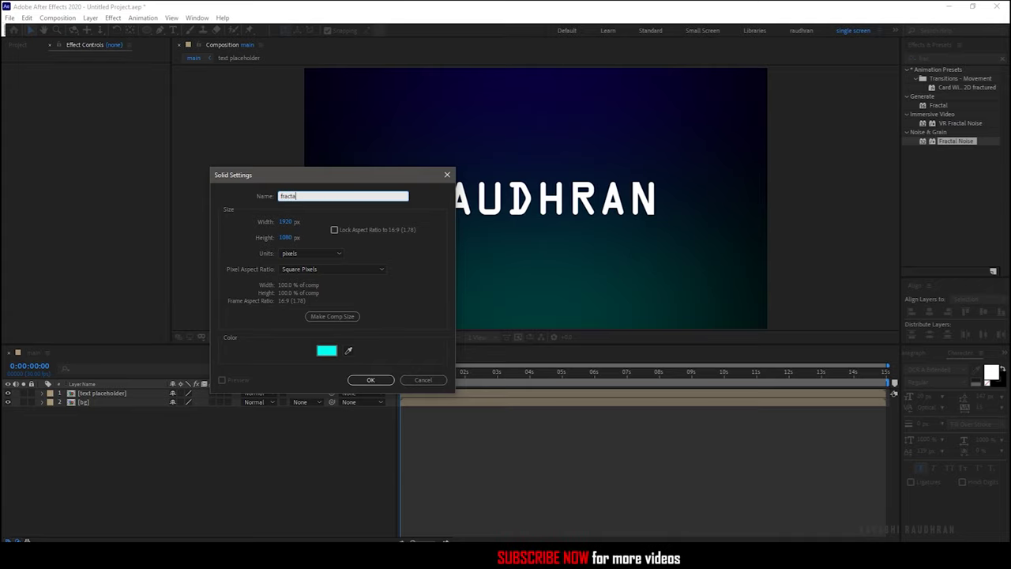
left_click(380, 385)
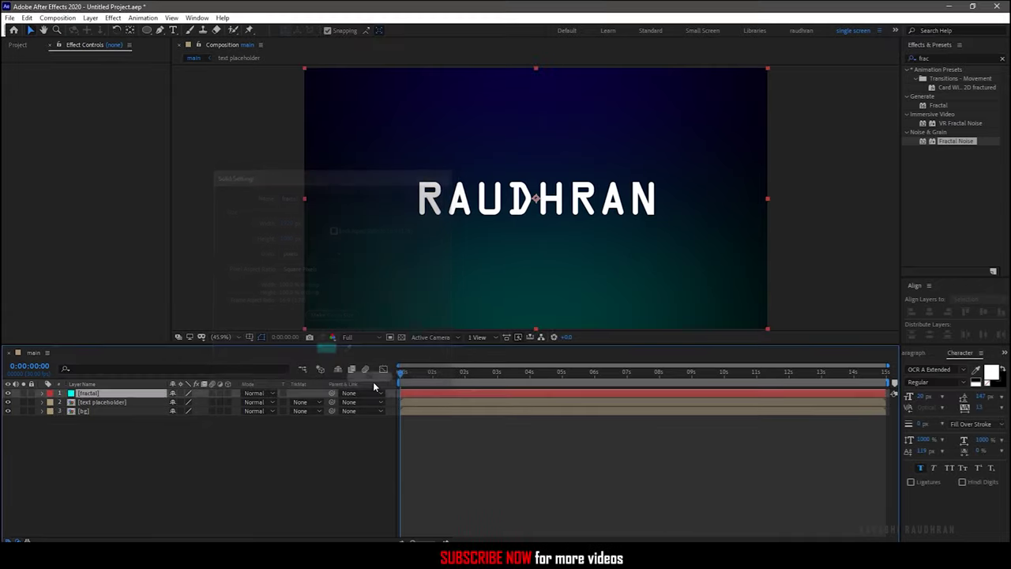
- Find the Fractal Noise effect and apply it to the fractal layer
left_click(970, 59)
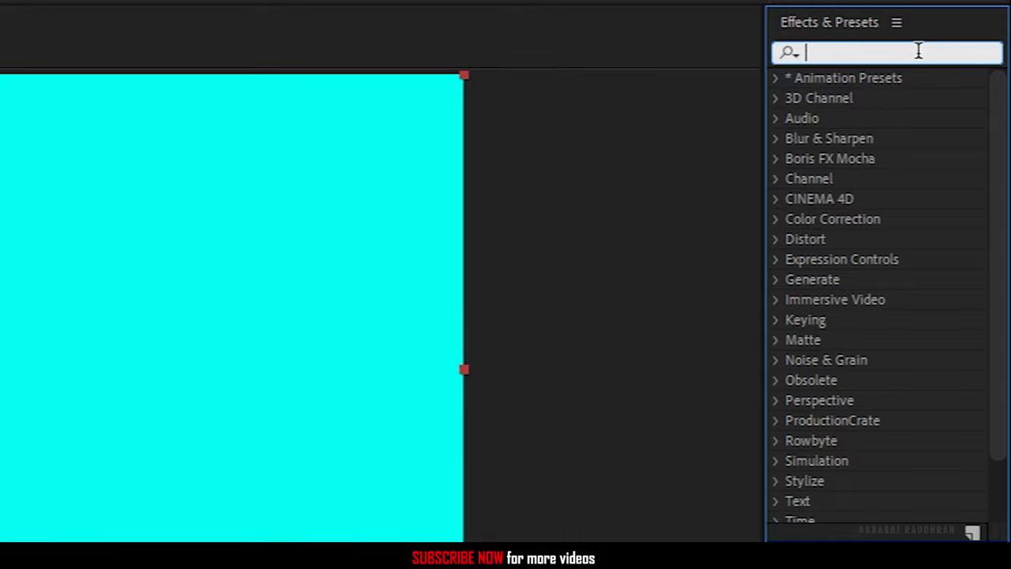
type("fracta")
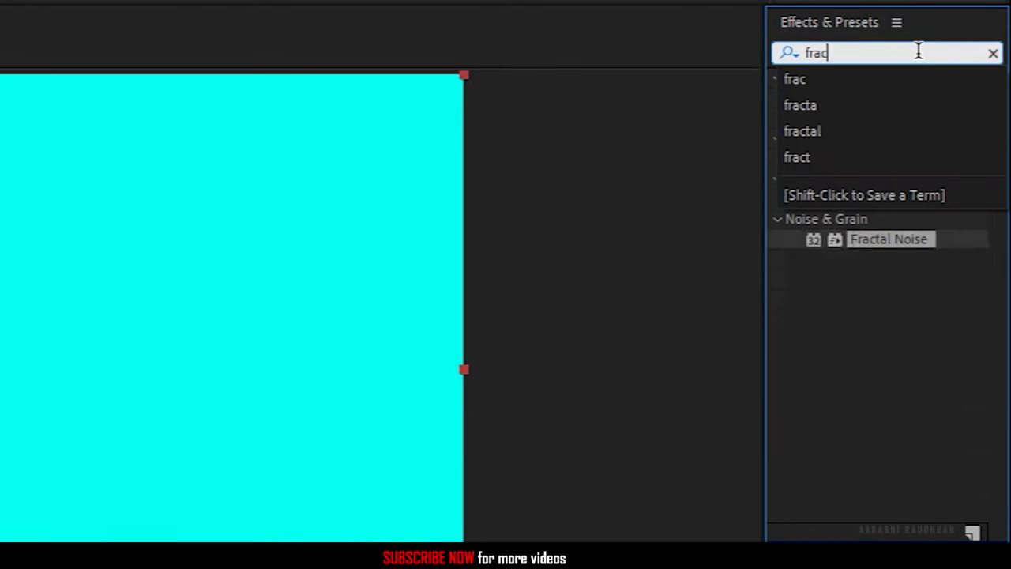
left_click_drag(898, 177, 181, 363)
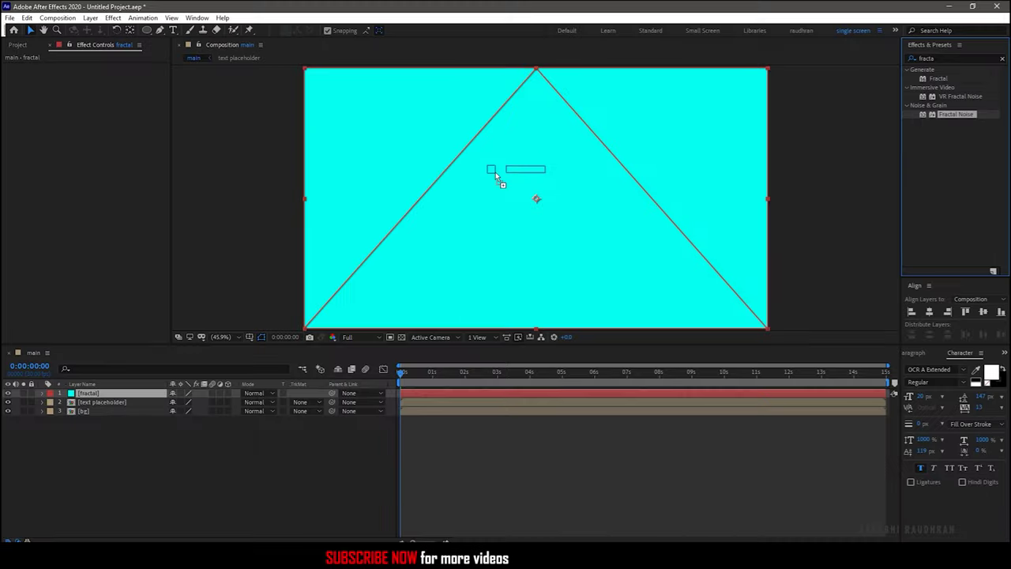
left_click_drag(139, 401, 143, 396)
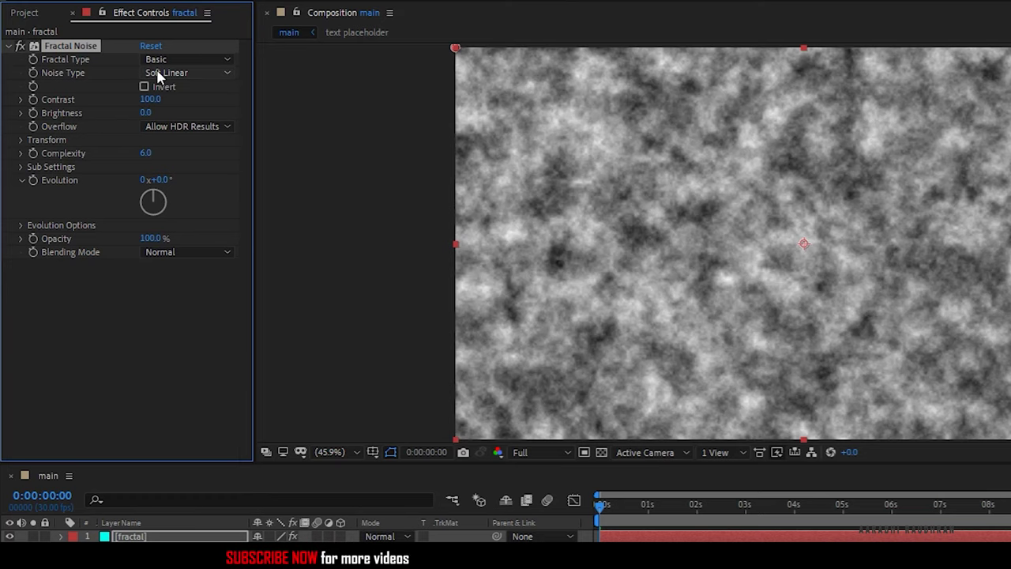
- Set the Fractal Noise effect's noise type to Block and its contrast to 250
left_click(158, 73)
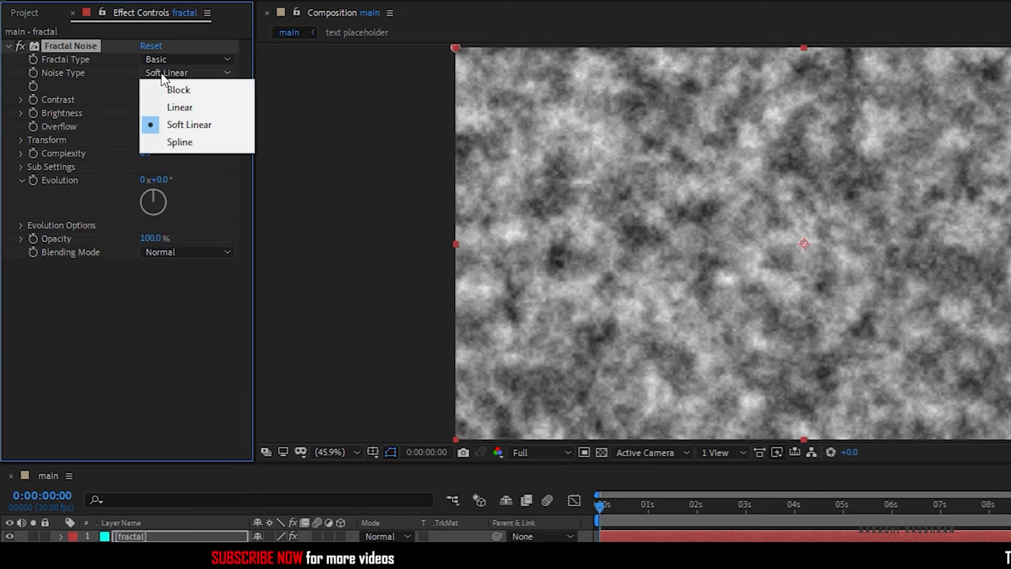
left_click(164, 87)
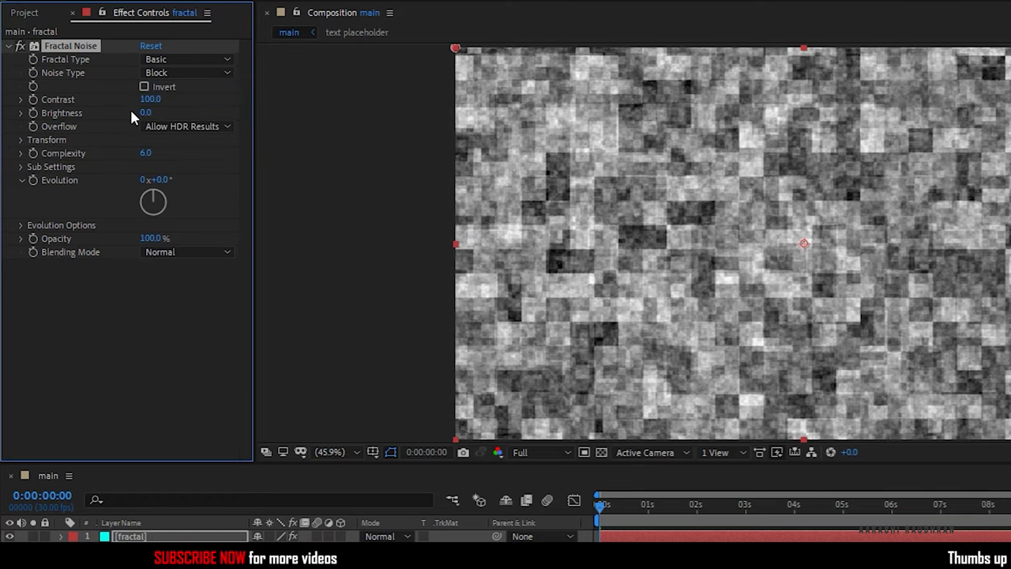
left_click(150, 100)
type("250")
key("Return")
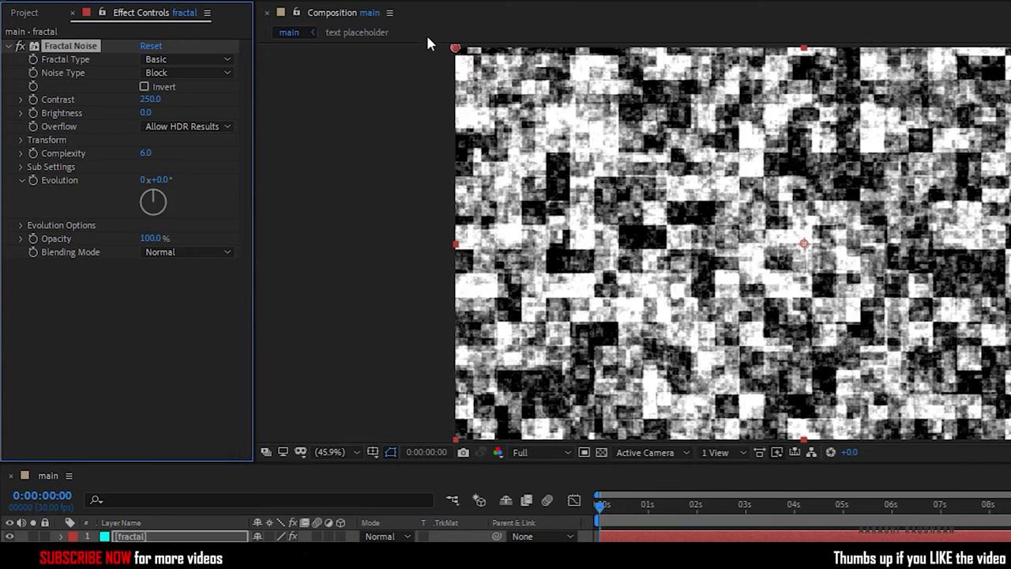
- Set the Fractal Noise transform's scale to 40 and its rotation to 60 degrees
left_click(21, 141)
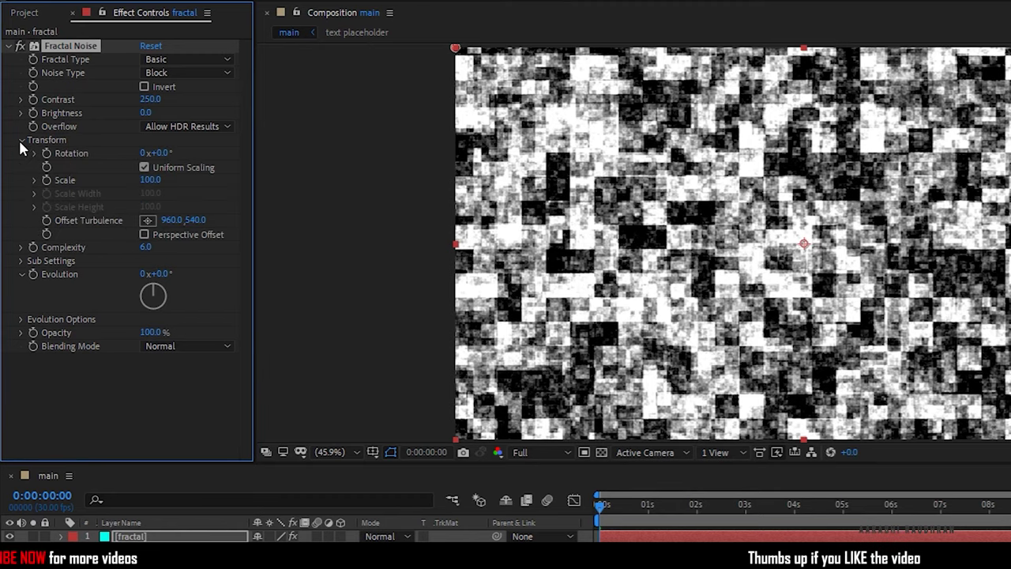
left_click(146, 179)
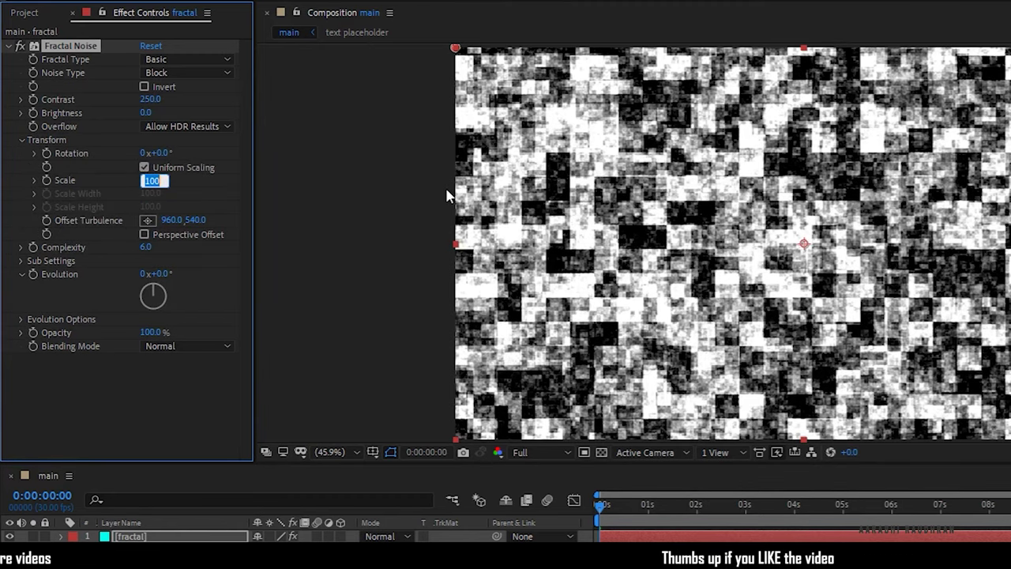
key("Return")
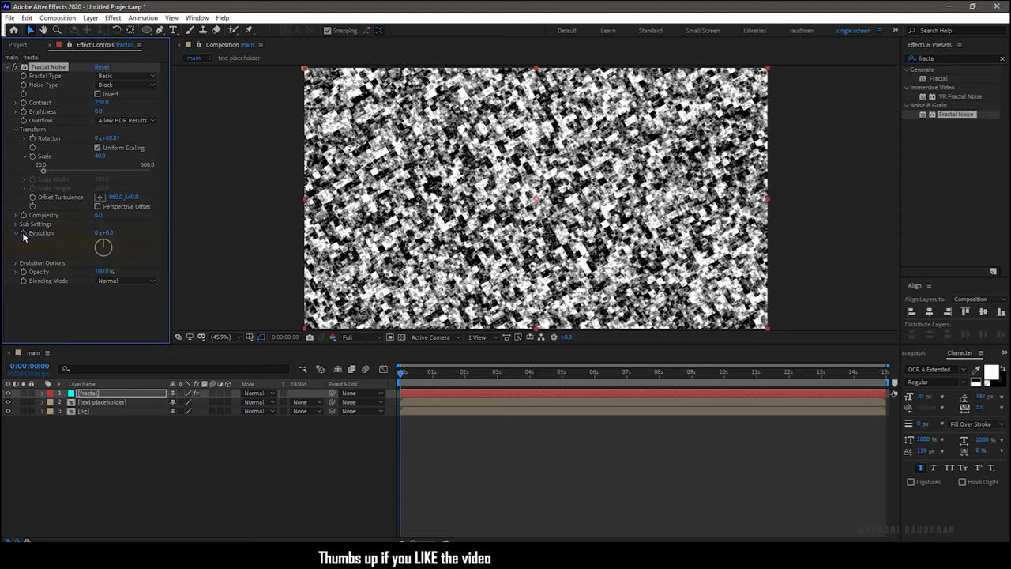
- Animate the noise's evolution from a keyframe at the composition's start to 3 revolutions at its last frame
key("End")
left_click(98, 233)
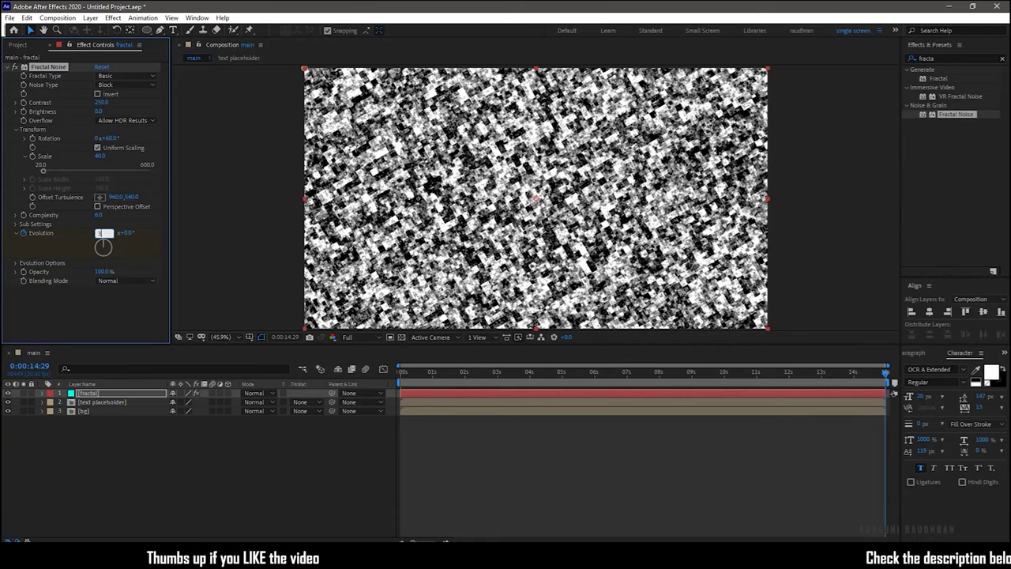
type("3")
key("Return")
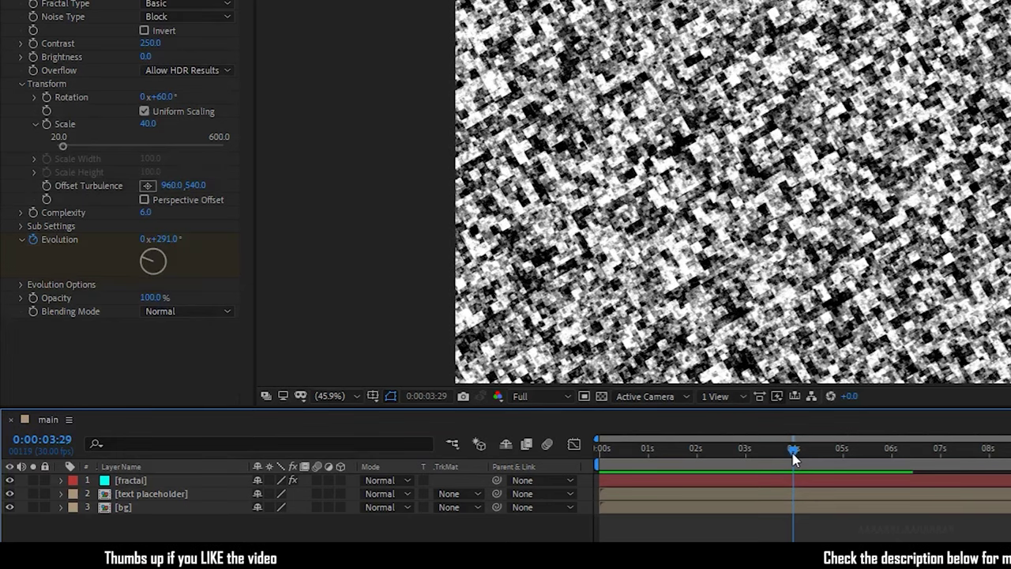
- Add a Fractal Noise brightness keyframe with value 0 at 4 seconds
left_click_drag(528, 374, 529, 376)
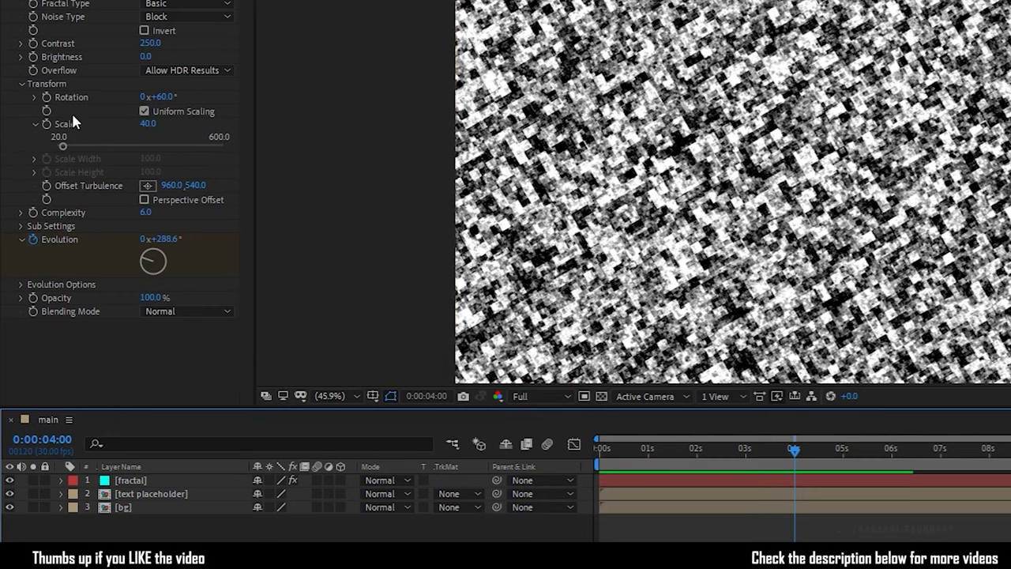
left_click(33, 59)
left_click(33, 57)
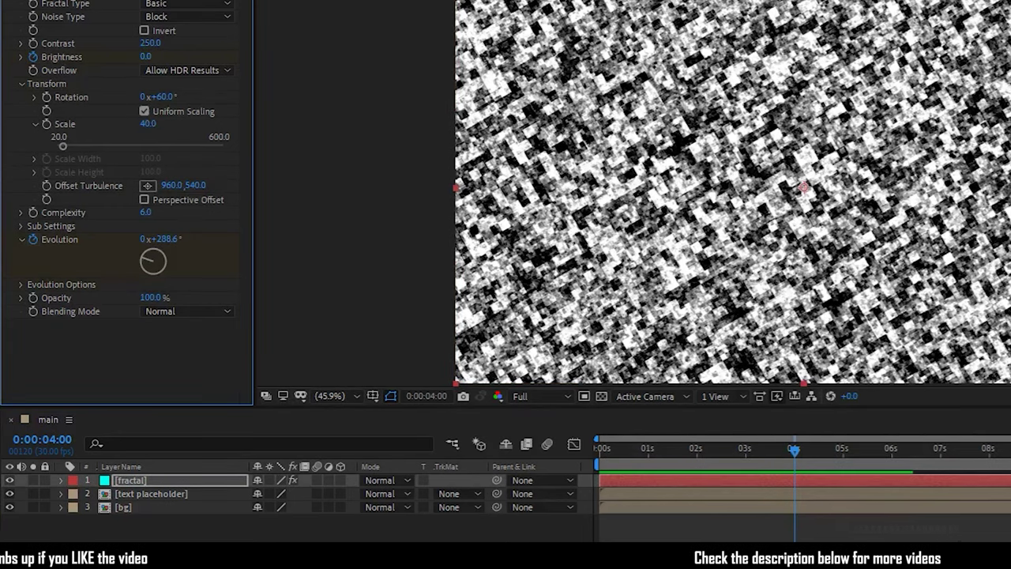
- Keyframe the Fractal Noise brightness to -250 at 8 seconds
left_click(987, 449)
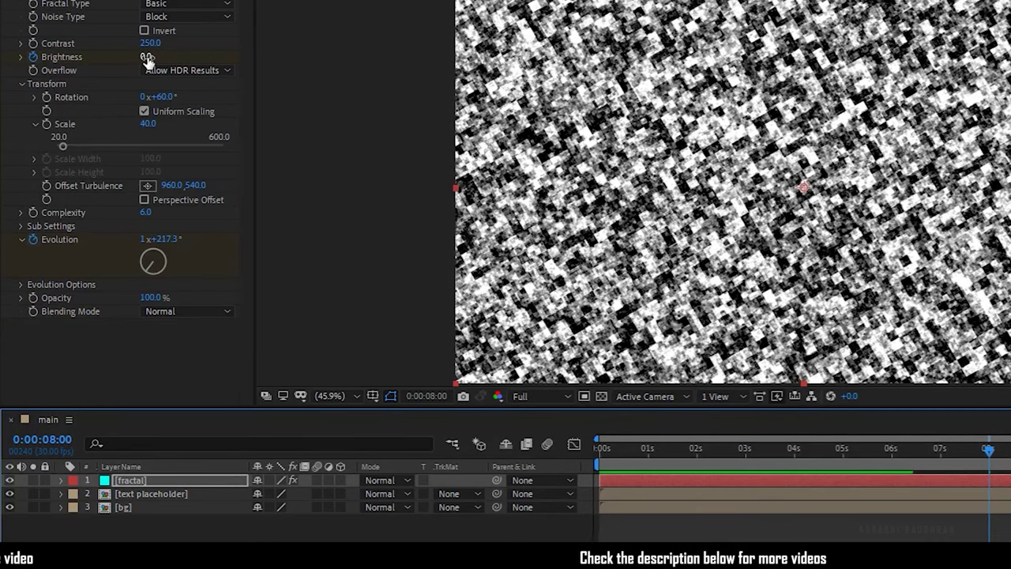
left_click_drag(145, 56, 2, 57)
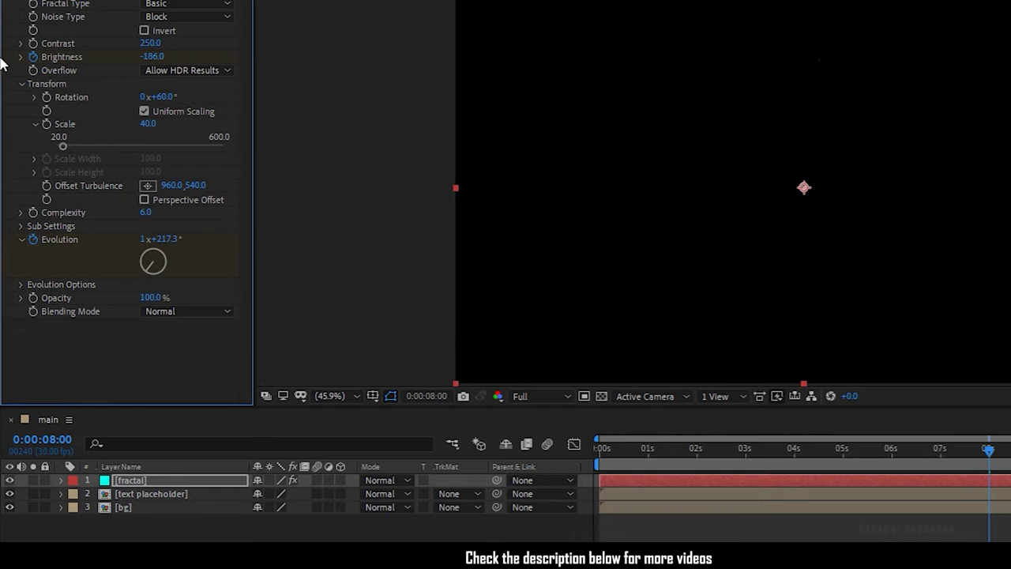
left_click(150, 56)
type("-250")
key("Return")
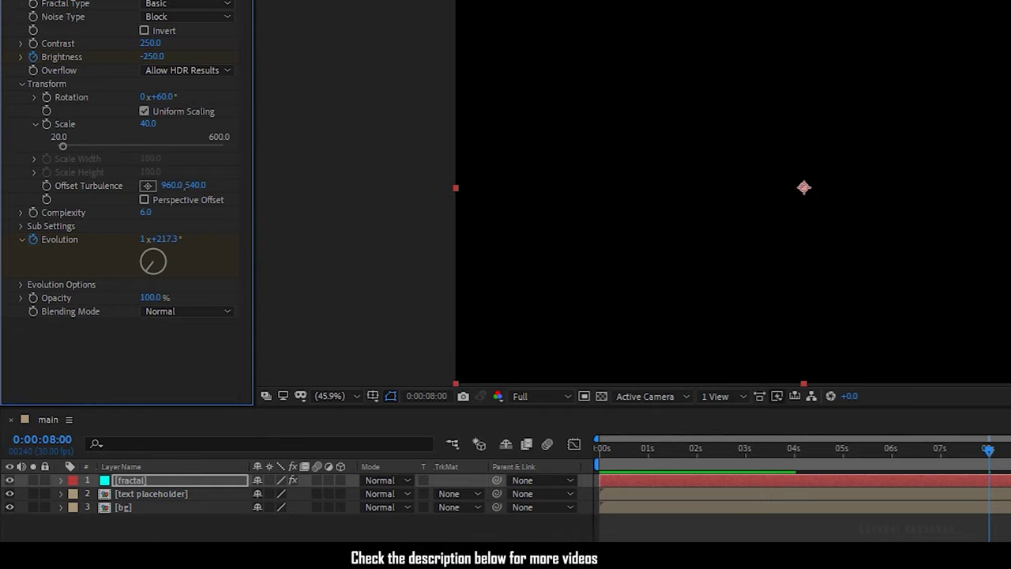
- Keyframe the Fractal Noise brightness to -250 at the start of the composition
key("Home")
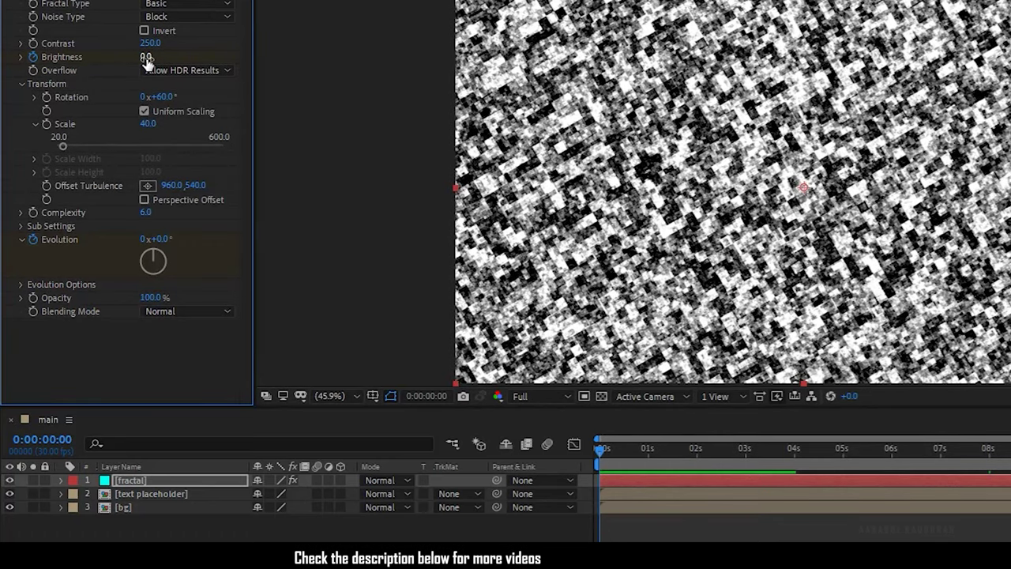
left_click(147, 57)
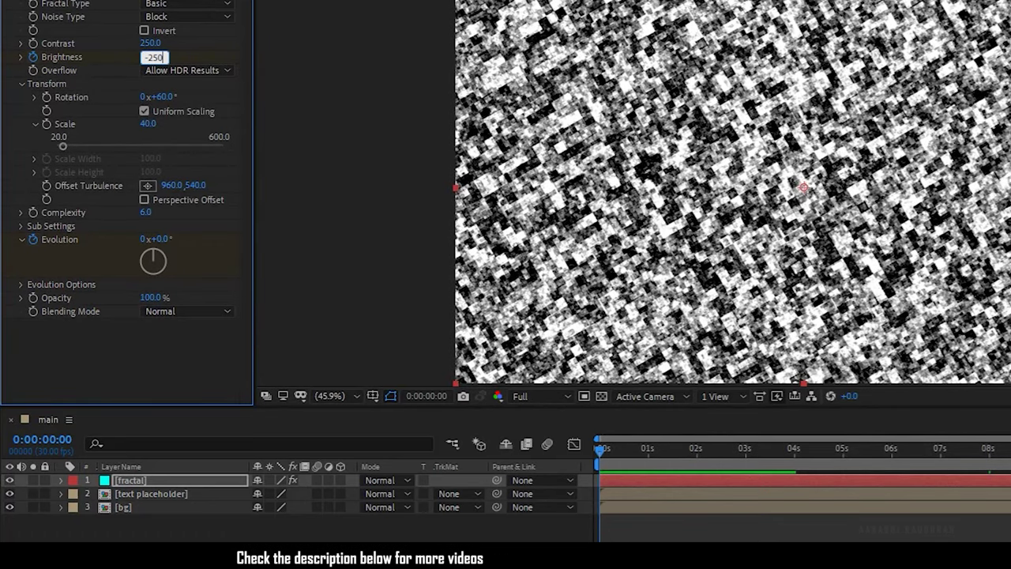
type("-250")
key("Return")
- Find the Stylize Mosaic effect and apply it to the fractal layer
left_click(878, 51)
type("mosai")
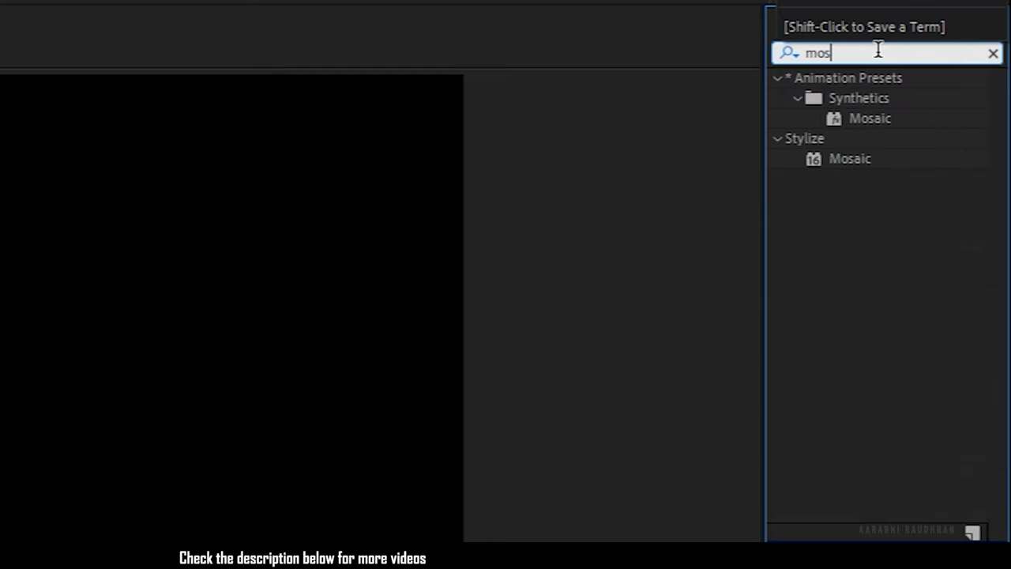
left_click_drag(863, 157, 69, 302)
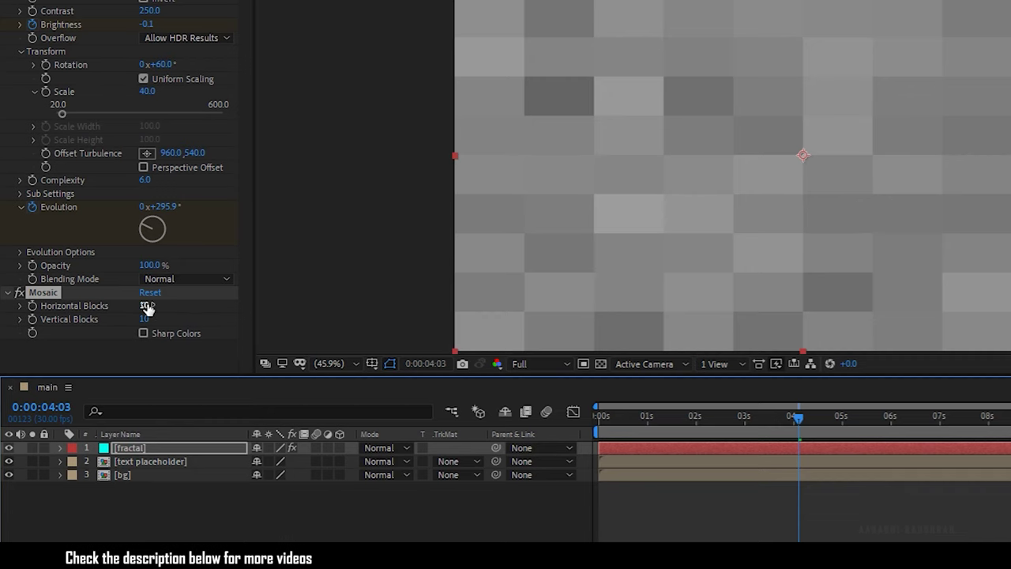
- Set the Mosaic effect to 150 horizontal blocks and 100 vertical blocks
left_click(101, 298)
type("150")
key("Return")
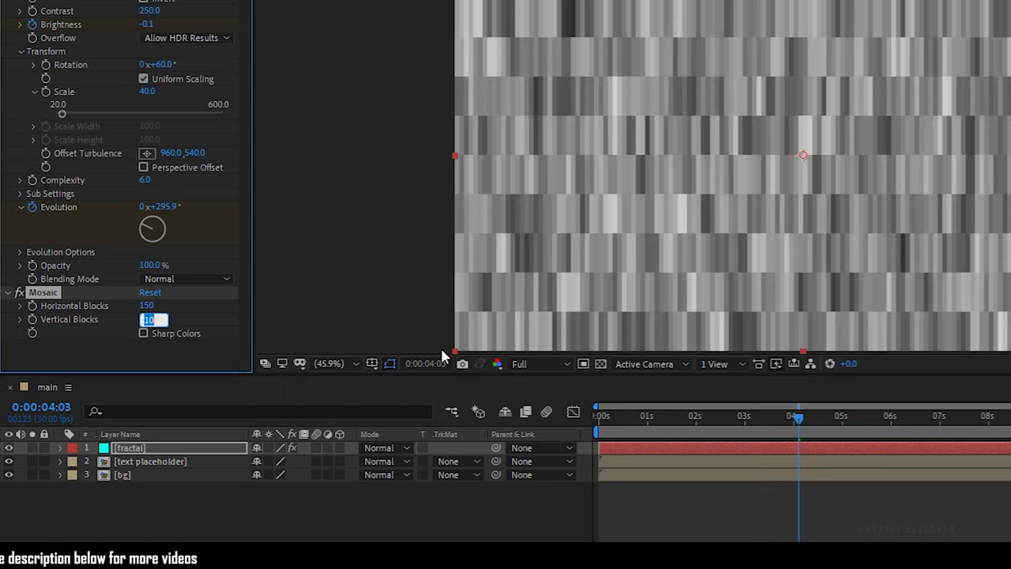
type("100")
key("Return")
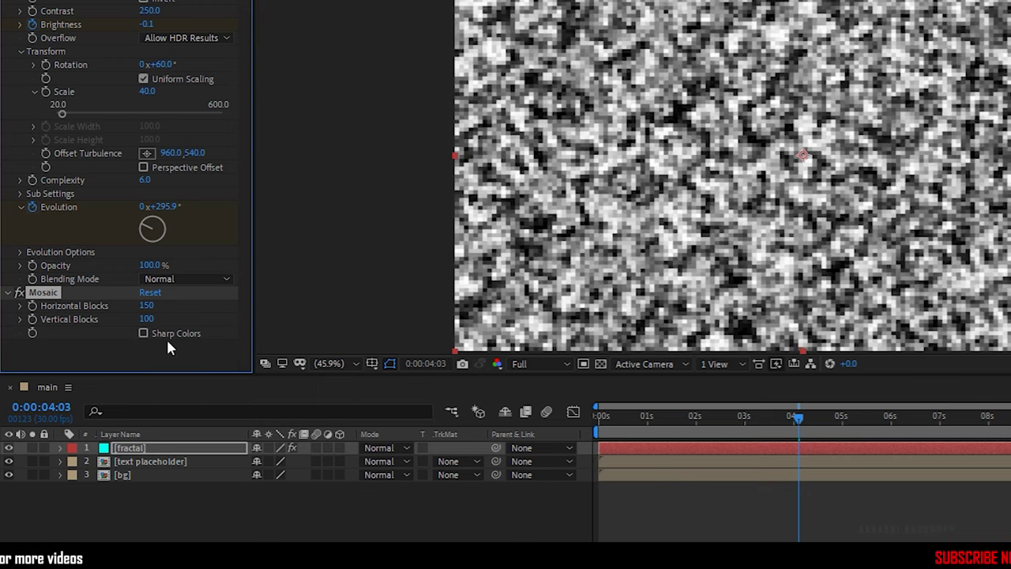
- Set the Mosaic effect's vertical blocks to 126 and add the Find Edges effect below it on the fractal layer
left_click_drag(148, 317, 170, 317)
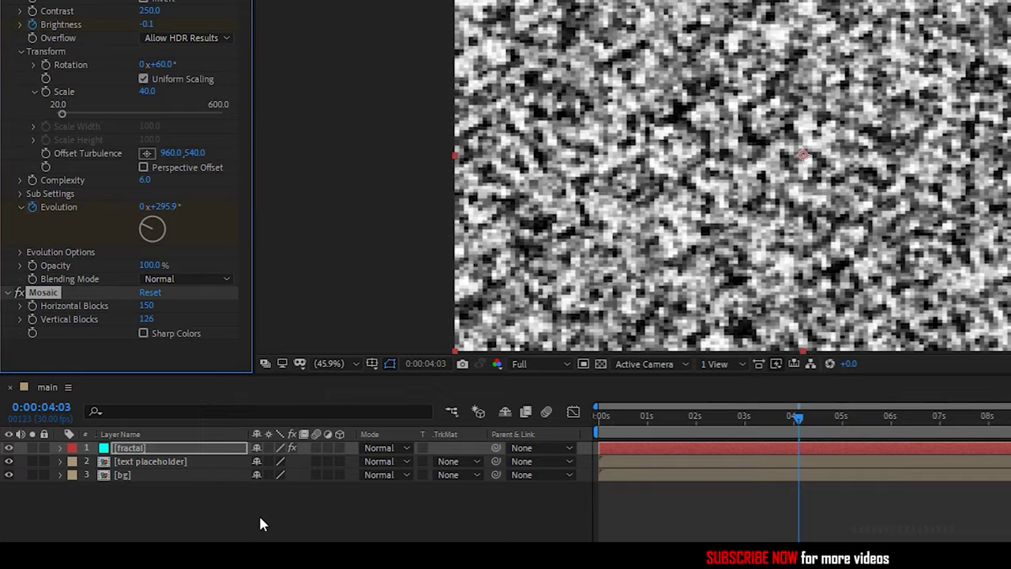
left_click(867, 53)
type("find")
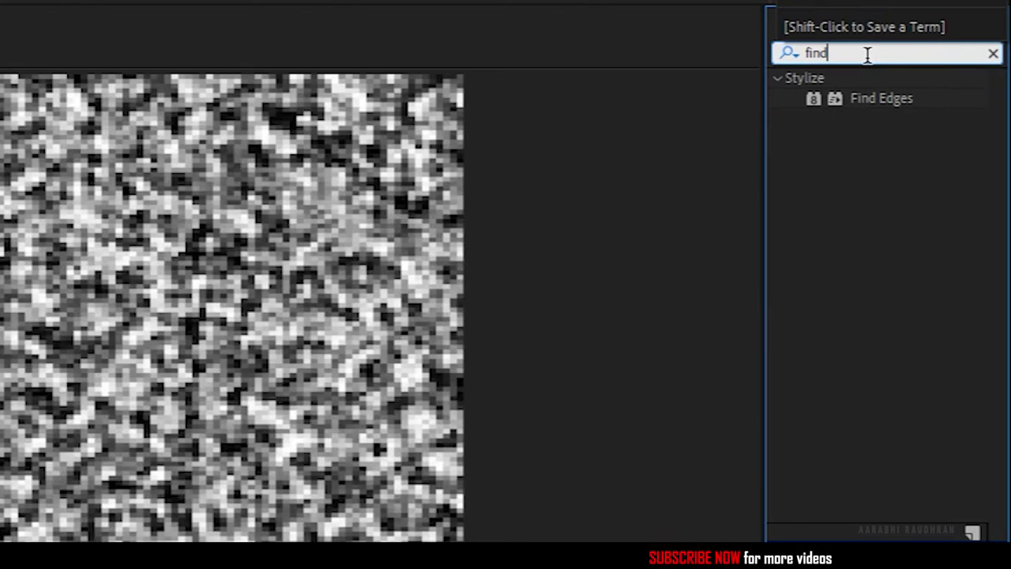
left_click(882, 97)
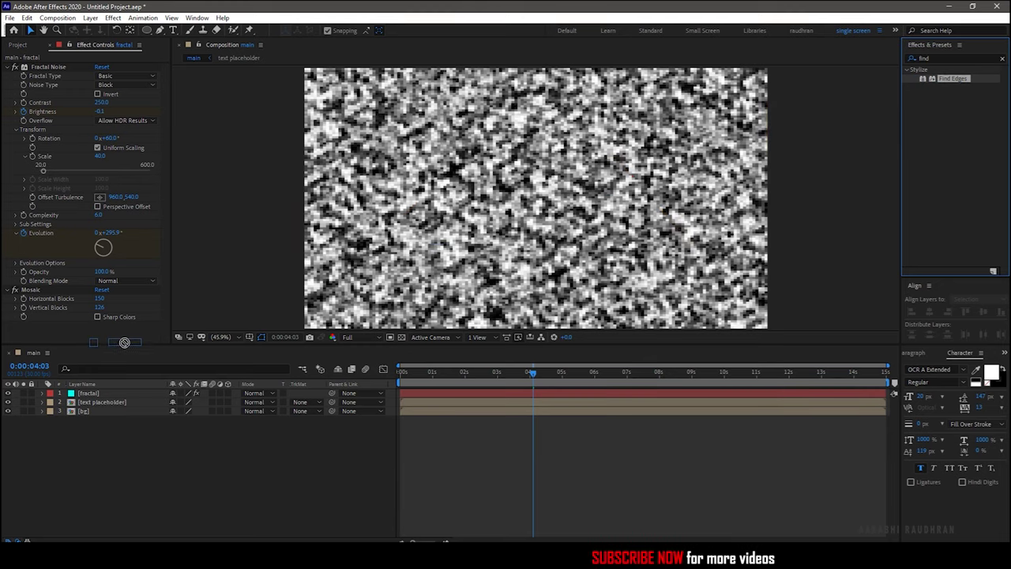
left_click_drag(111, 341, 111, 340)
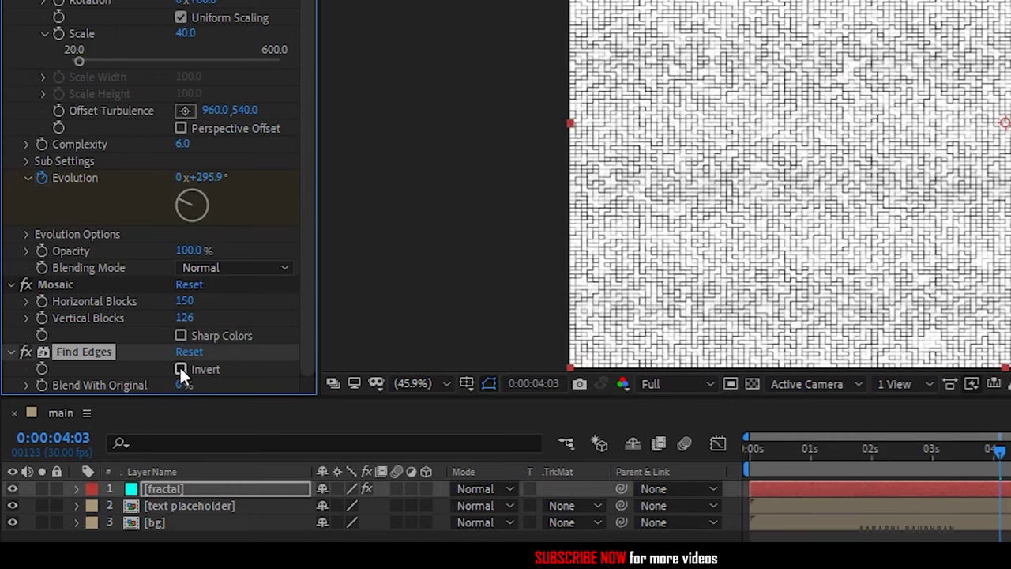
- Invert the Find Edges effect and set its Blend With Original to 40%
left_click(180, 370)
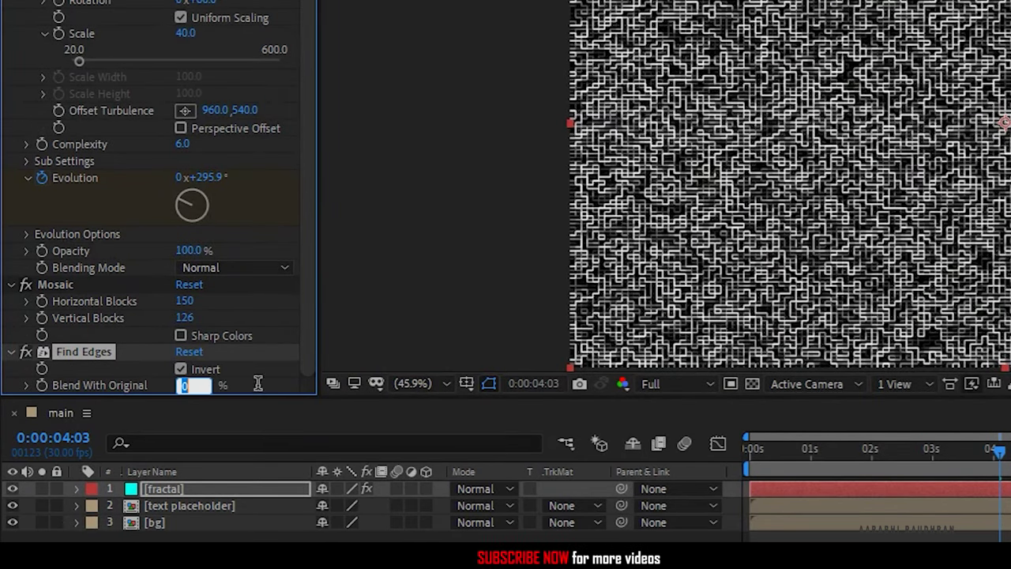
type("4")
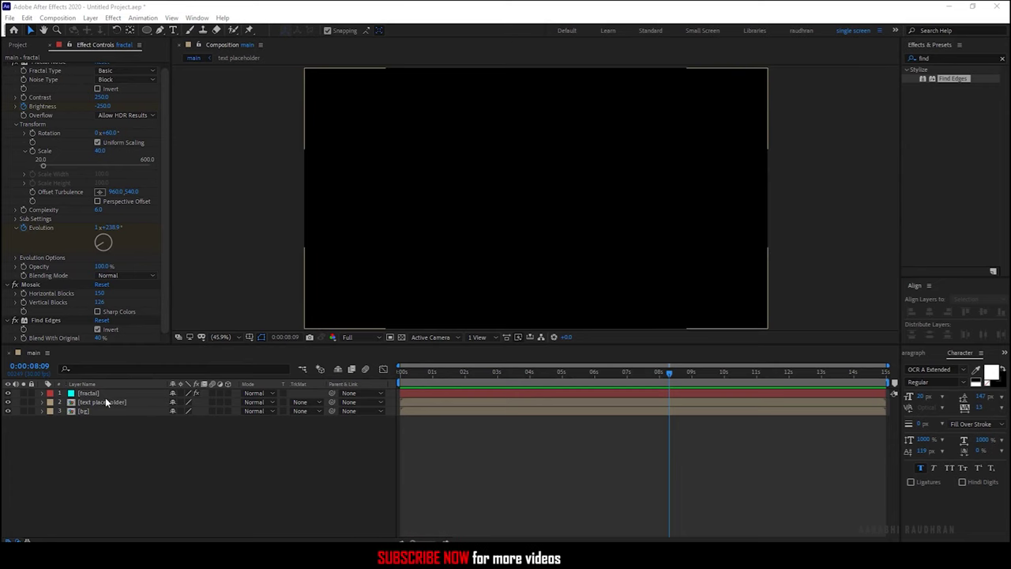
- Pre-compose the fractal layer as "fractal Comp", moving all attributes into the new composition
left_click(95, 393)
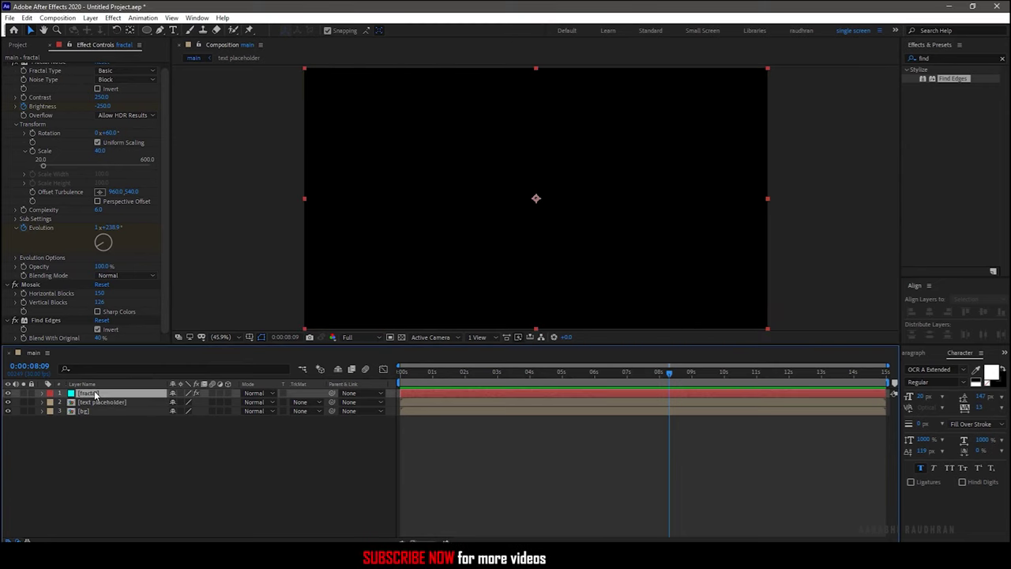
right_click(95, 392)
left_click(144, 337)
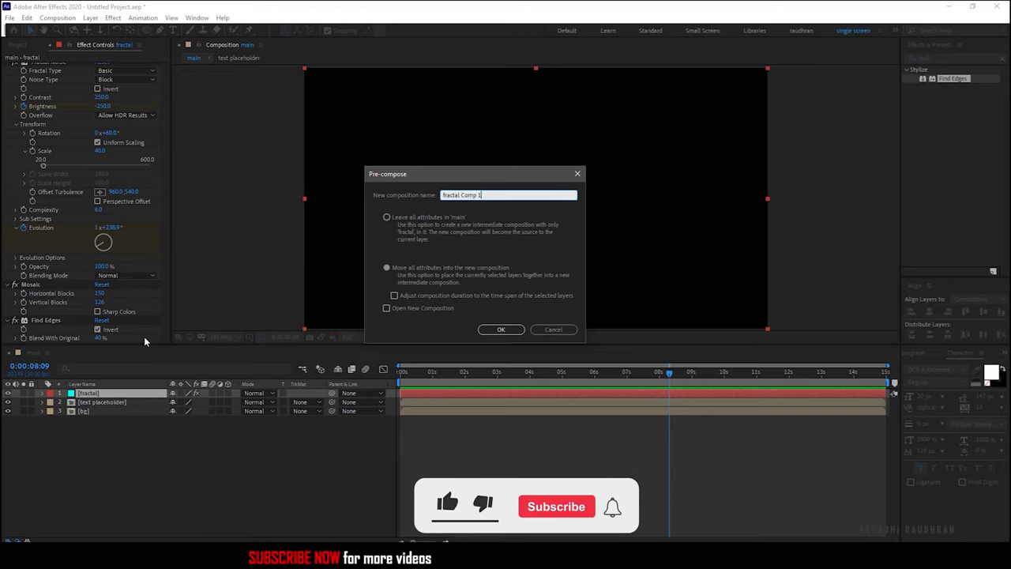
key("Return")
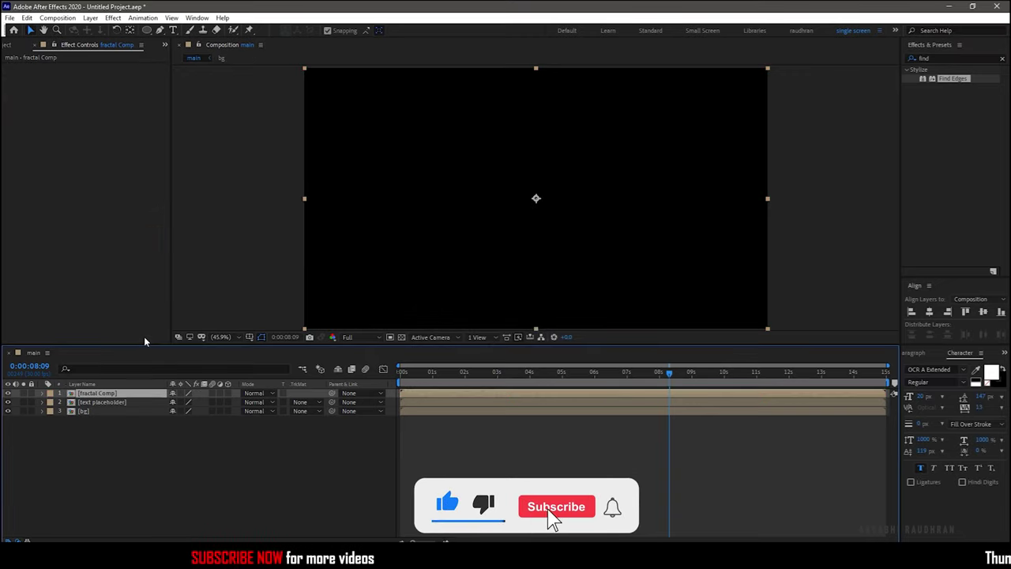
- Apply Set Matte to the fractal Comp layer, taking the matte from the text placeholder layer's luminance
type("set")
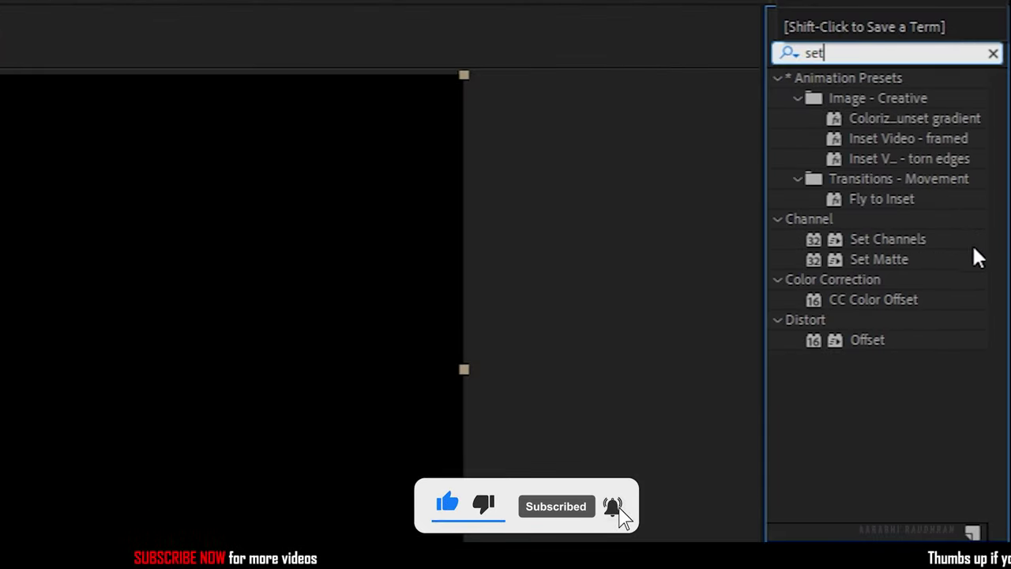
left_click_drag(885, 257, 103, 397)
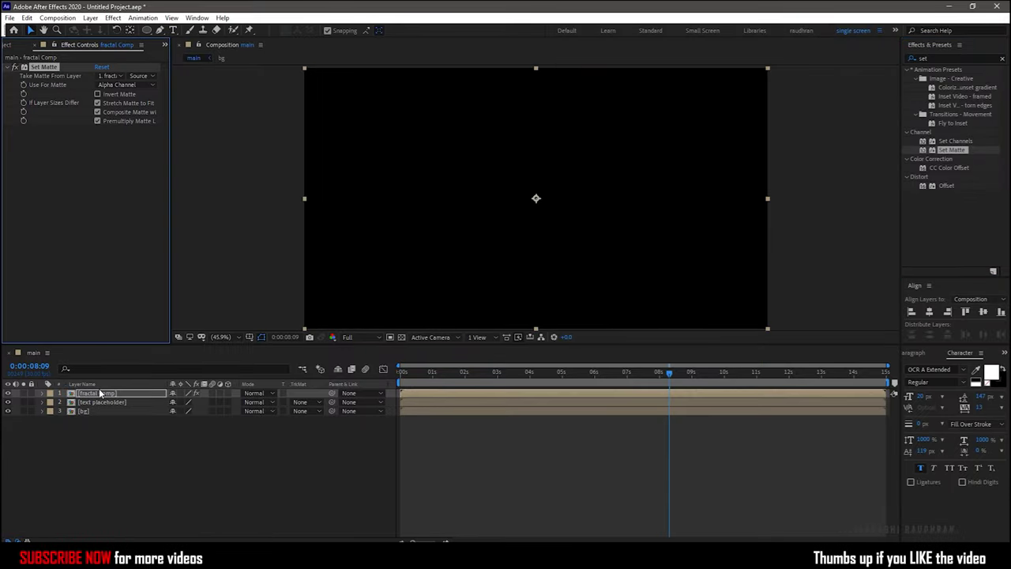
left_click(113, 77)
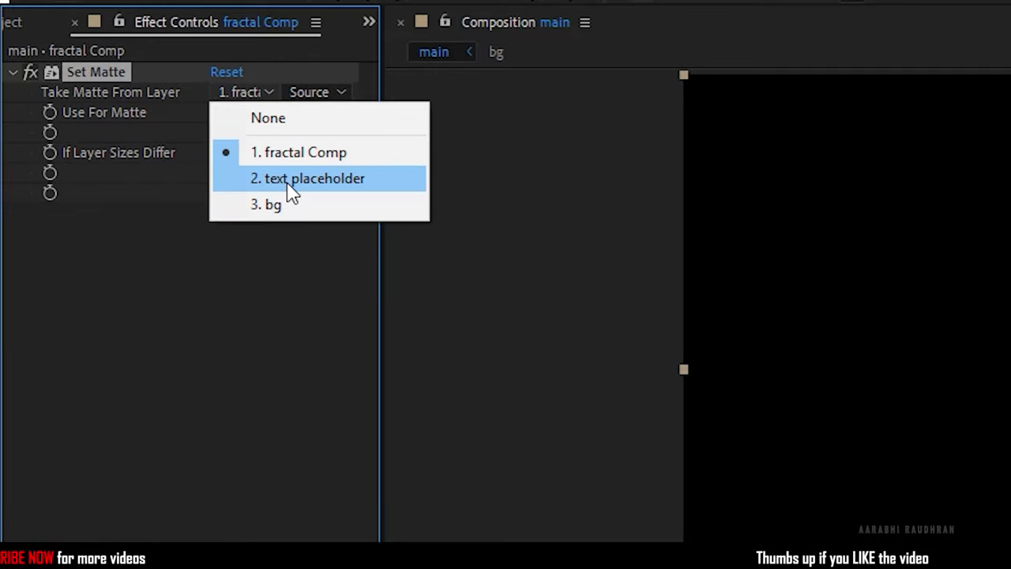
left_click(286, 178)
left_click(265, 114)
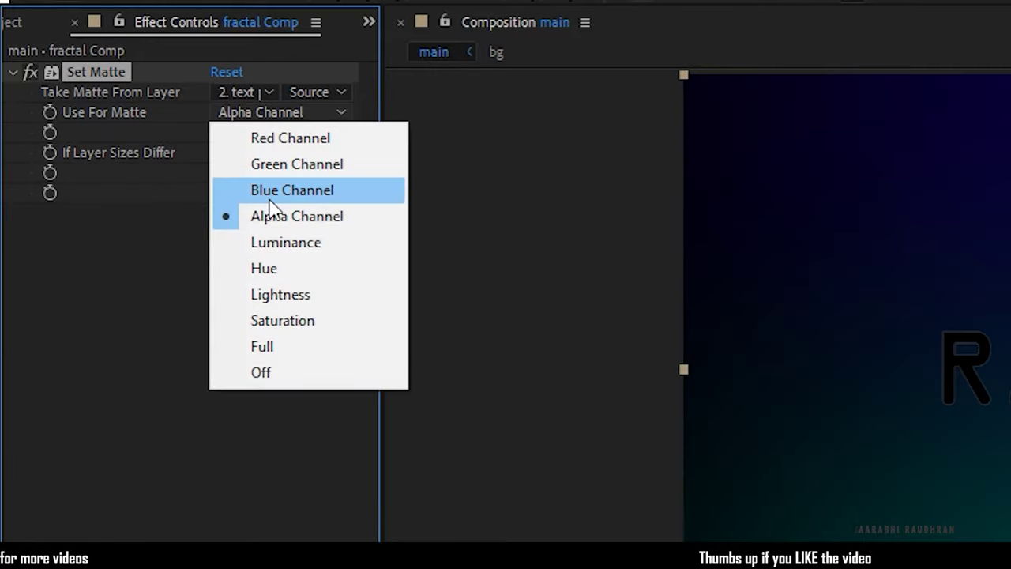
left_click(280, 242)
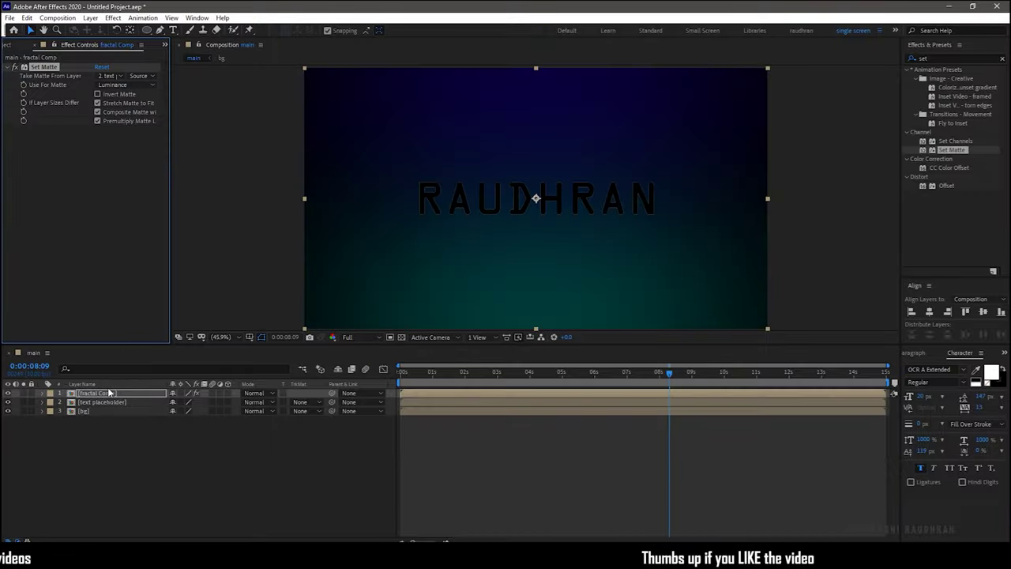
- Place the text placeholder layer above fractal Comp with its visibility off, and preview the animation
left_click_drag(108, 399, 106, 392)
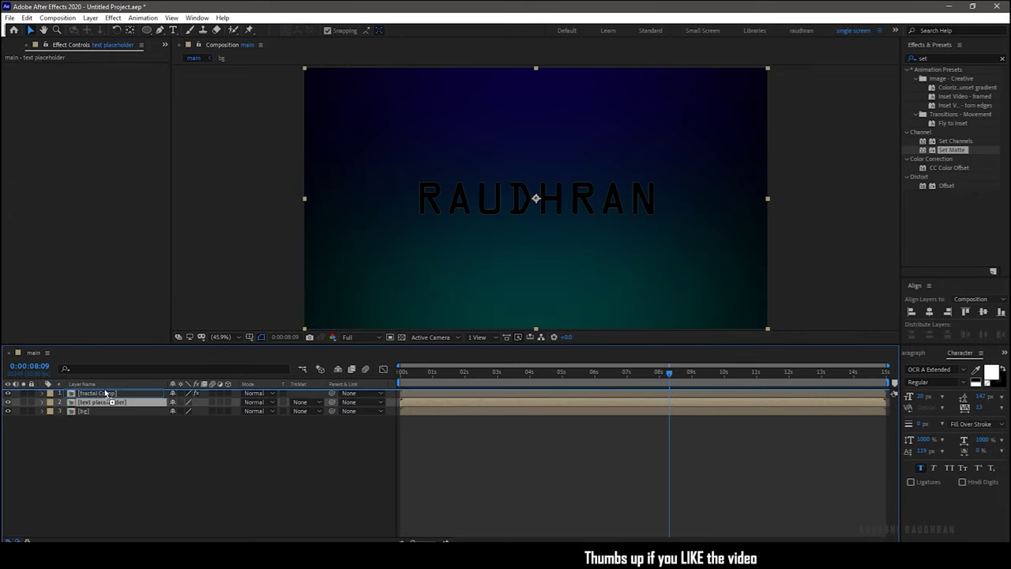
left_click(97, 402)
key("space")
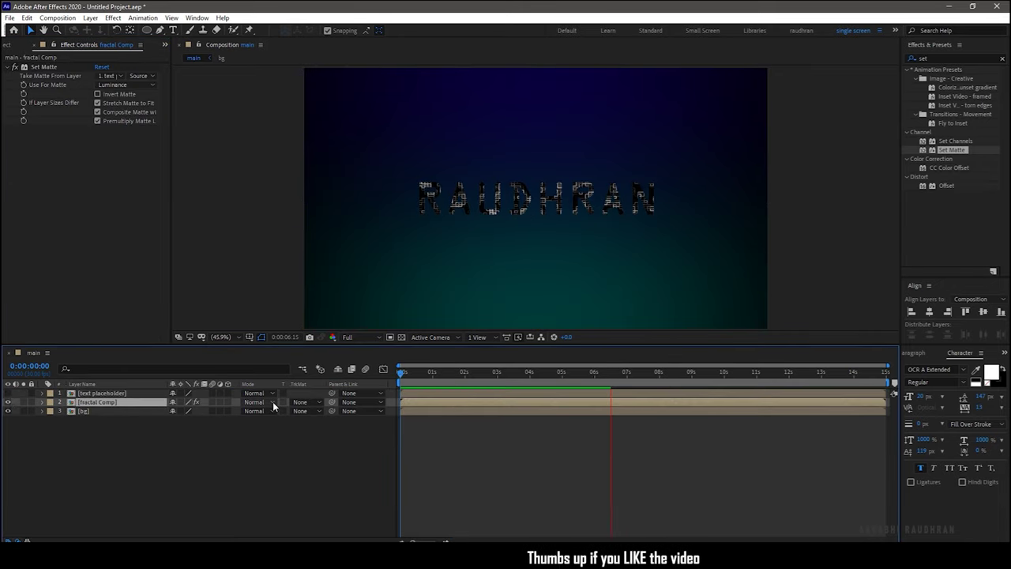
- Set the fractal Comp layer's blending mode to Screen
left_click(273, 403)
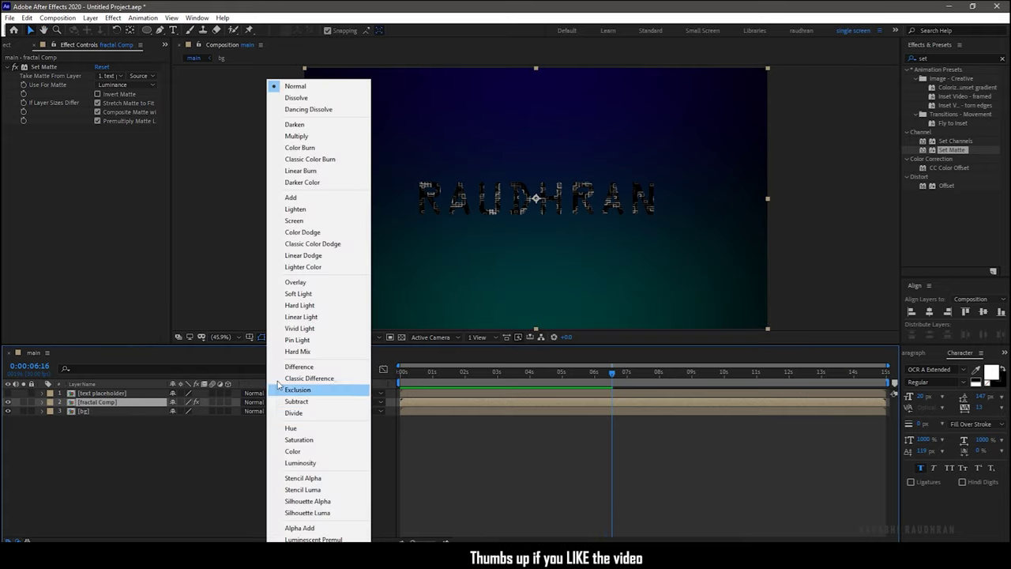
left_click(303, 220)
- Find the CC Toner effect and apply it to the fractal Comp layer
type("cc")
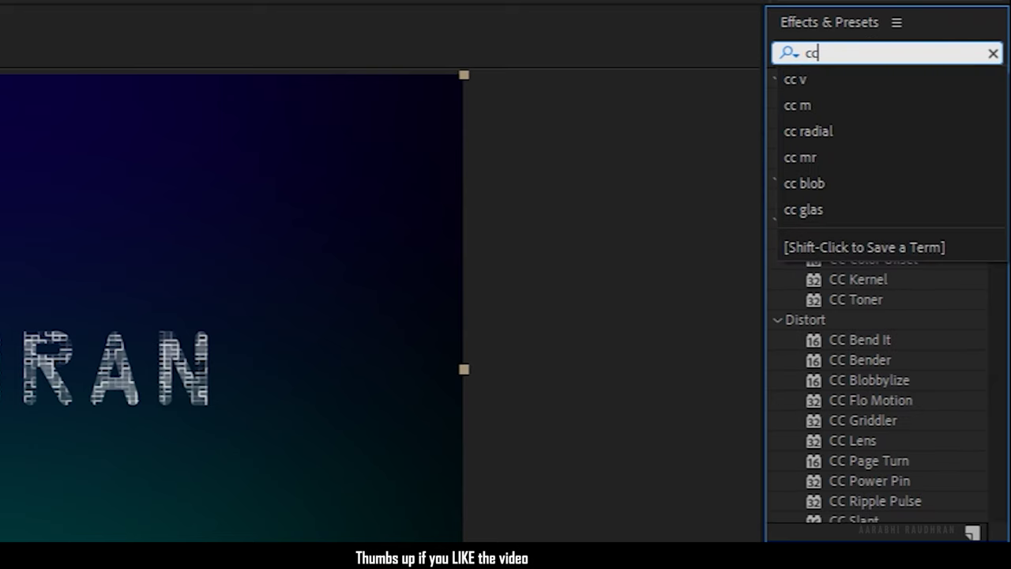
type(" tone")
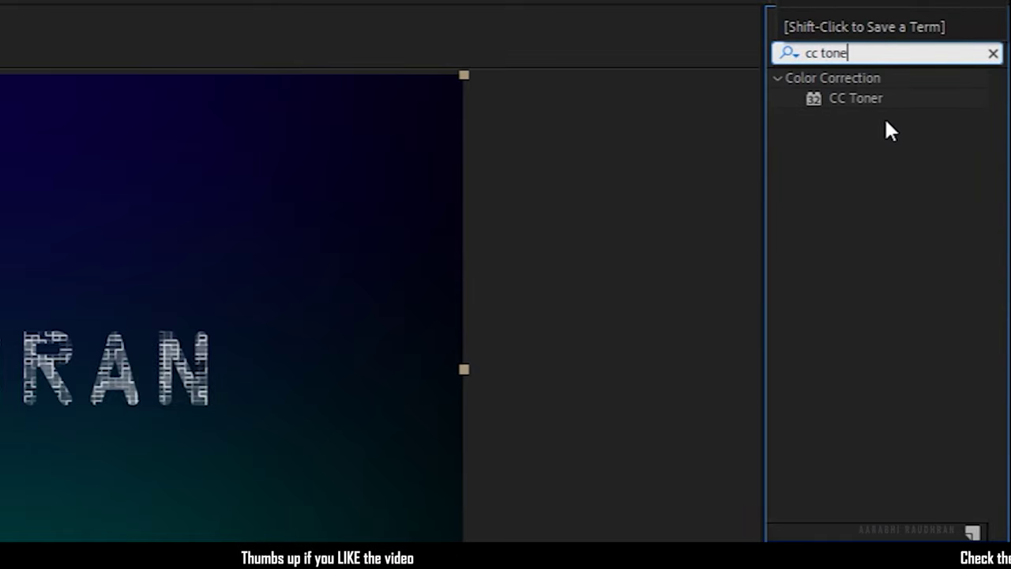
left_click_drag(869, 106, 340, 232)
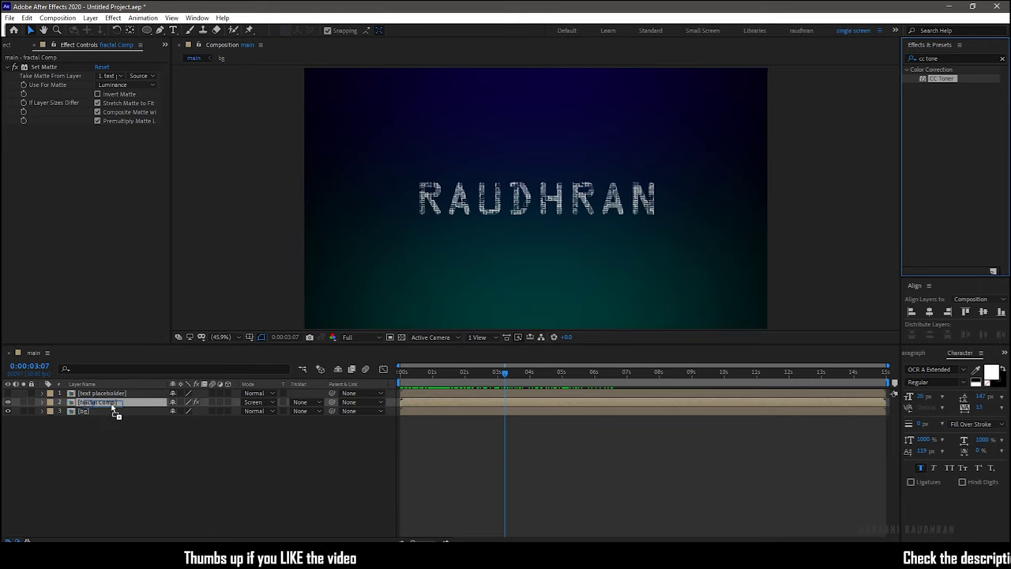
left_click(110, 403)
- Set the CC Toner highlights to bright red and the midtones to dark red (#920000)
left_click(99, 148)
left_click_drag(124, 68, 152, 26)
left_click(245, 28)
left_click(100, 165)
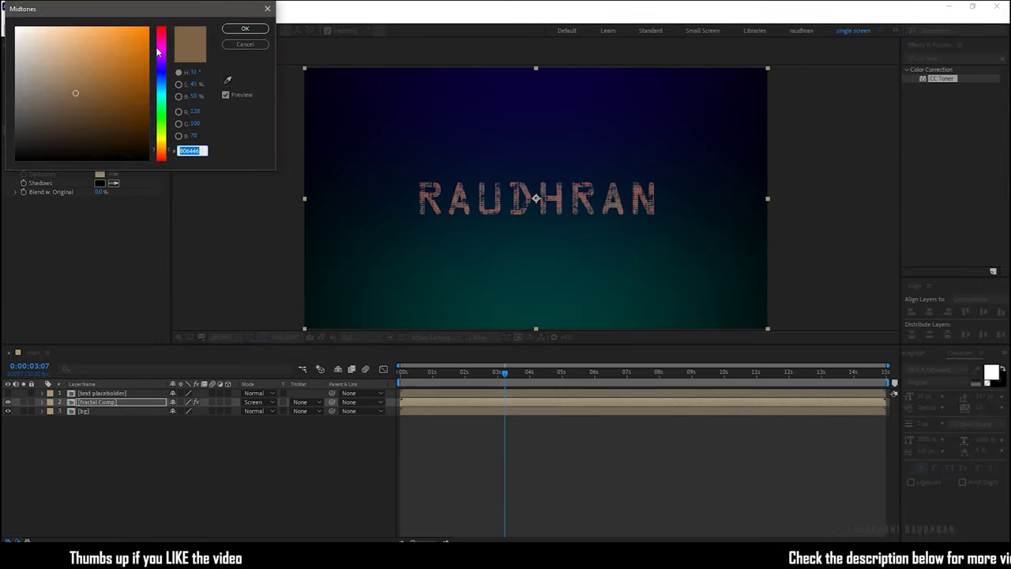
left_click(161, 28)
left_click(148, 84)
left_click(247, 30)
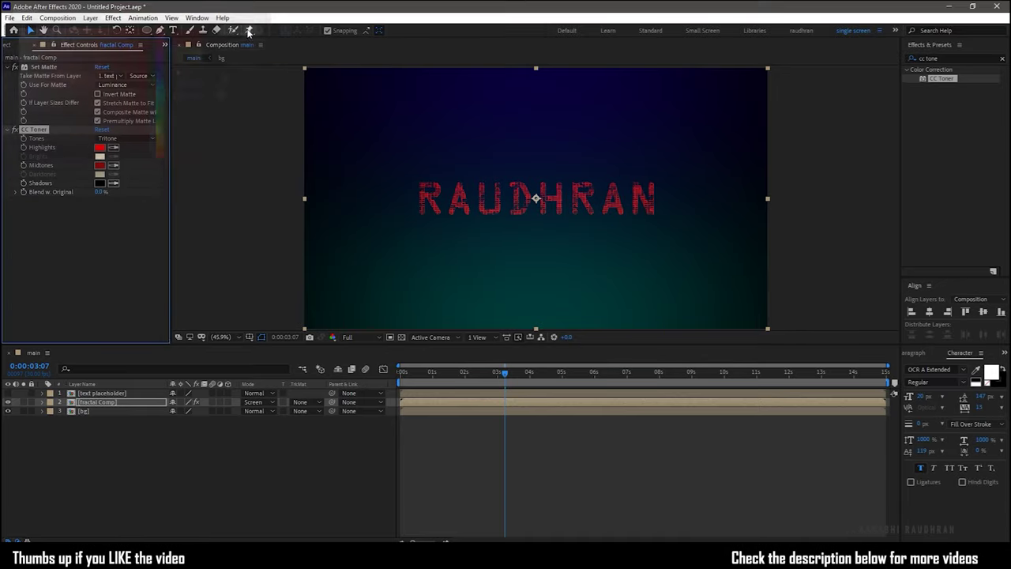
- Duplicate the fractal Comp layer and shift the copy to start at 0:00:00:15
left_click(97, 404)
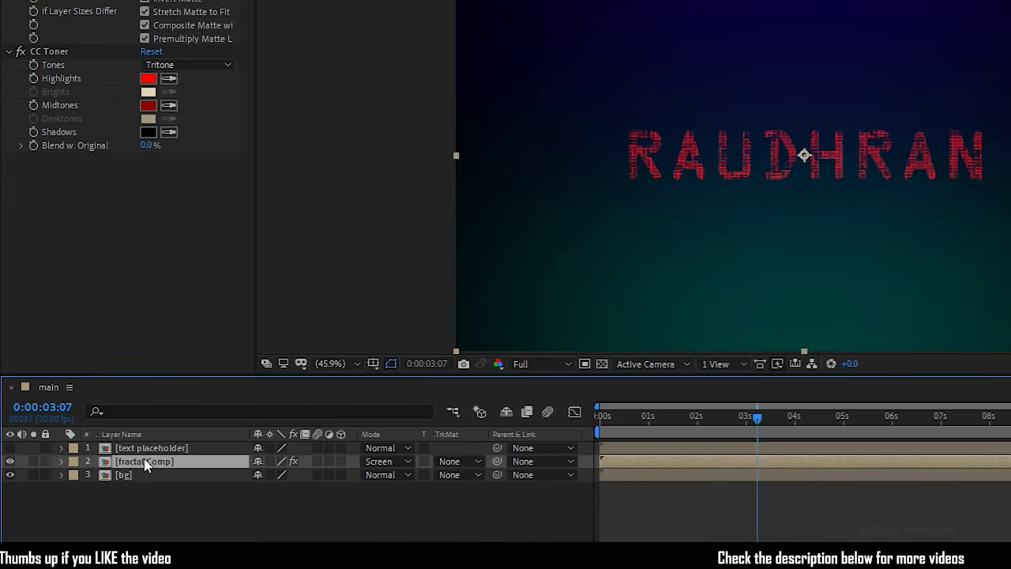
key("ctrl+d")
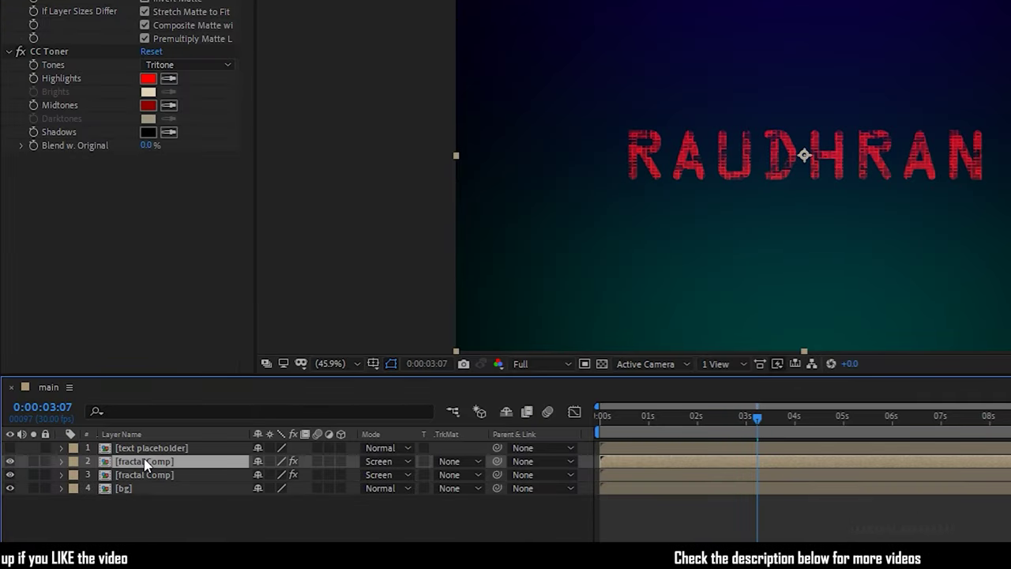
left_click(625, 418)
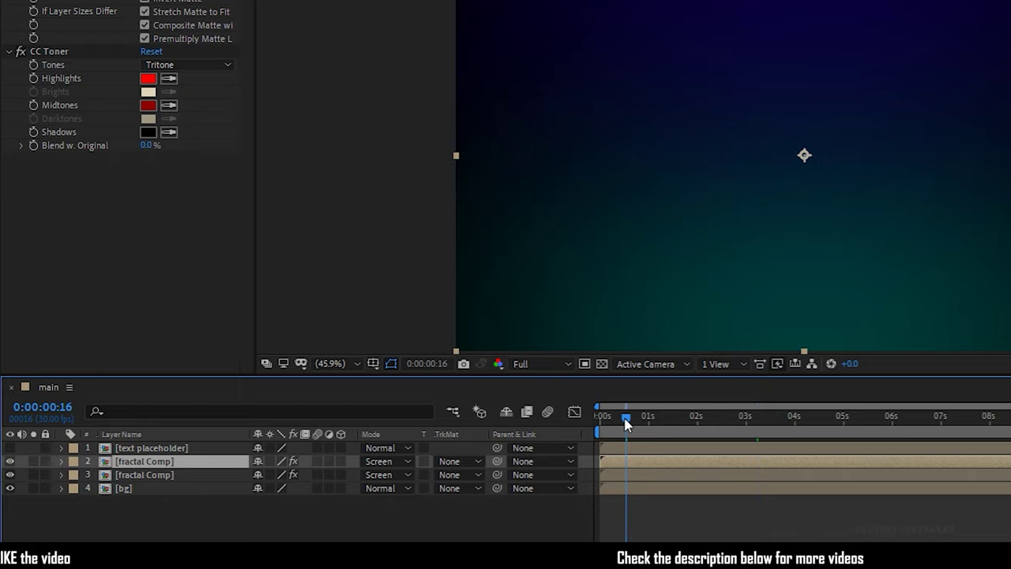
left_click_drag(625, 467, 642, 471)
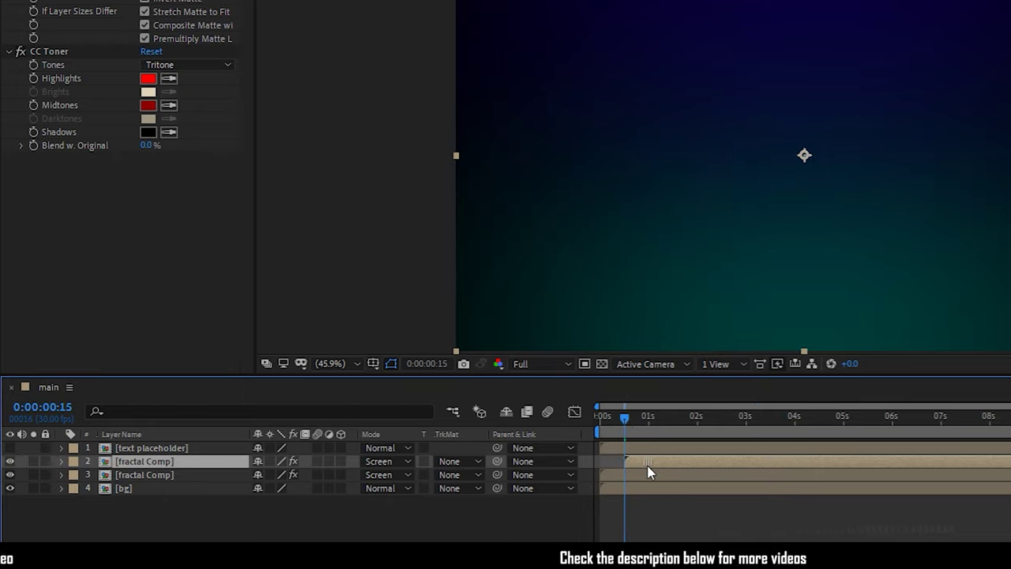
- Duplicate the shifted fractal Comp copy and move the new topmost copy to start at 0:00:01:00
key("ctrl+d")
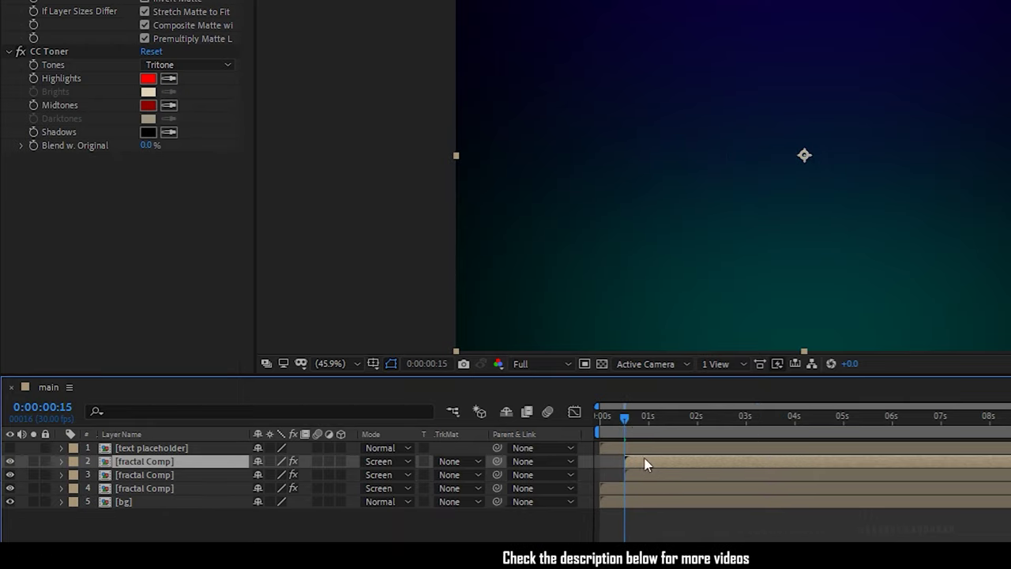
left_click(649, 417)
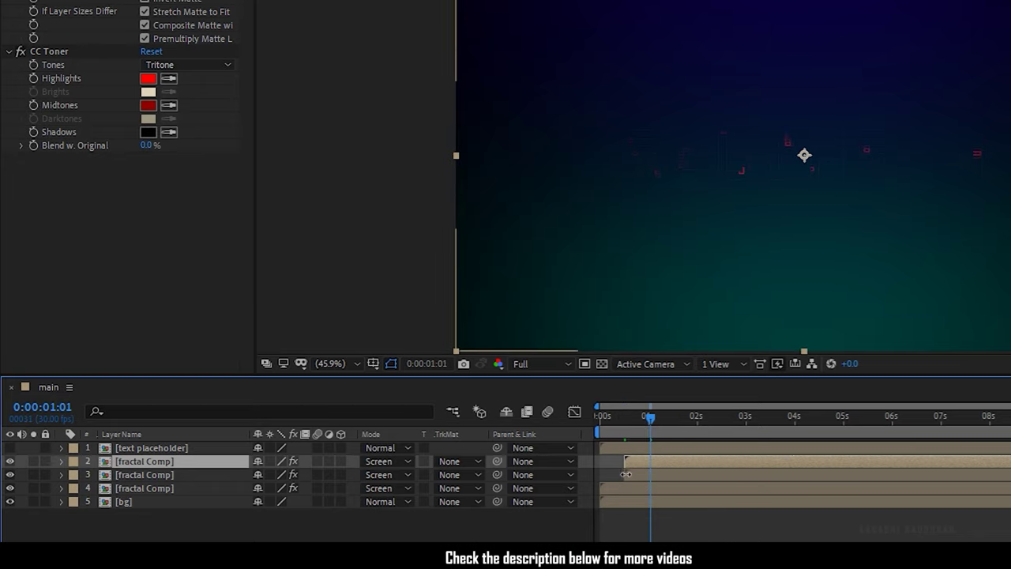
key("Page_Up")
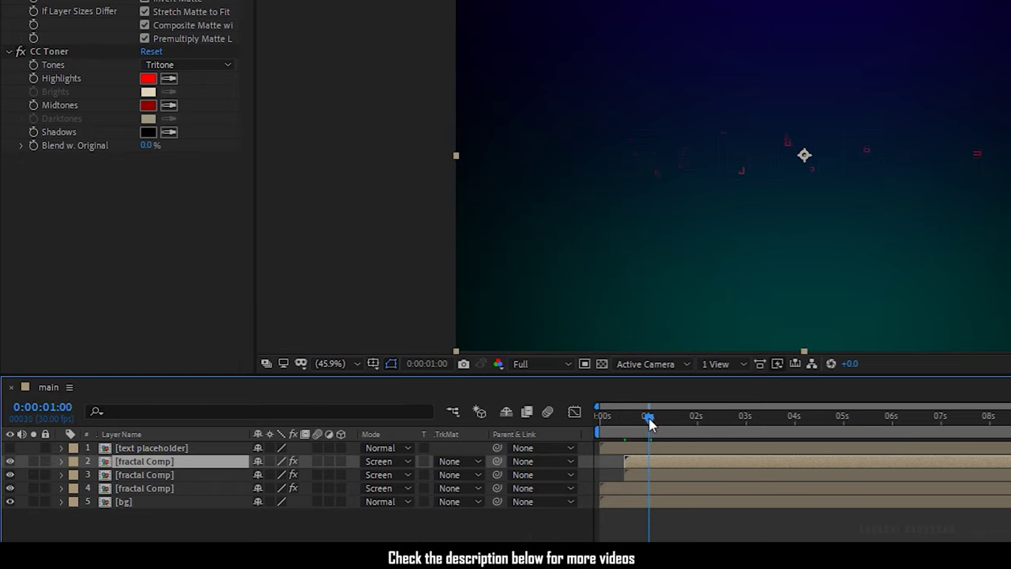
left_click_drag(639, 465, 666, 471)
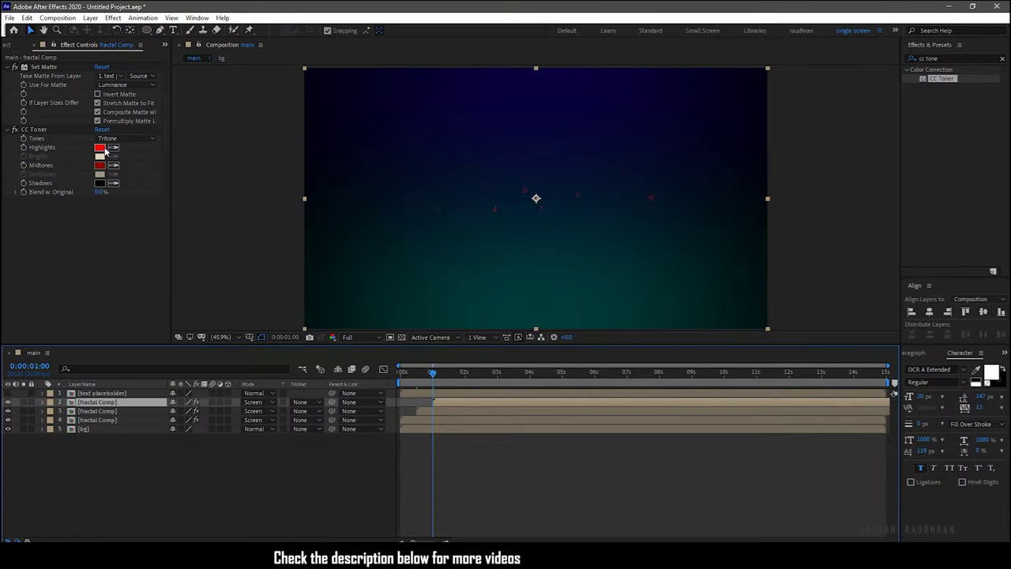
- Recolor the topmost fractal Comp copy's CC Toner with blue highlights and dark blue midtones
left_click(100, 148)
left_click(165, 65)
key("Return")
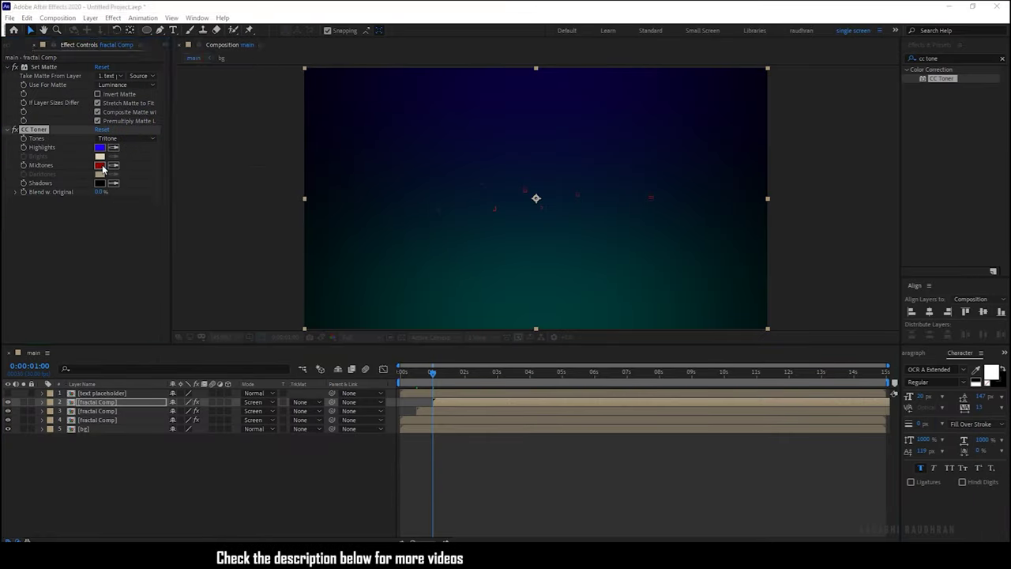
left_click(100, 166)
left_click(162, 71)
left_click(245, 32)
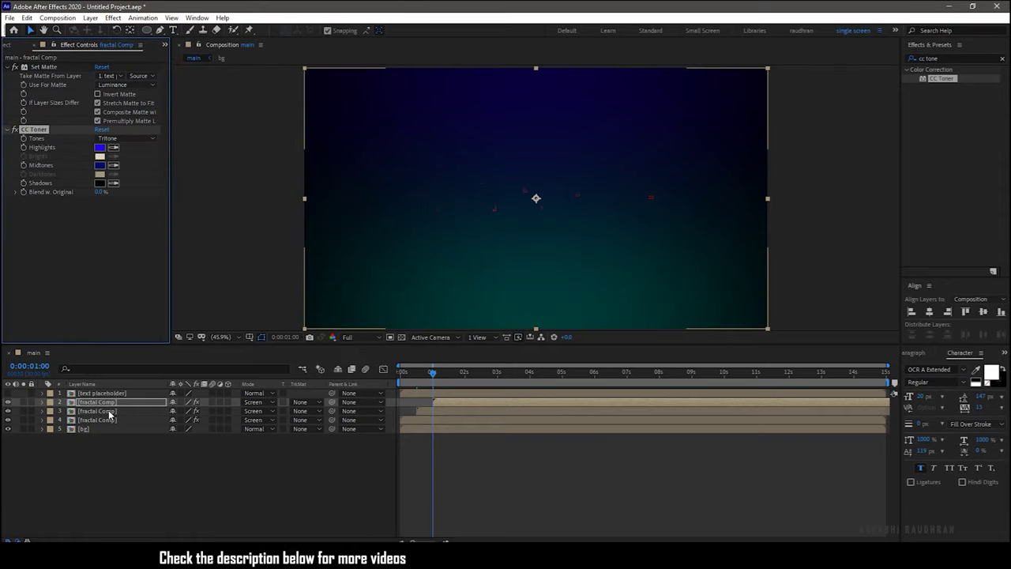
- Recolor the middle fractal Comp copy's CC Toner with cyan highlights and darker, less saturated cyan midtones
left_click(109, 412)
left_click(100, 147)
left_click(161, 94)
left_click(245, 30)
left_click(101, 165)
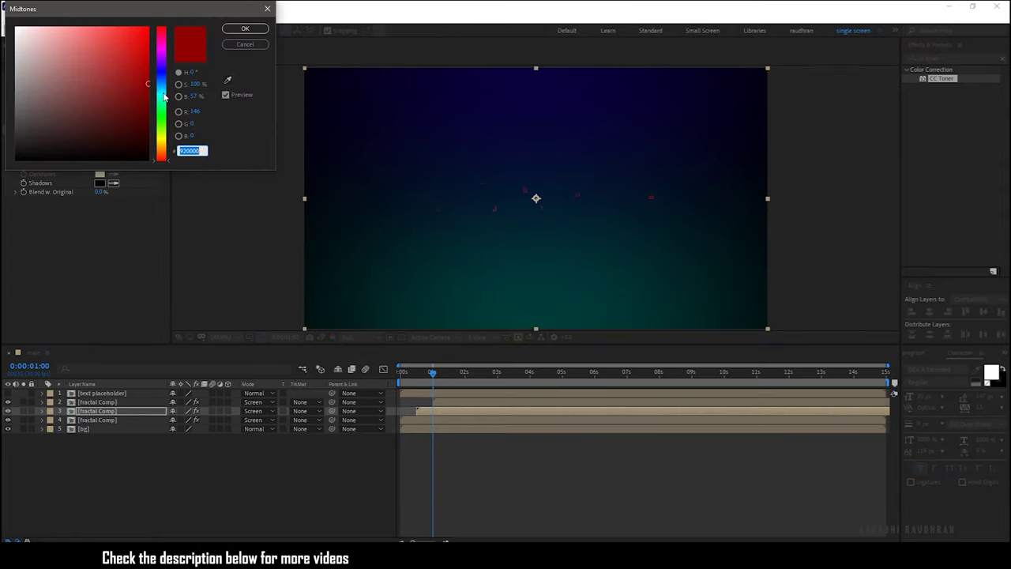
left_click(164, 98)
left_click(111, 95)
left_click(242, 31)
- Recolor the bottom fractal Comp's CC Toner with pink-magenta highlights and dark purple midtones
left_click(446, 372)
left_click(118, 421)
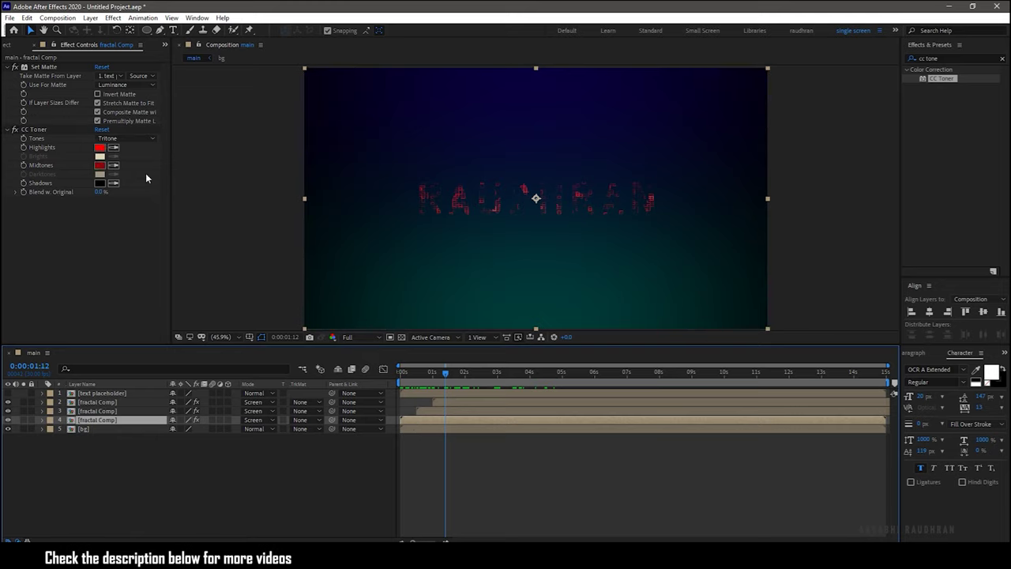
left_click(100, 148)
left_click(162, 46)
left_click(239, 32)
left_click(100, 166)
left_click(157, 49)
left_click_drag(147, 83, 147, 105)
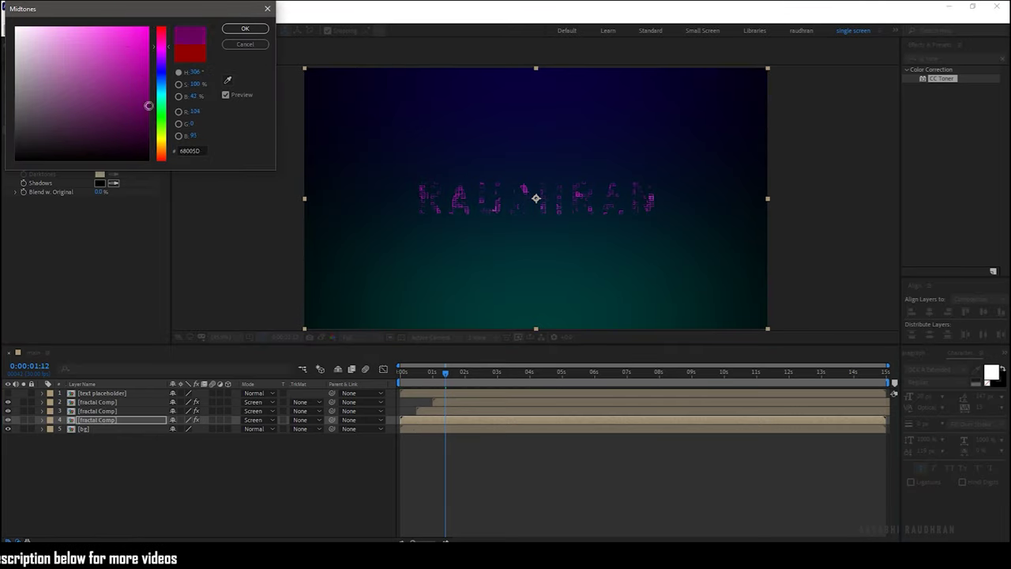
left_click(249, 32)
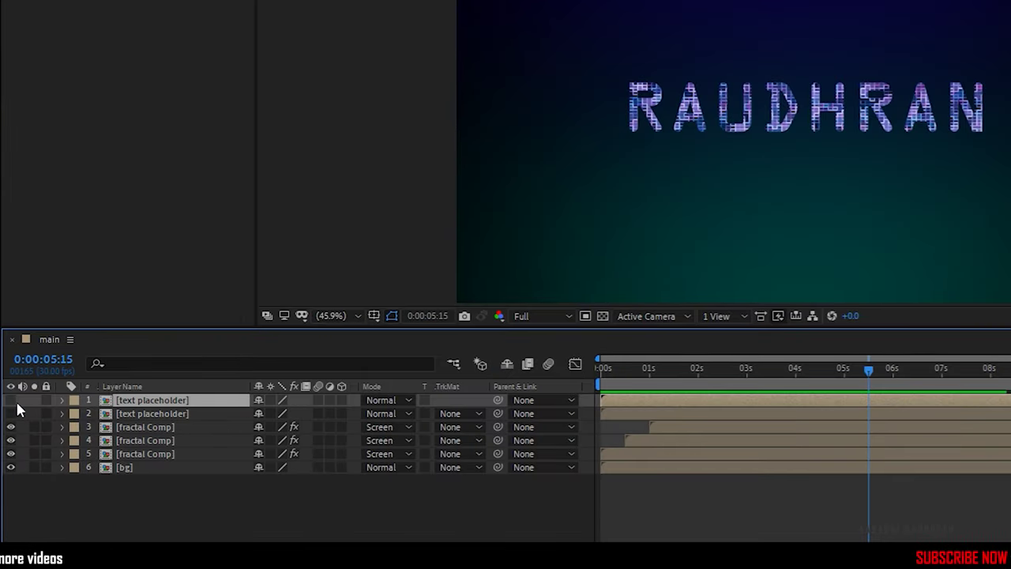
- Create a full-size solid layer named "text reveal map" above the text placeholder layers
right_click(172, 383)
mouse_move(198, 388)
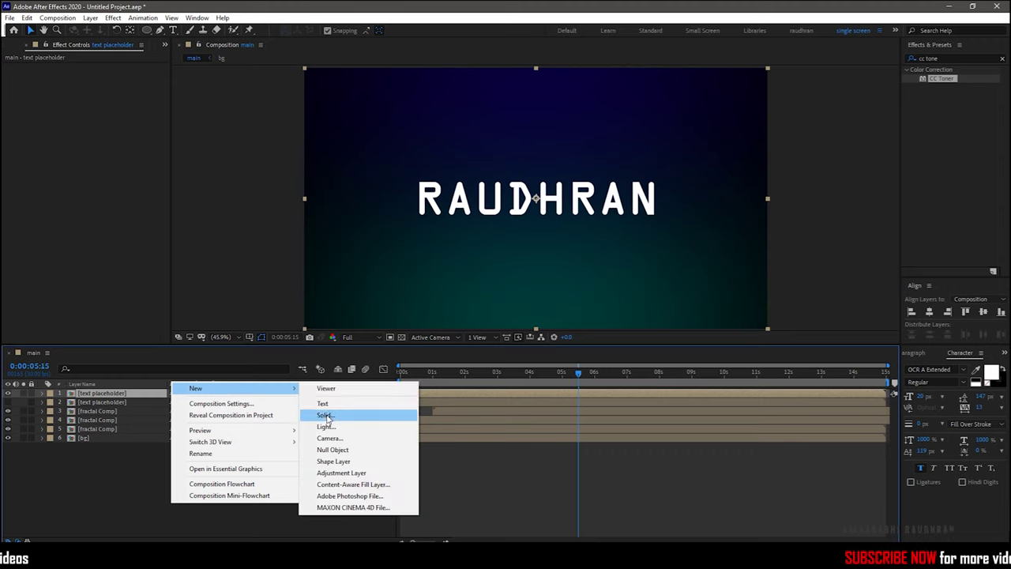
left_click(326, 416)
type("reveal map")
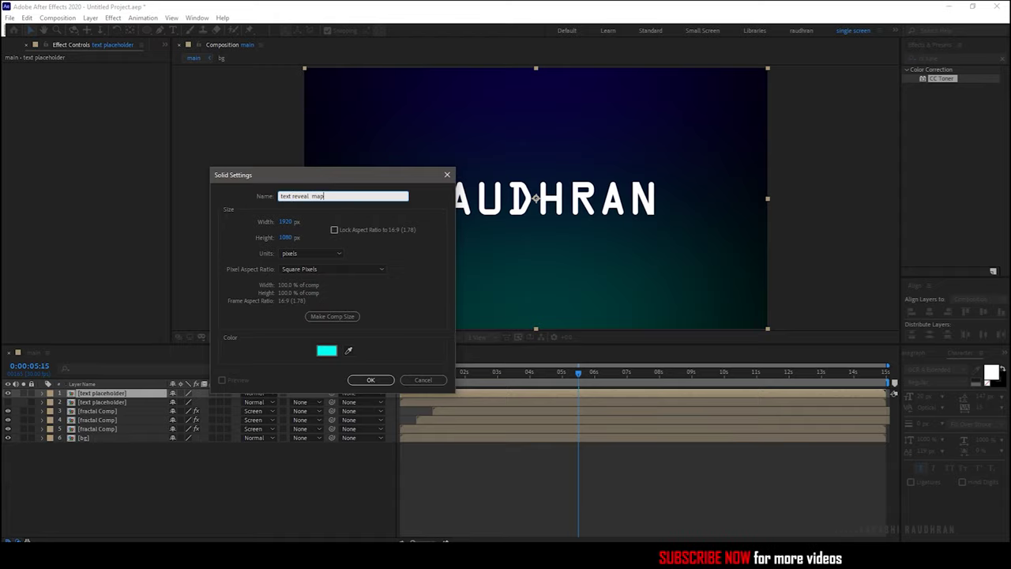
key("Return")
- Apply Fractal Noise to the text reveal map solid with Block noise type and contrast 250
left_click(942, 57)
type("frac")
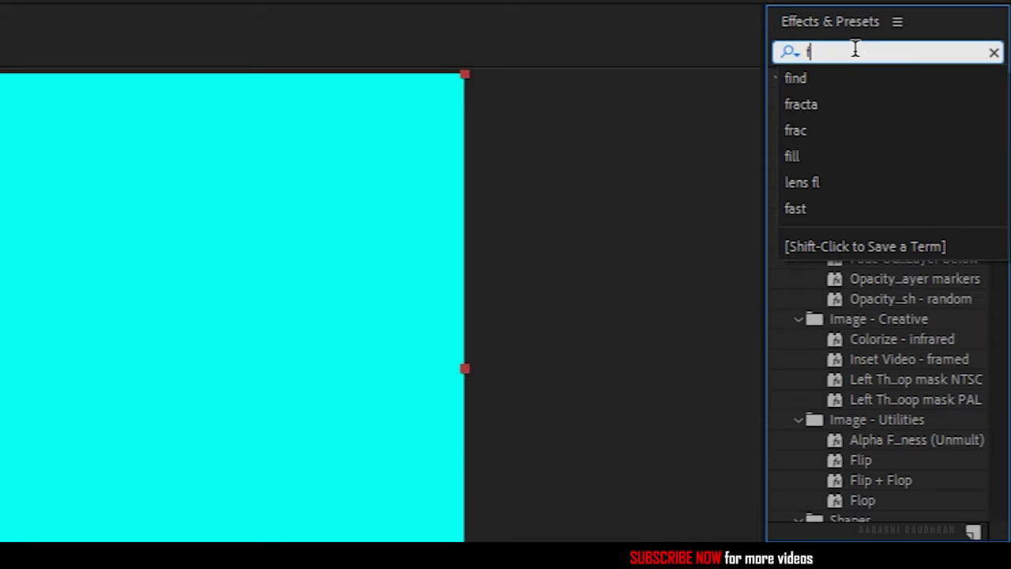
left_click_drag(888, 237, 124, 390)
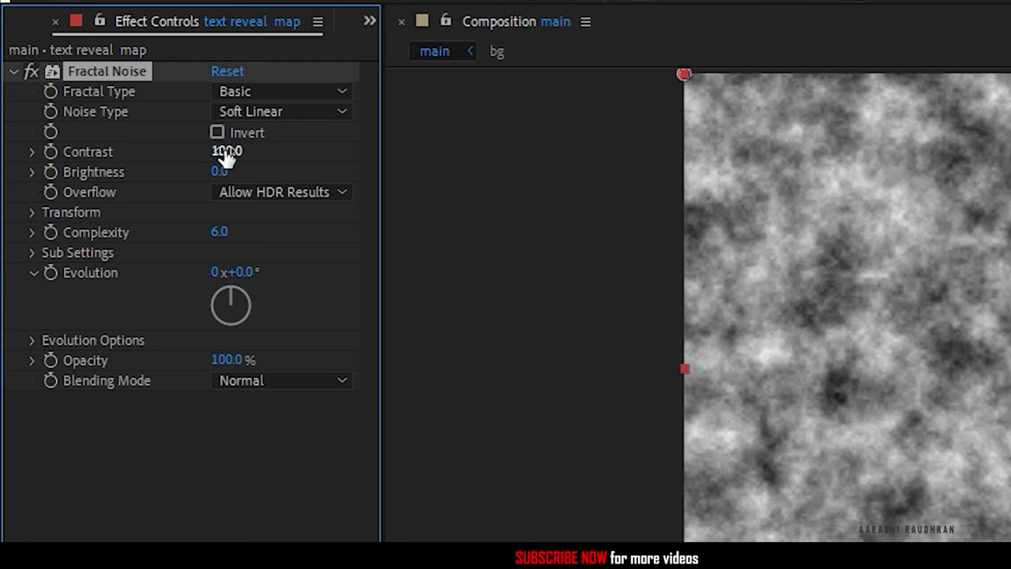
left_click(253, 111)
left_click(271, 141)
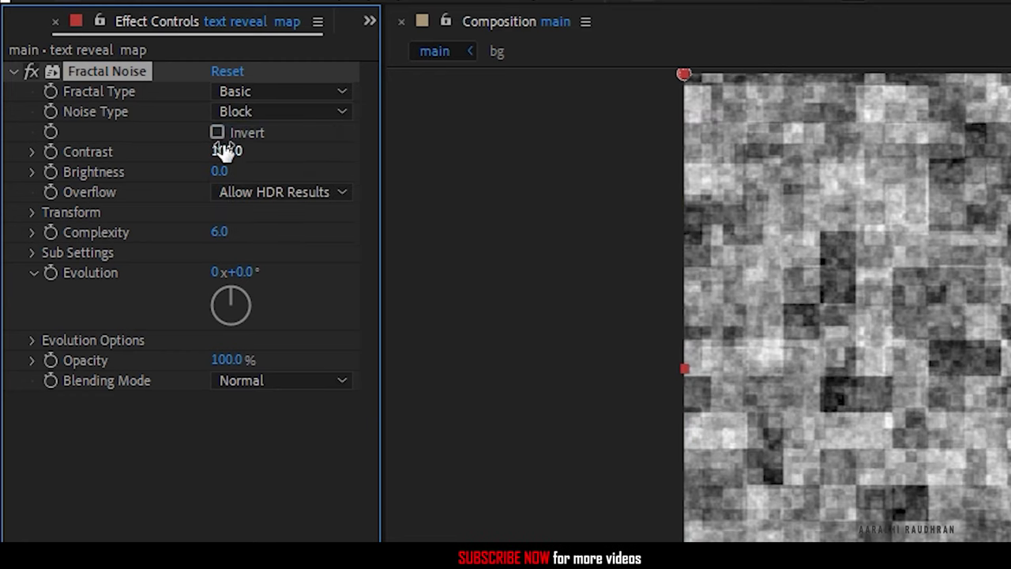
type("250")
key("Return")
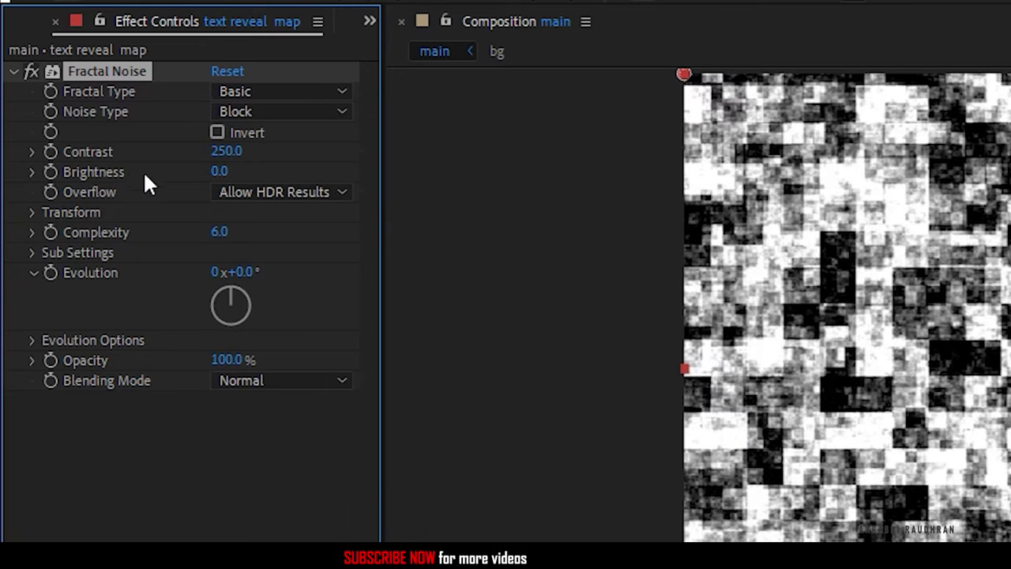
- Set the text reveal map's Fractal Noise rotation to 60° and its scale to 40
left_click(31, 214)
type("60")
key("Tab")
type("5")
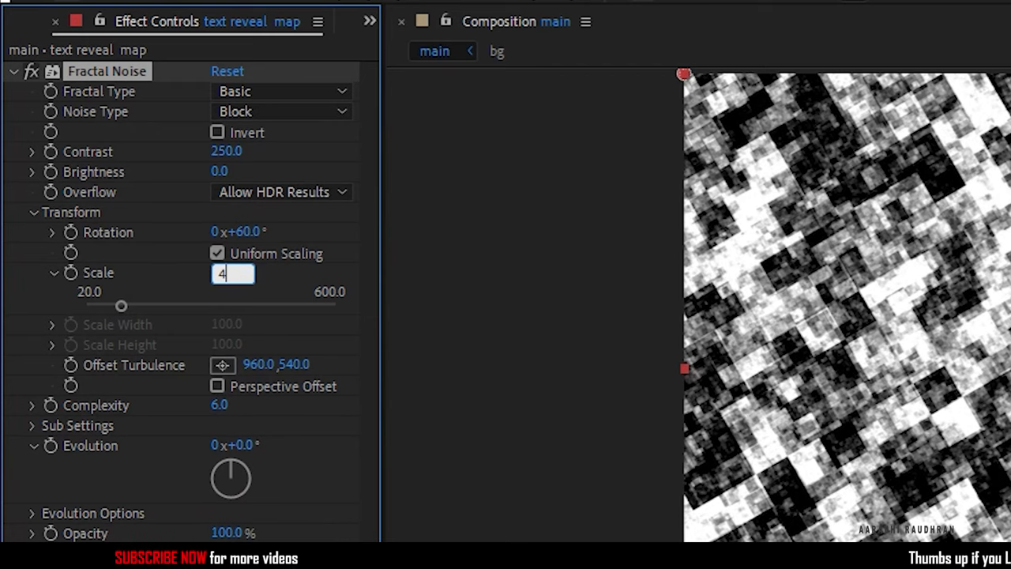
type("0")
key("Return")
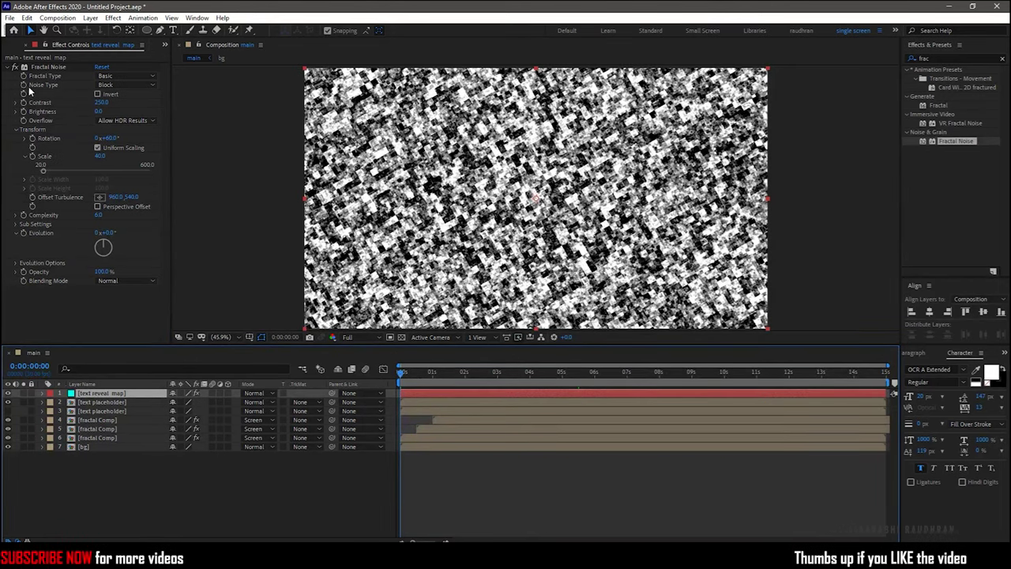
- Keyframe the Fractal Noise brightness from -250 at 0:00:00:00 to 250 at 0:00:08:00
left_click(99, 111)
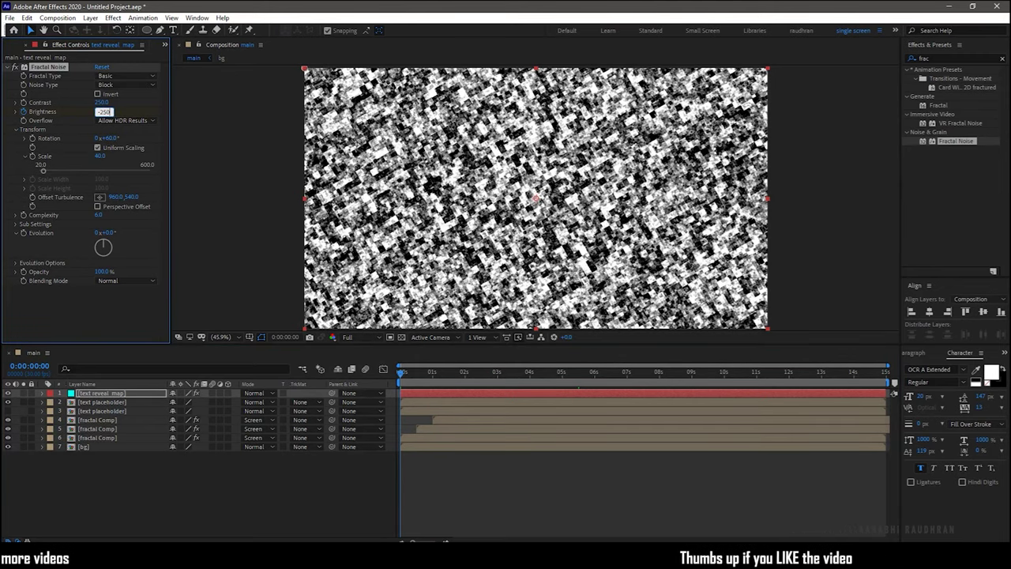
key("Return")
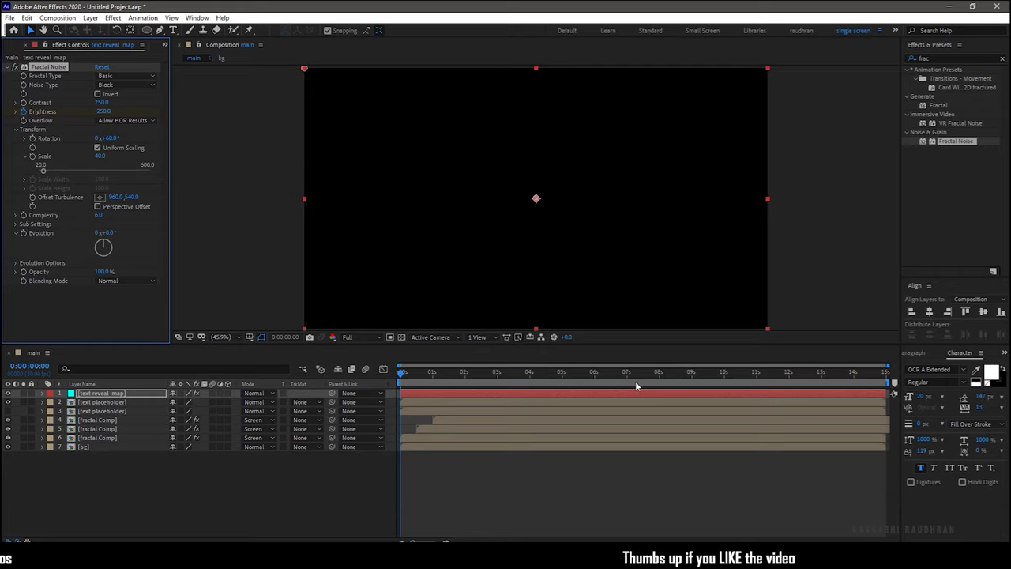
left_click(658, 383)
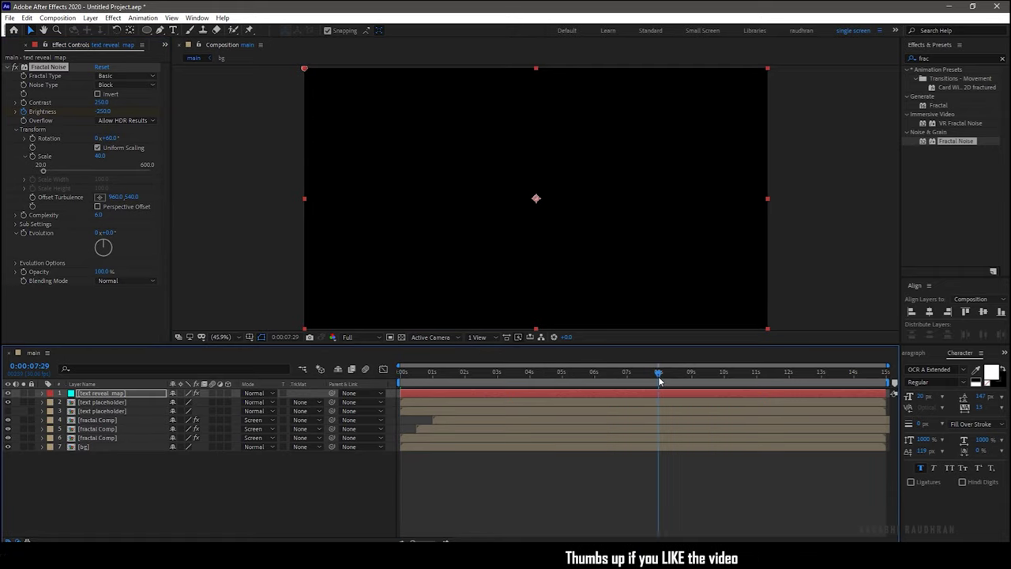
key("Page_Down")
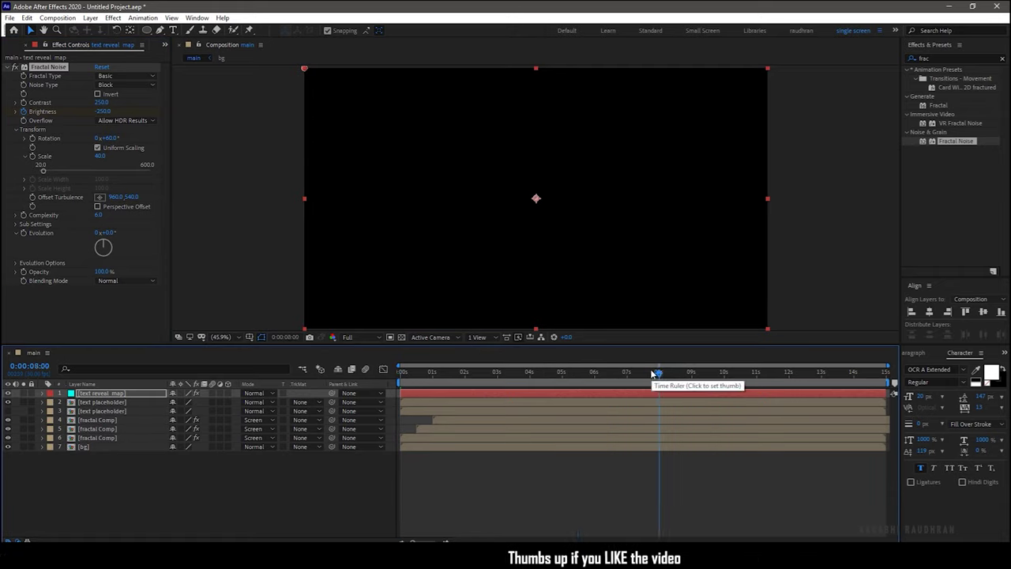
left_click(103, 113)
type("25")
key("Return")
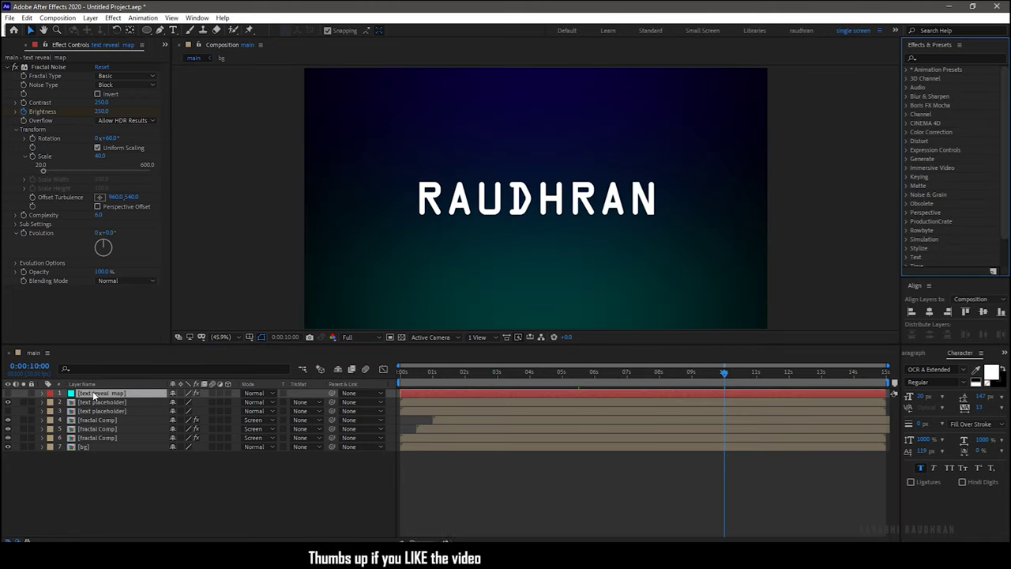
- Pre-compose the text reveal map layer as "text reveal map Comp", moving all attributes into the new composition
right_click(93, 395)
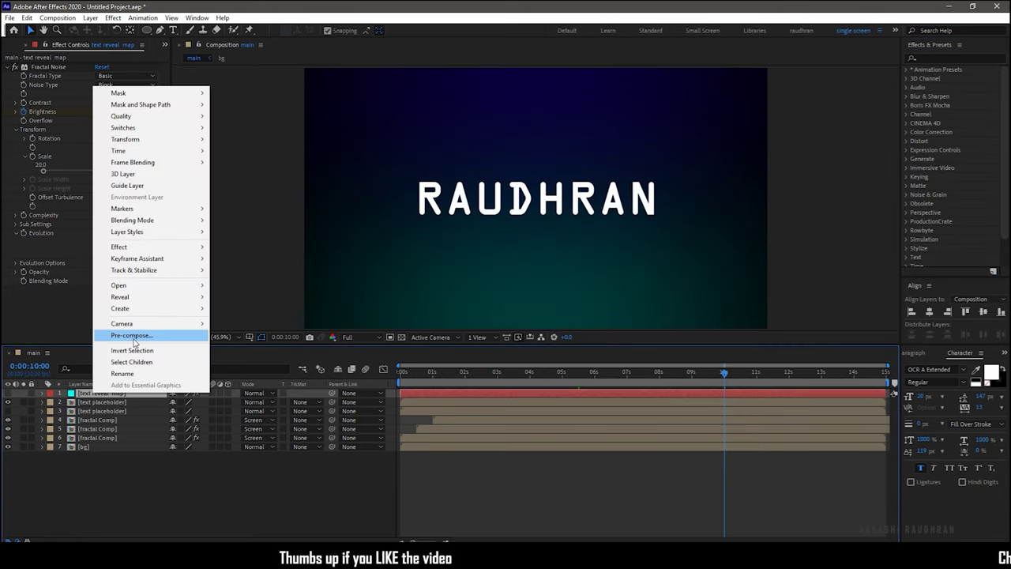
left_click(134, 333)
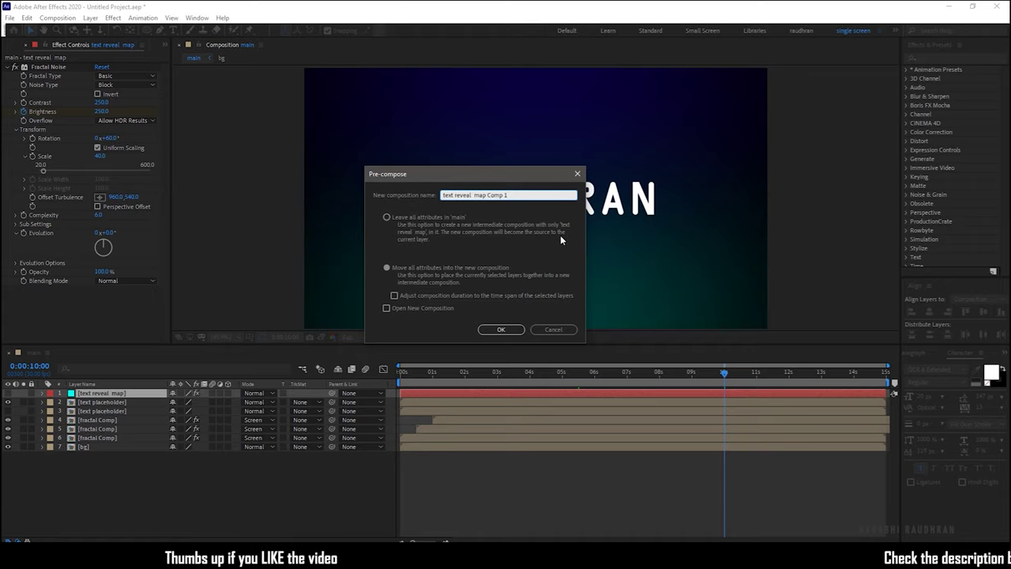
left_click(499, 333)
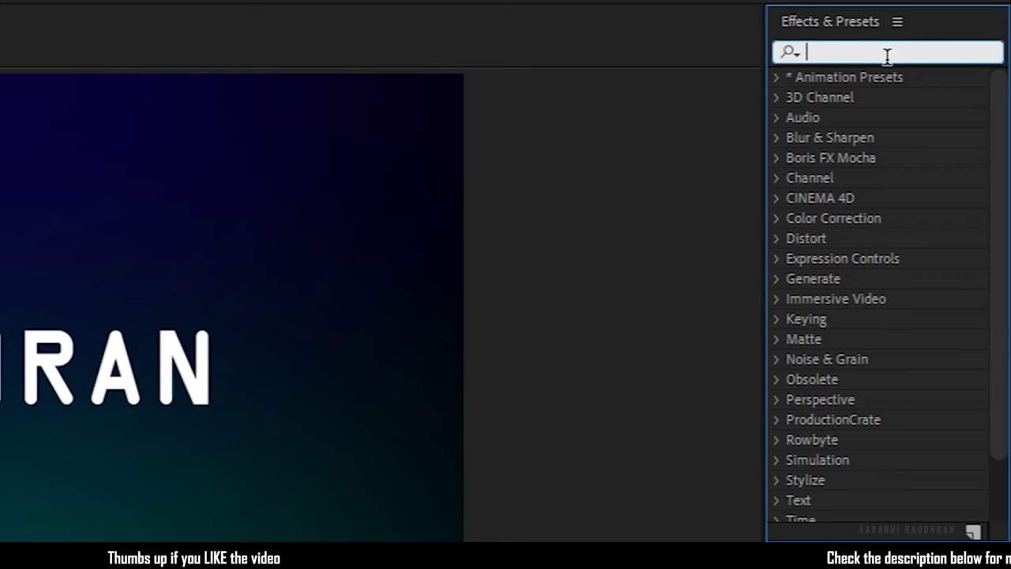
- Apply Set Matte to the text reveal map Comp, taking the luminance of layer 2, text placeholder, as the matte
left_click(955, 58)
type("set")
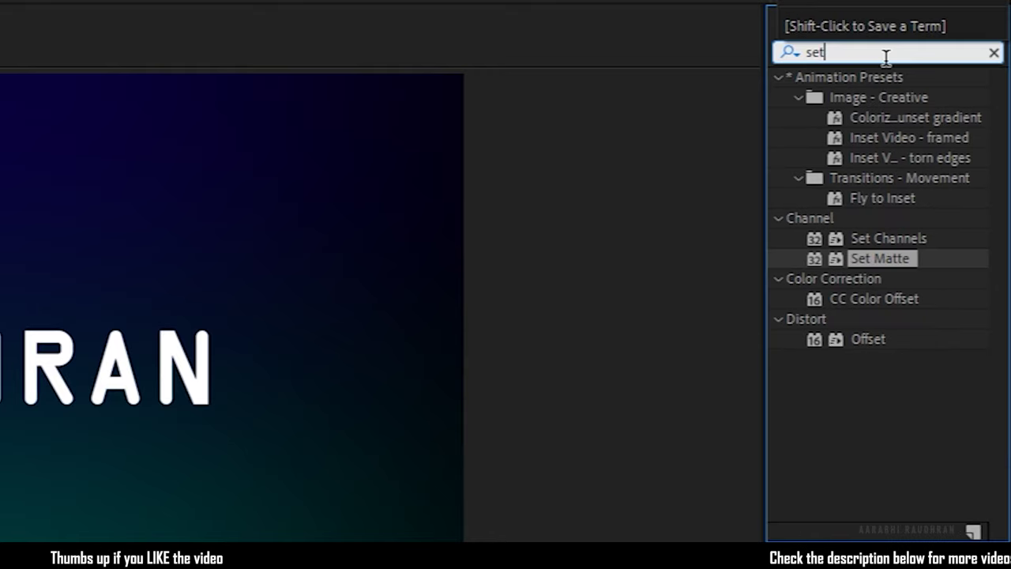
left_click_drag(885, 260, 402, 260)
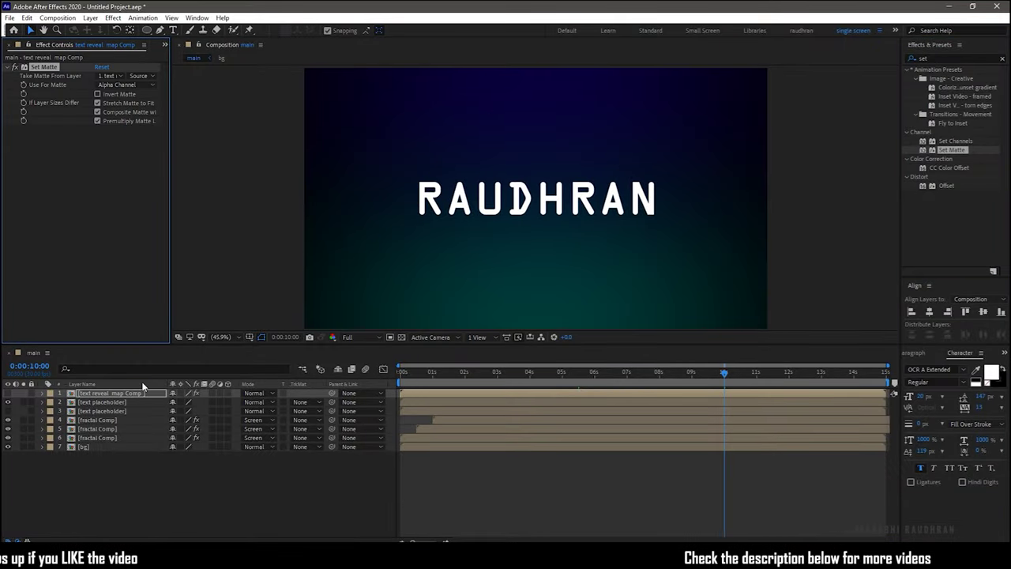
left_click(110, 75)
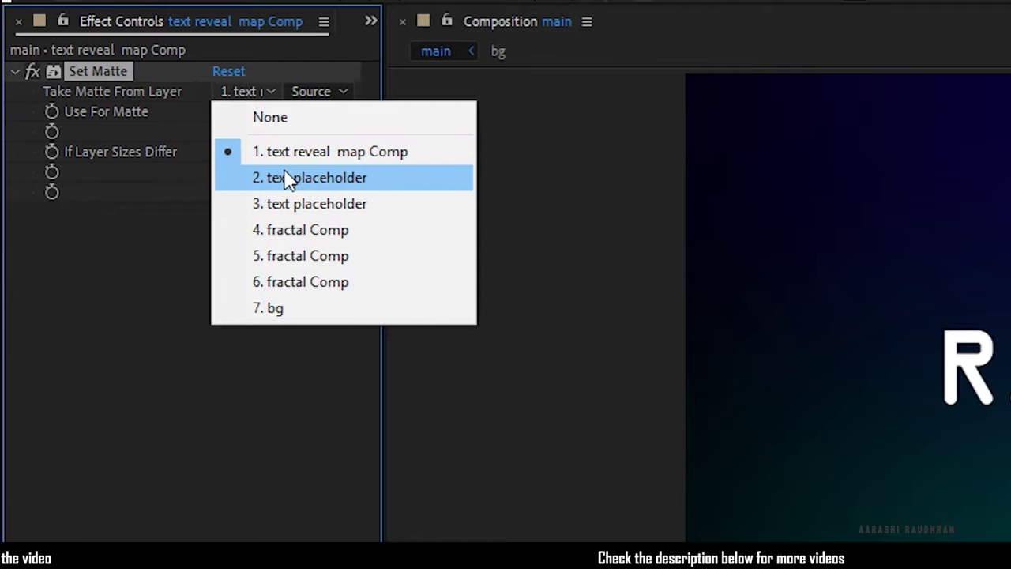
left_click(289, 179)
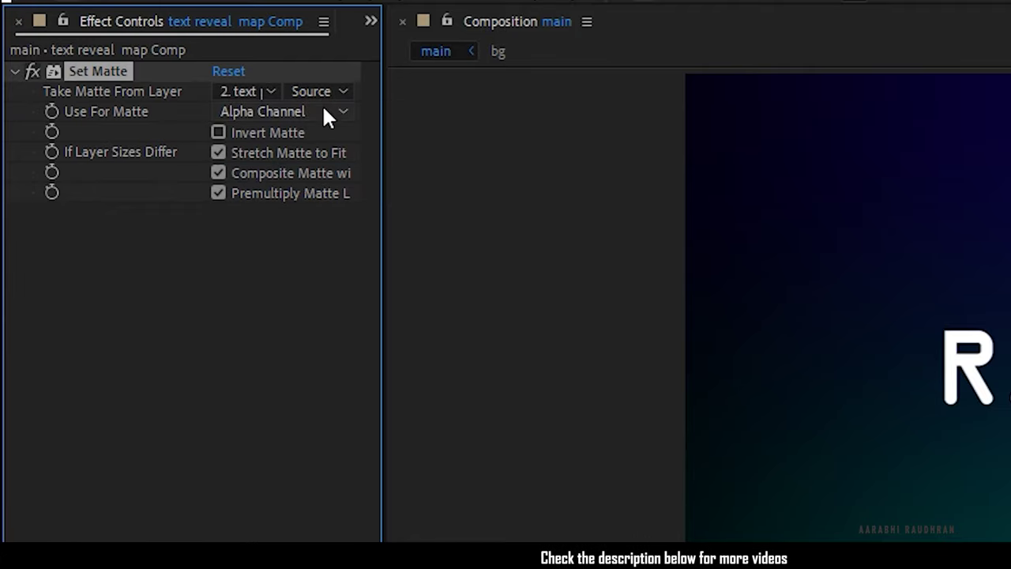
left_click(322, 108)
left_click(307, 242)
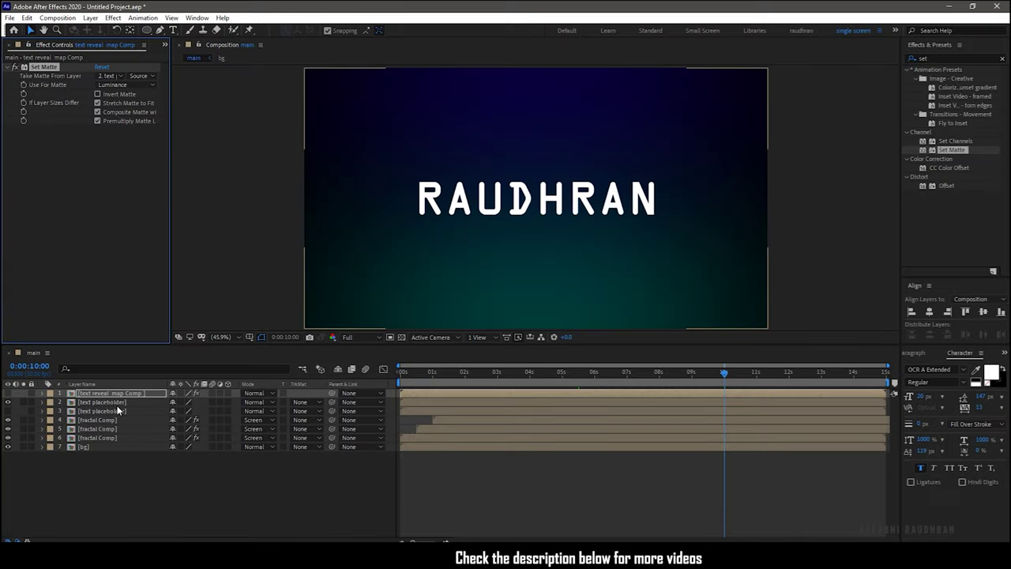
- Rename the upper text placeholder layer as "text placeholder reveal" and hide it
right_click(118, 404)
left_click(140, 387)
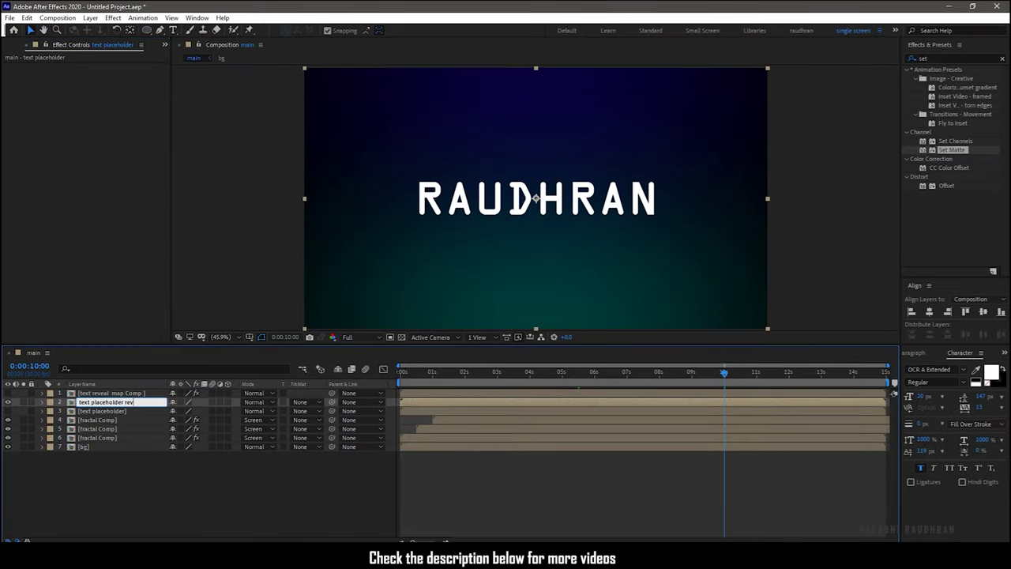
key("Return")
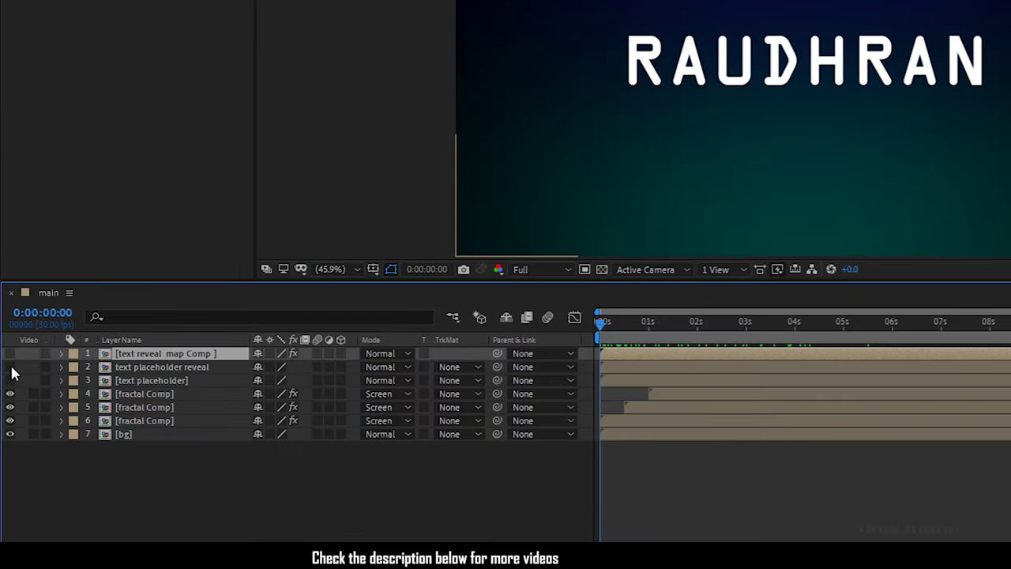
left_click(8, 401)
- Show the text reveal map Comp in Screen mode and shift it with text placeholder reveal to start at about 0:00:03:00
left_click(11, 353)
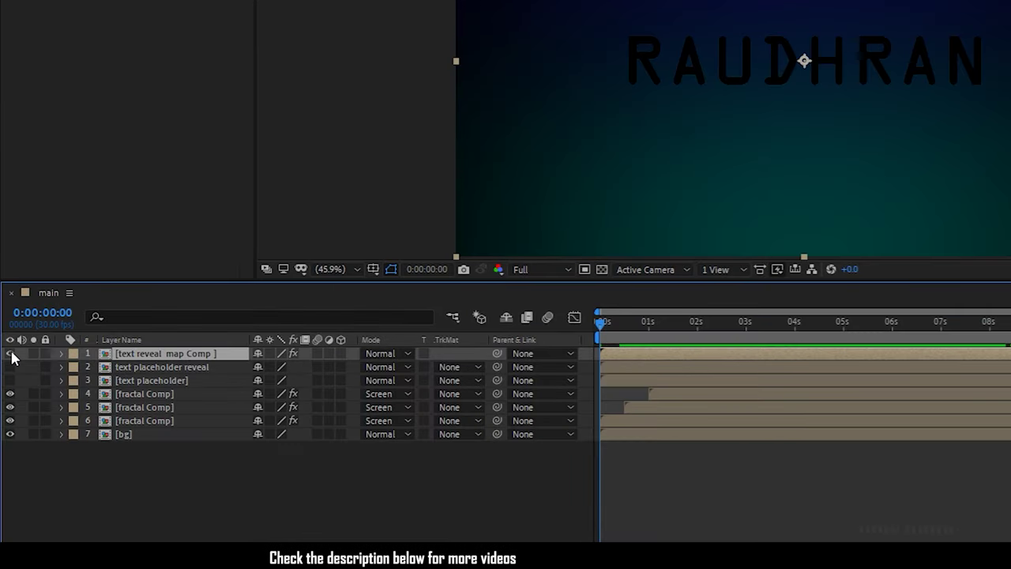
left_click(403, 353)
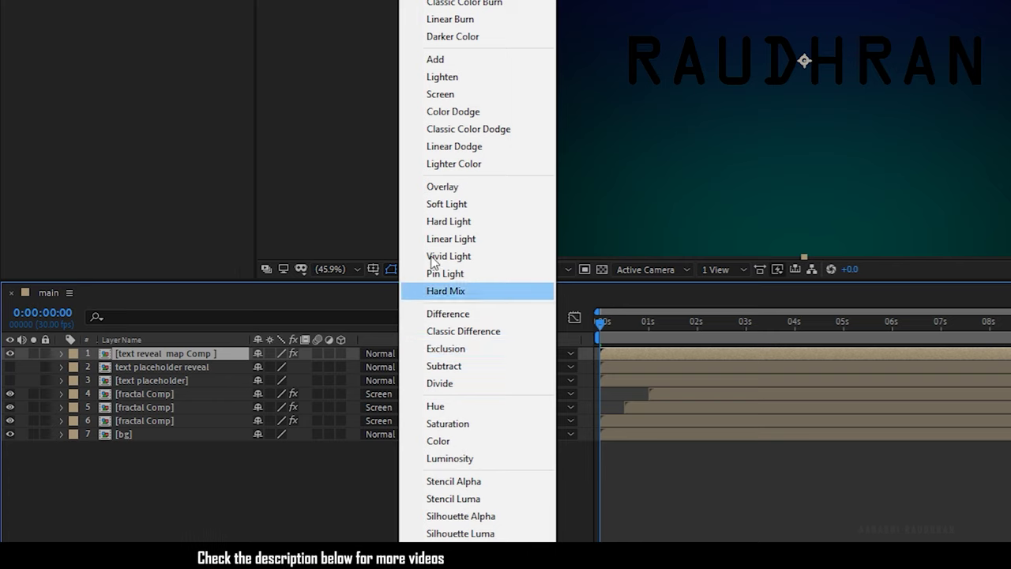
left_click(440, 94)
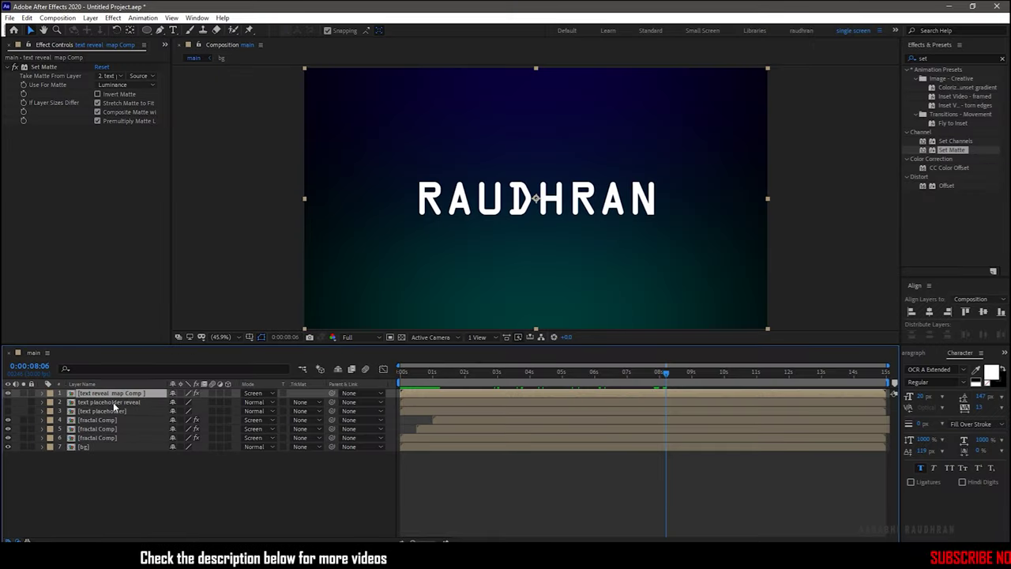
left_click(498, 388)
key("space")
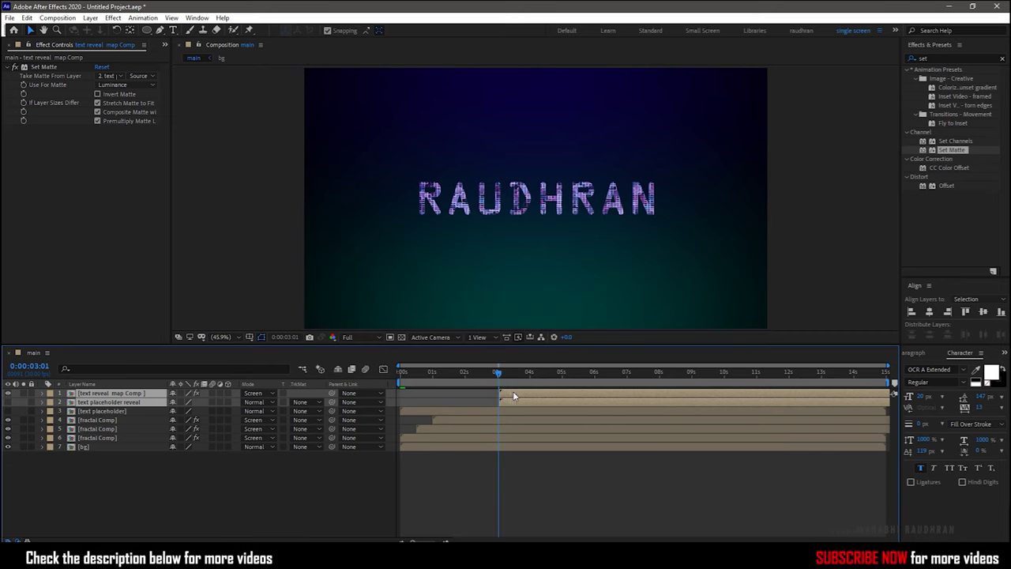
- Pre-compose all layers above the bg layer into a composition named "mosaic"
left_click(101, 437)
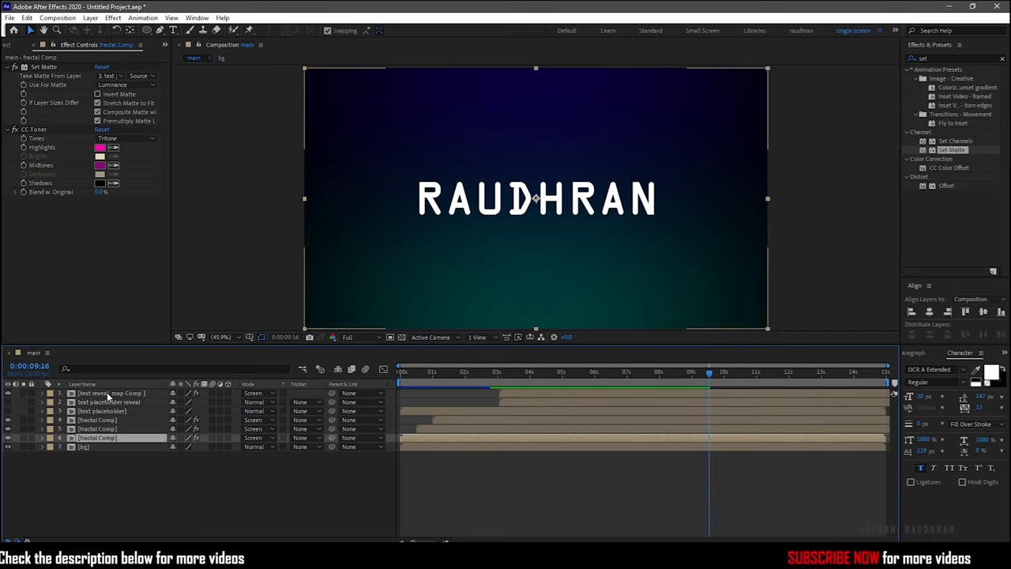
left_click(108, 394, "shift")
right_click(108, 395)
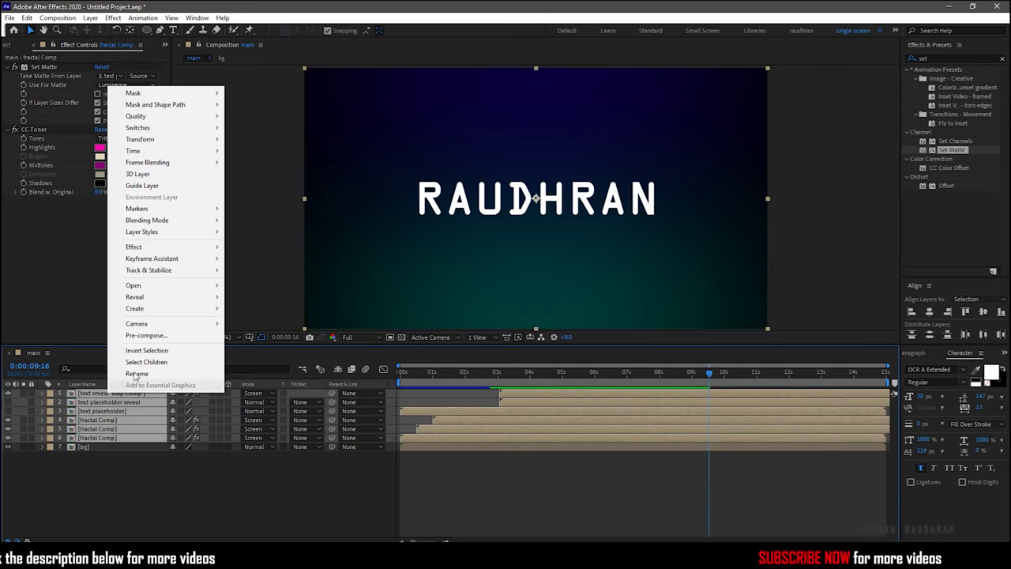
left_click(150, 335)
key("BackSpace")
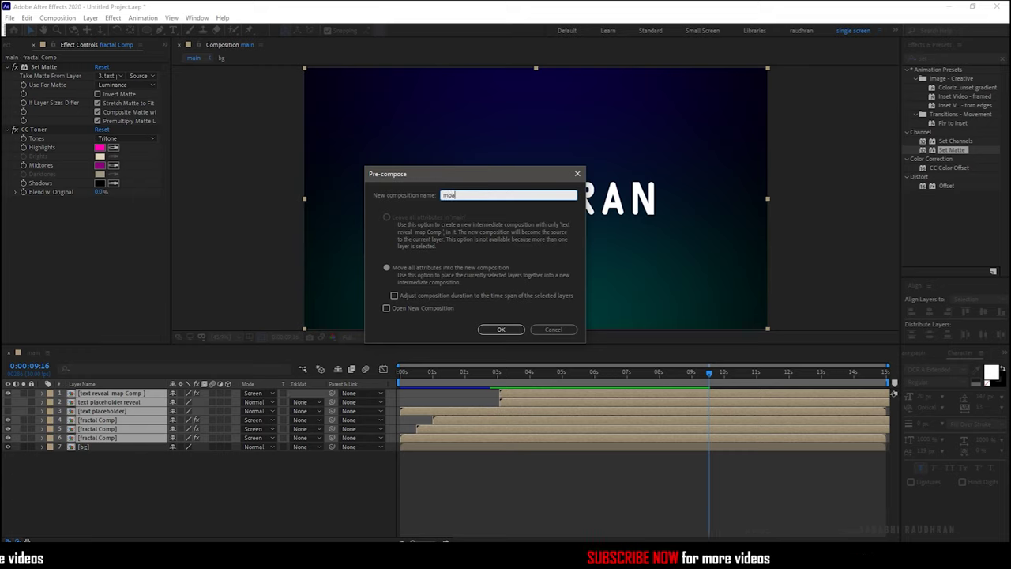
type("mosaic")
key("Return")
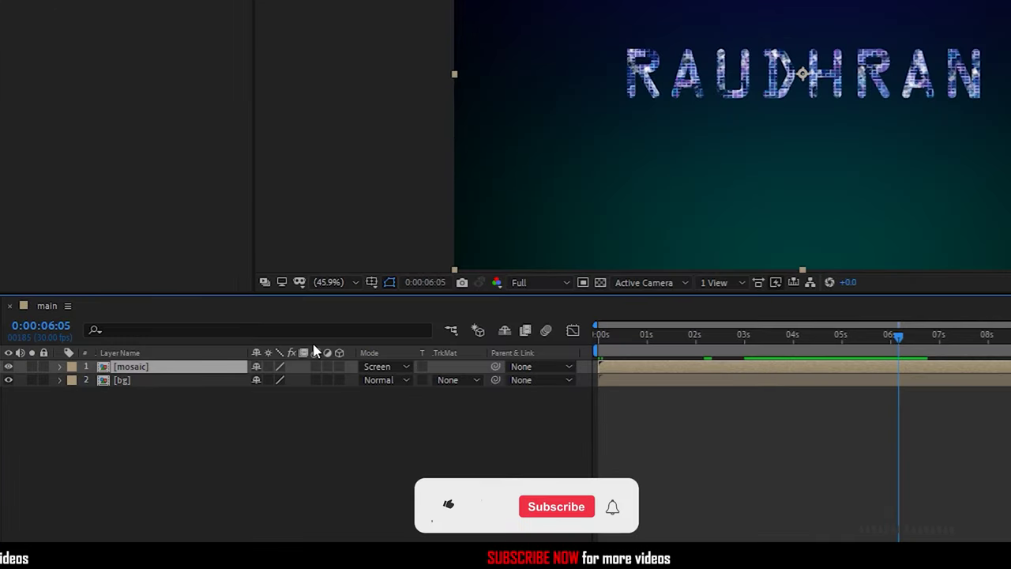
- Duplicate the mosaic layer and rename the lower copy "reflection"
key("ctrl+d")
left_click(146, 382)
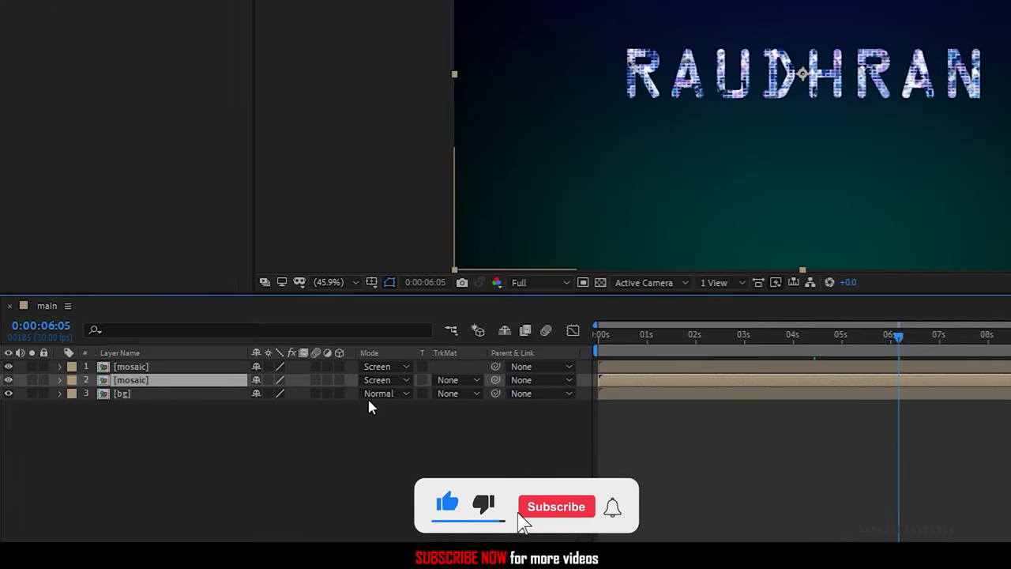
key("Return")
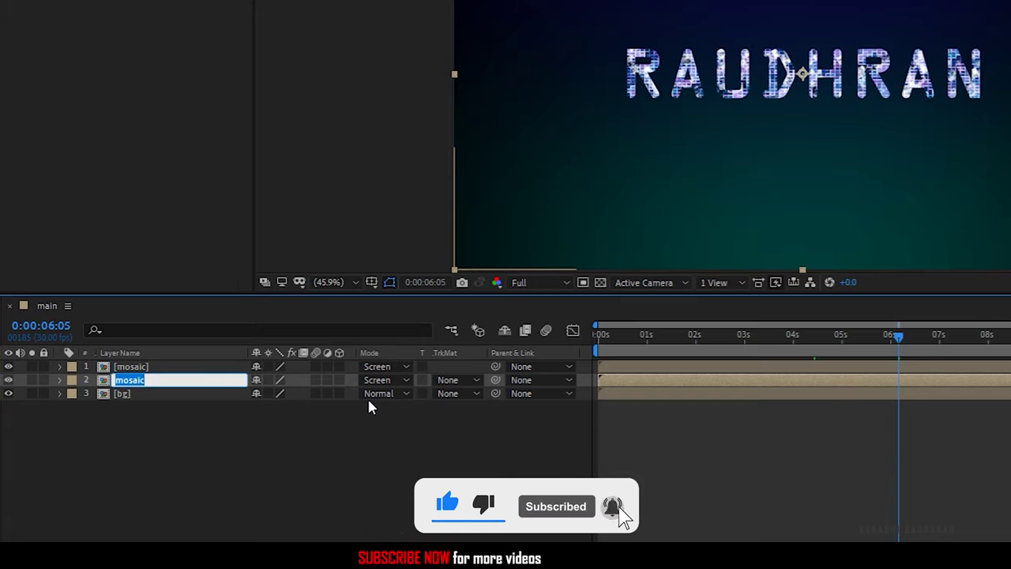
type("reflection")
key("Return")
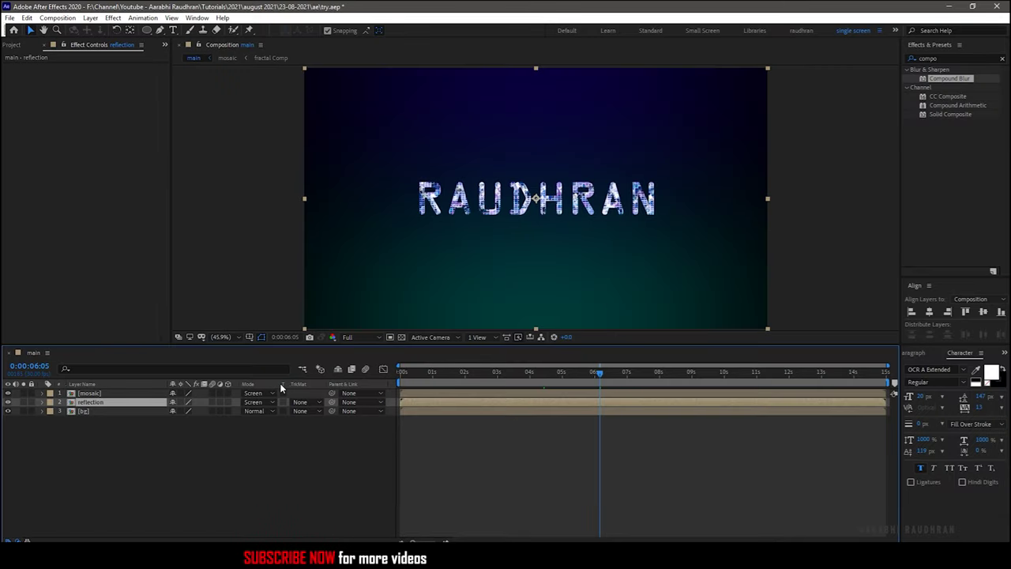
- Create a new 1920 x 1080 px solid named "ref map" above the reflection layer
right_click(213, 449)
mouse_move(272, 363)
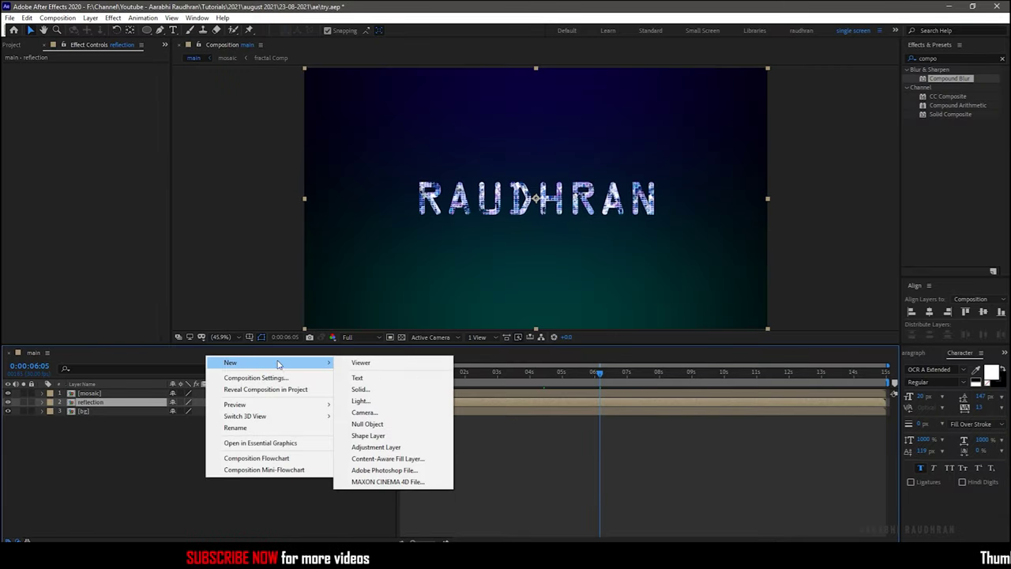
left_click(360, 390)
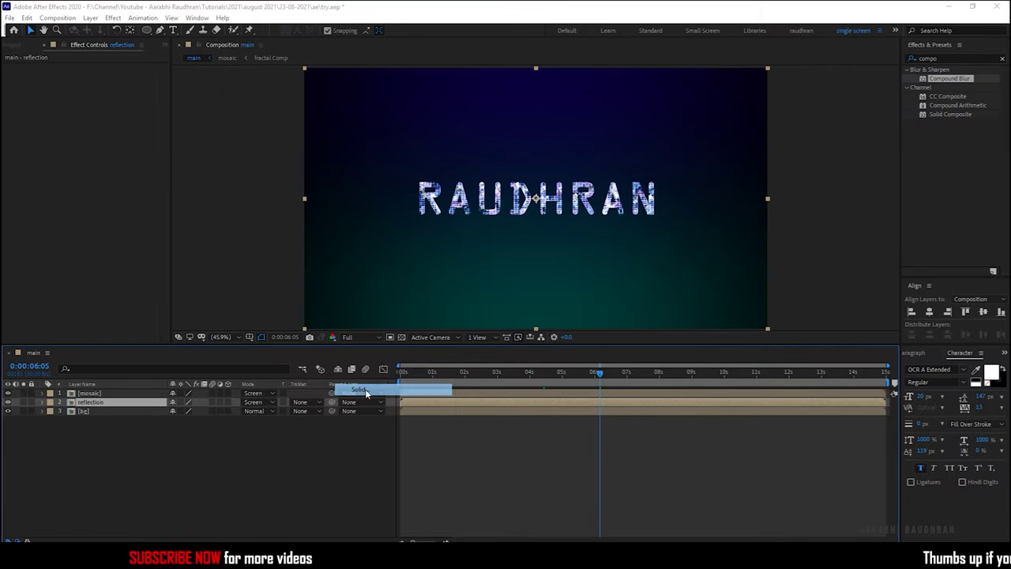
type("ref map")
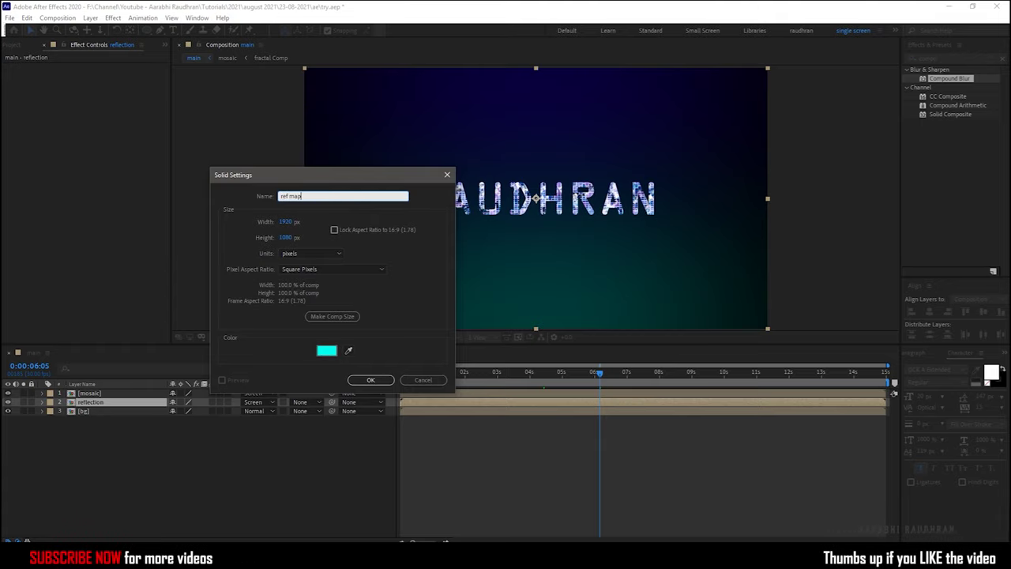
key("Return")
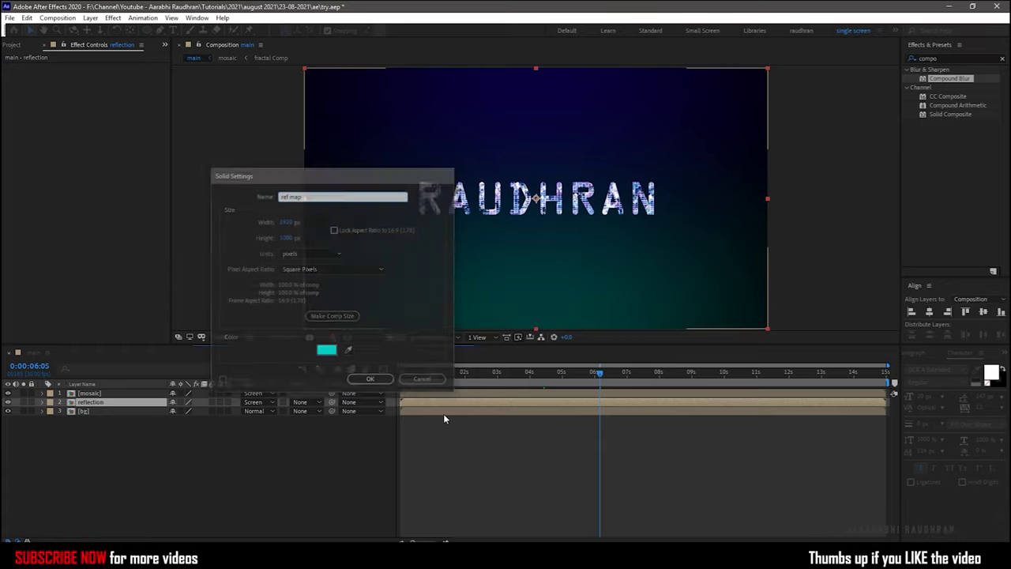
- Apply Fractal Noise to the ref map solid and set its Contrast to 300
left_click(950, 58)
type("frac")
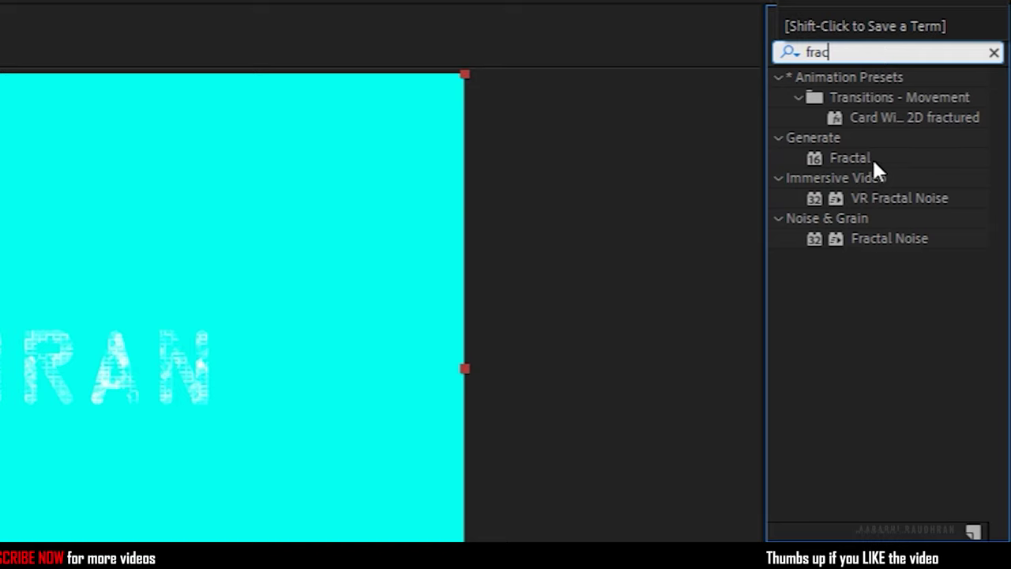
left_click_drag(866, 237, 82, 404)
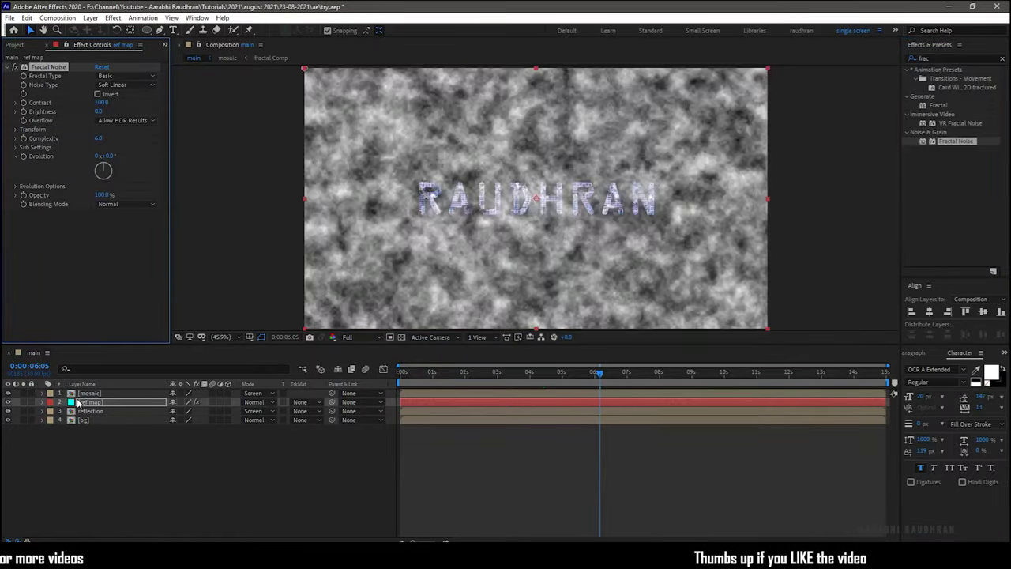
left_click(103, 103)
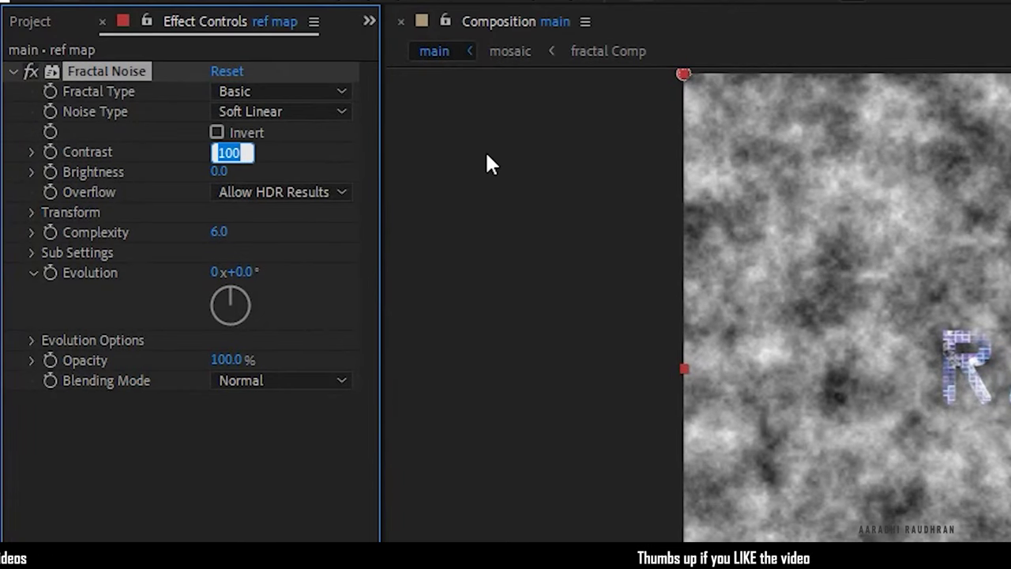
type("300")
key("Return")
- Pre-compose the ref map layer as "ref map Comp" and hide it
right_click(115, 402)
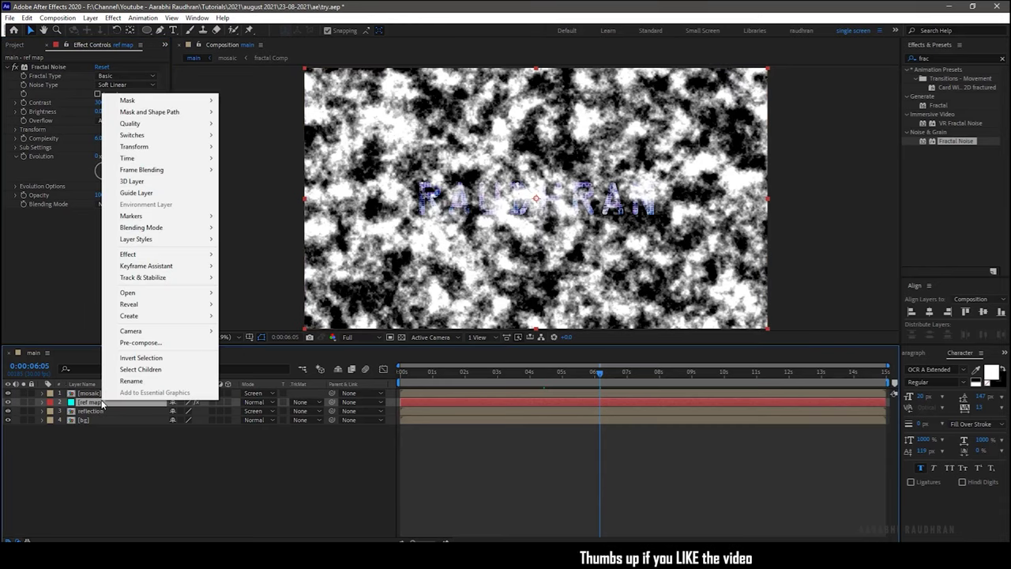
left_click(140, 342)
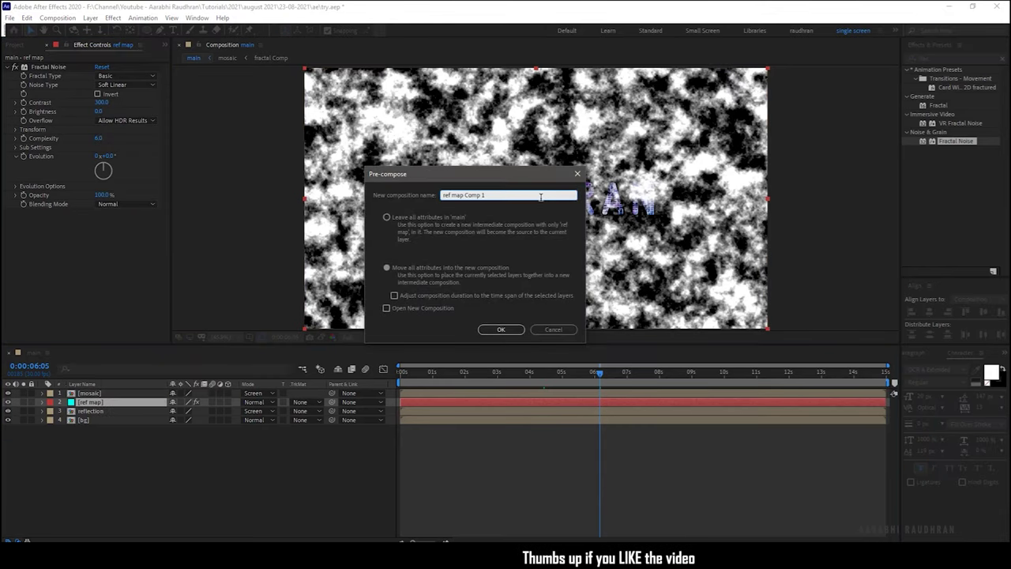
key("Return")
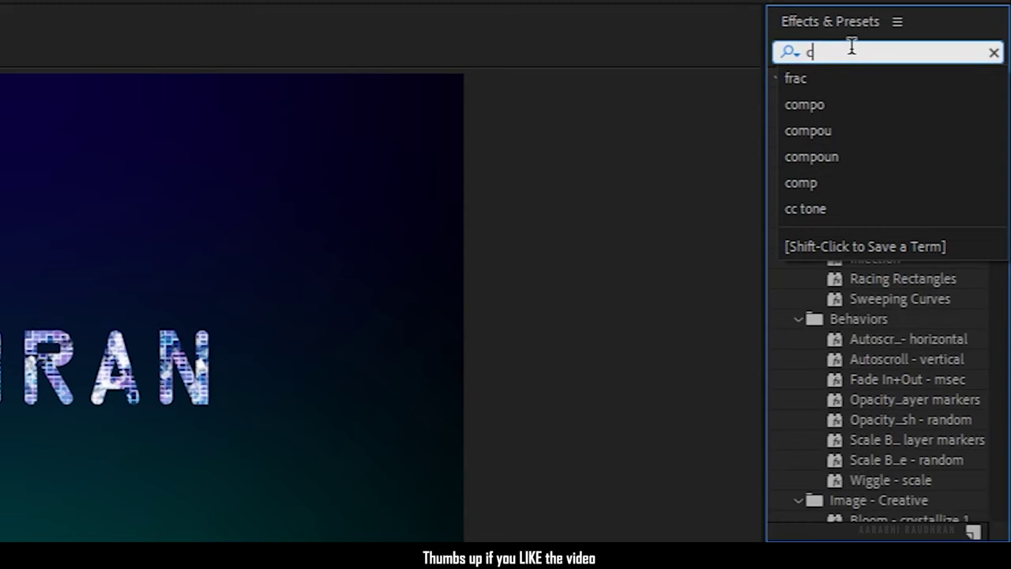
- Apply Compound Blur to the reflection layer with Maximum Blur 100 and ref map Comp as the blur layer
type("ompou")
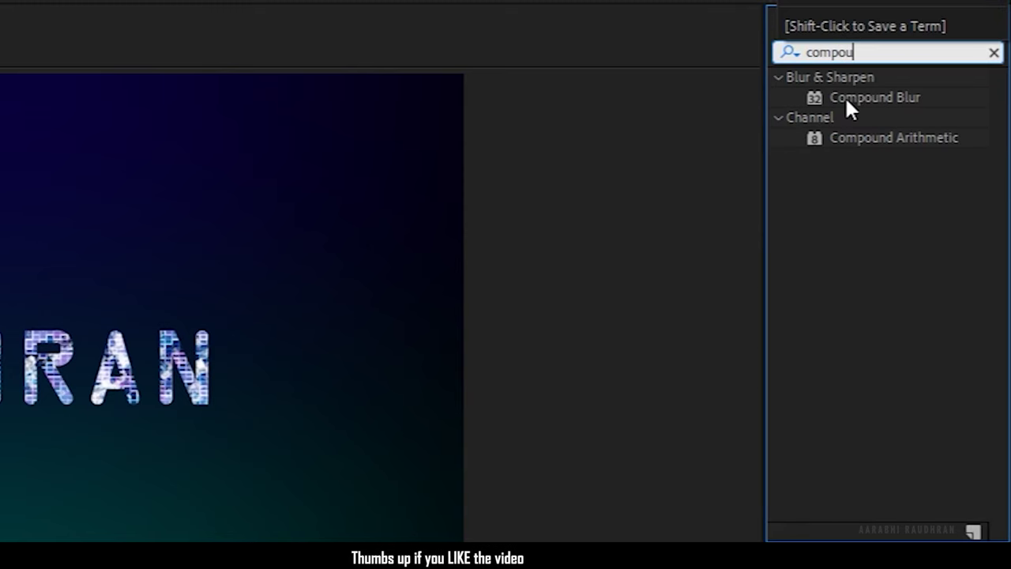
left_click_drag(846, 99, 96, 412)
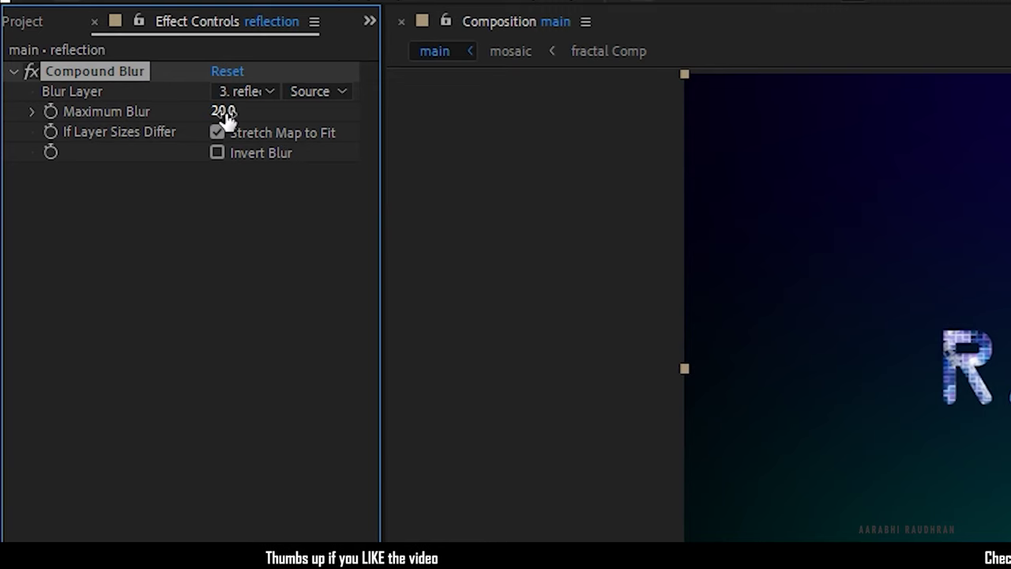
left_click(226, 113)
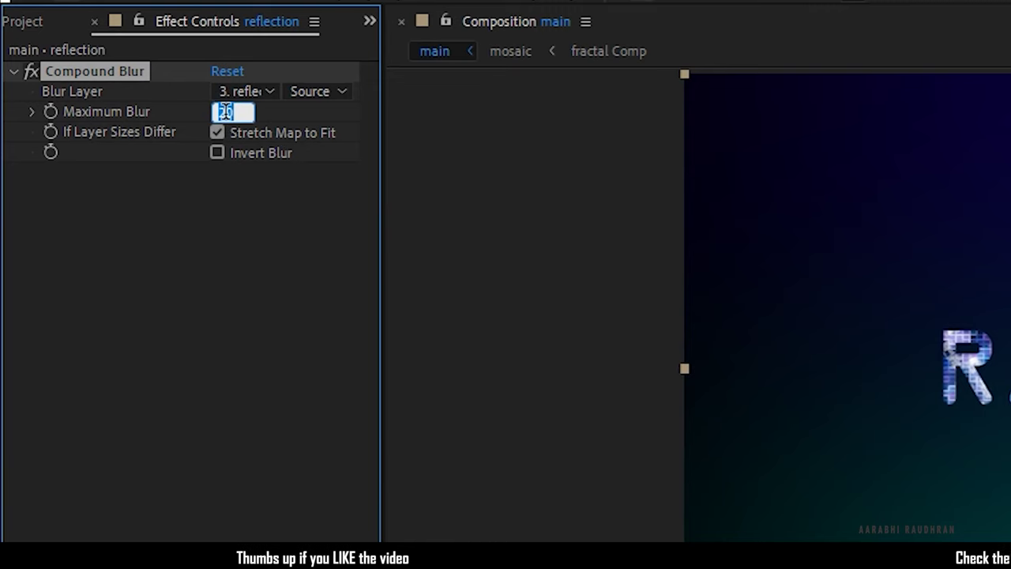
type("1000")
key("Return")
left_click(254, 93)
left_click(304, 178)
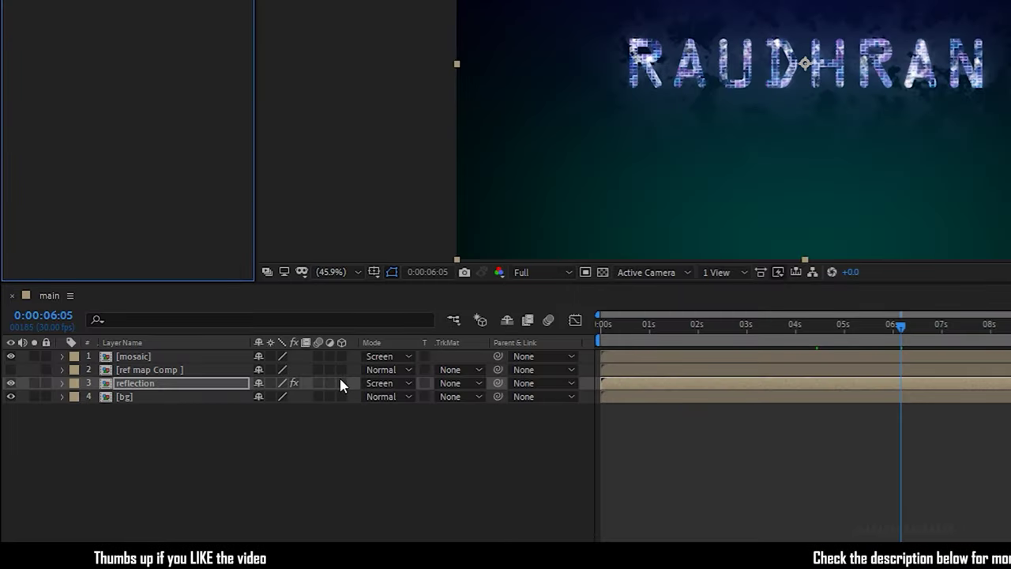
- Make the reflection layer 3D with an X Rotation of 110° and move it down beneath the title text
left_click(341, 383)
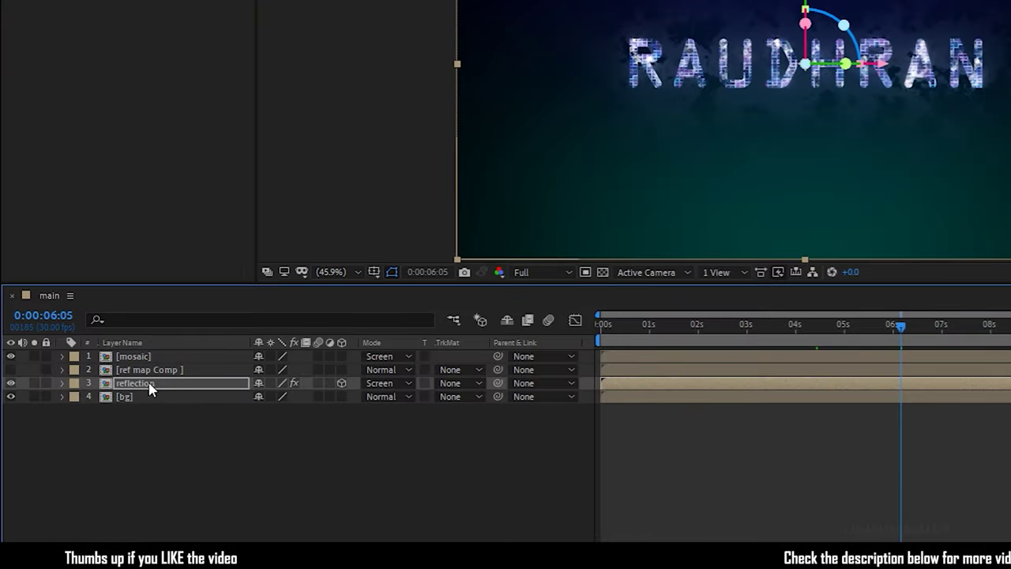
key("p")
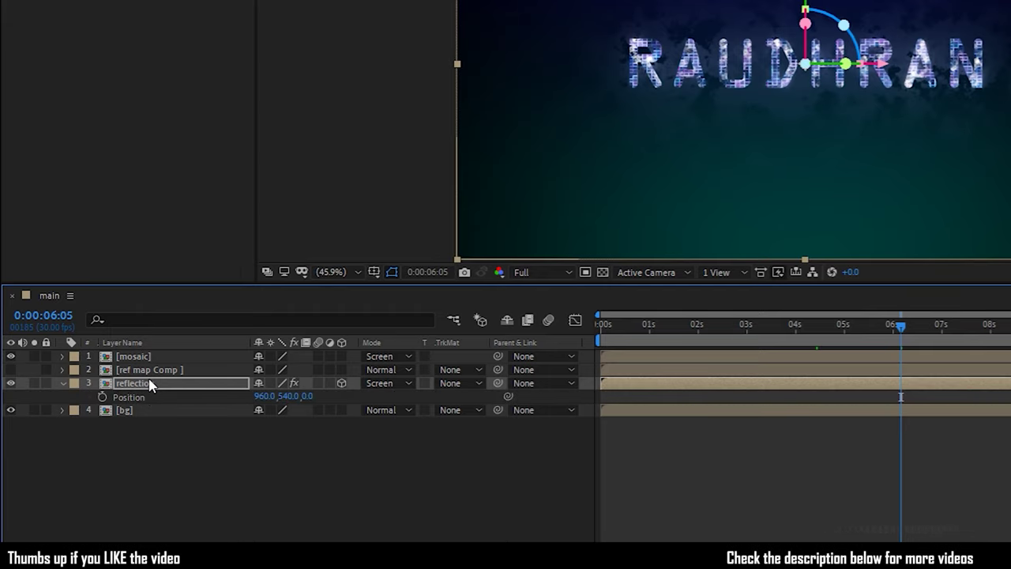
key("shift+r")
left_click(276, 424)
type("110")
key("Return")
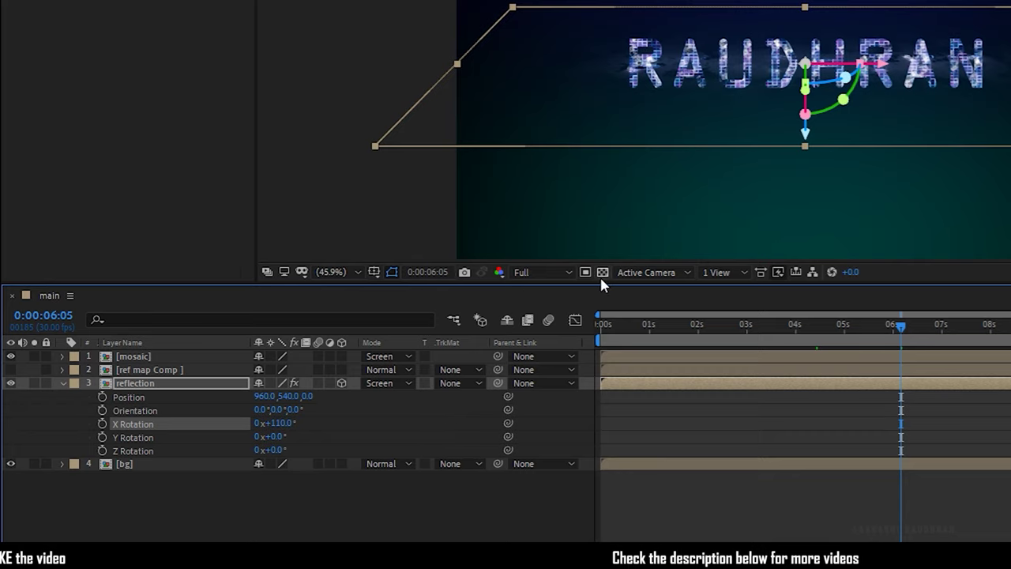
left_click_drag(286, 396, 446, 396)
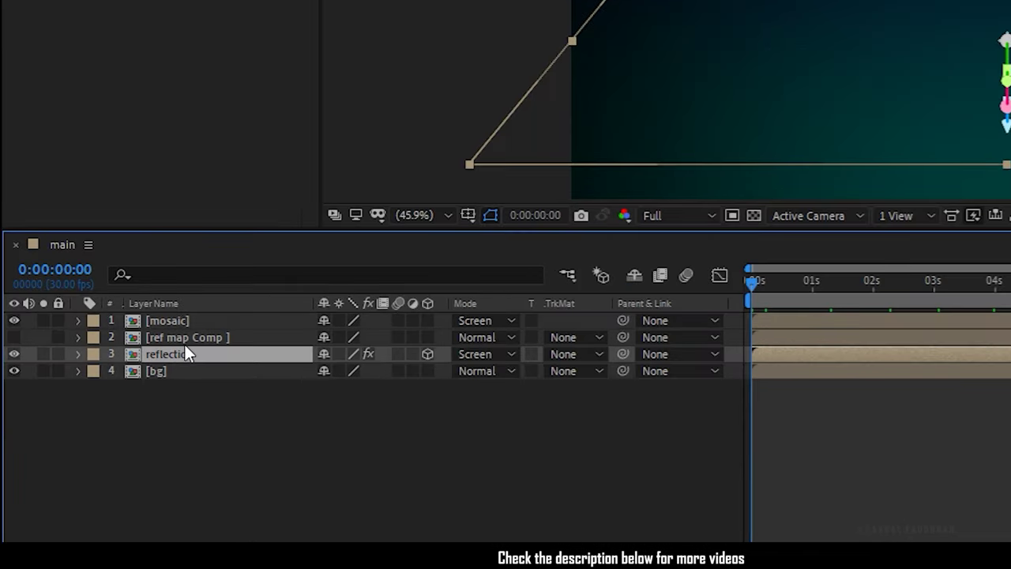
- Duplicate the reflection layer and remove Compound Blur from the copy
key("ctrl+d")
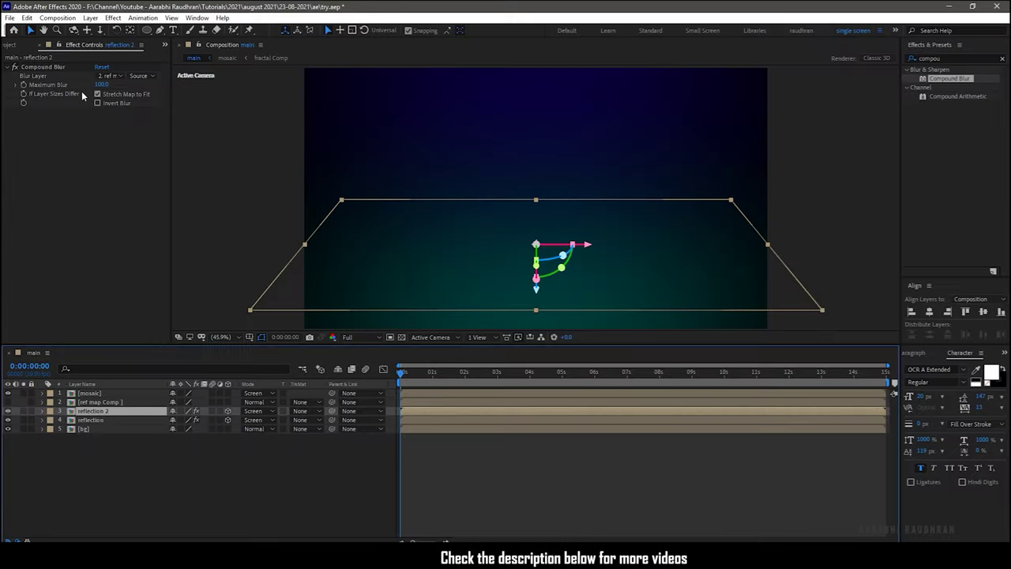
left_click(56, 66)
key("Delete")
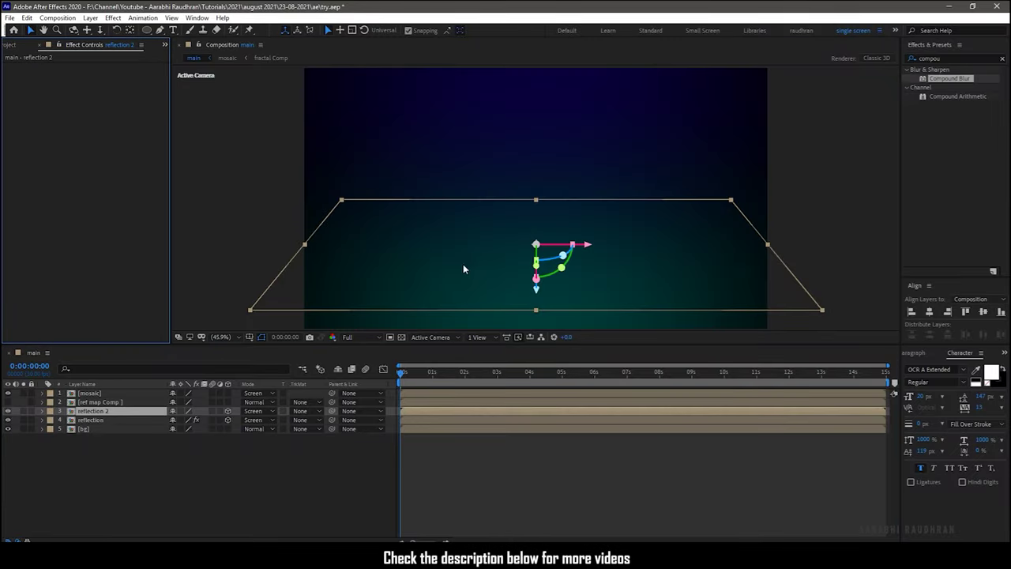
- Apply Directional Blur to the reflection 2 layer with Direction 90° and Blur Length 400
left_click(953, 58)
type("dire")
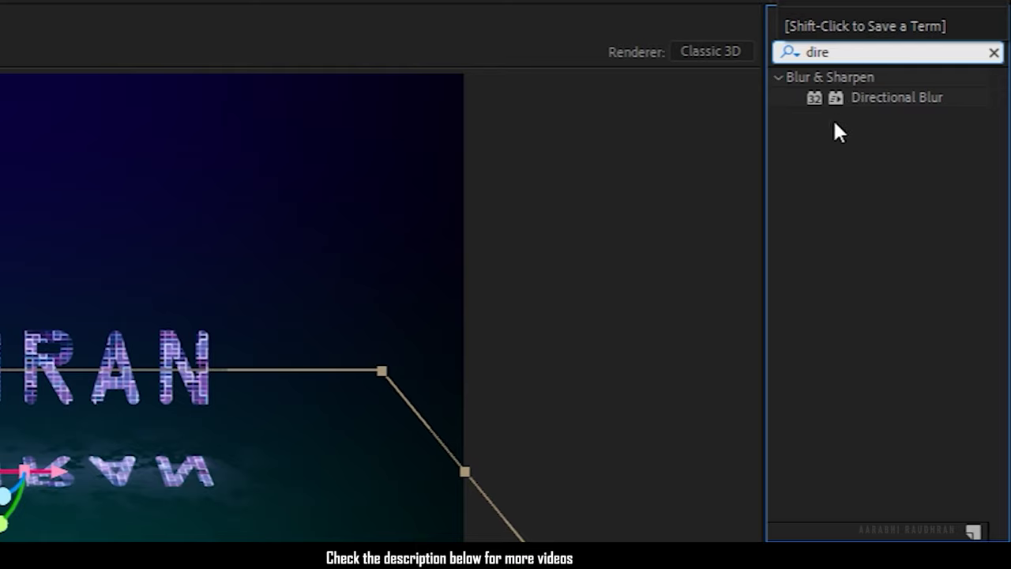
left_click_drag(878, 97, 82, 412)
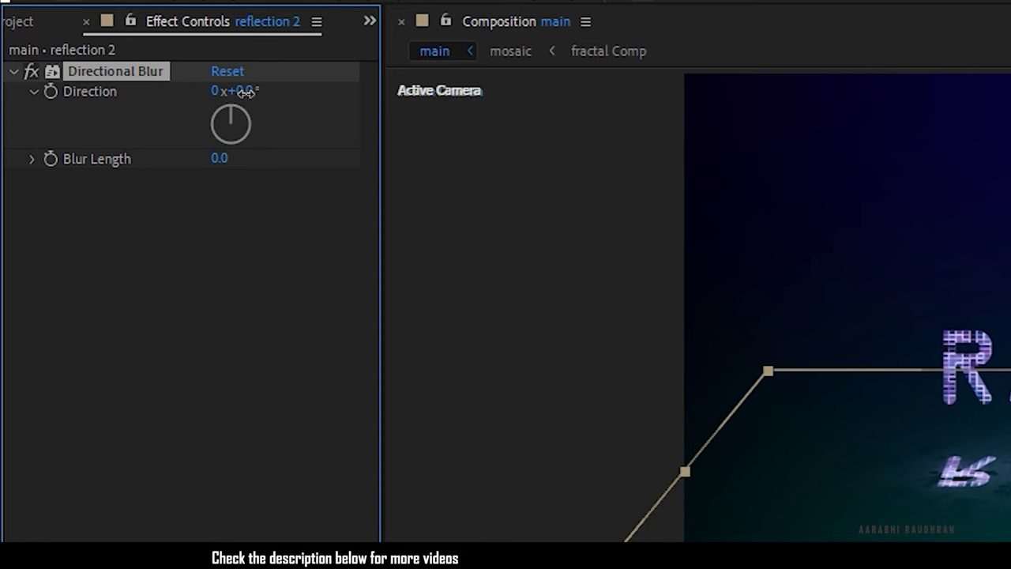
left_click(110, 76)
type("90")
key("Return")
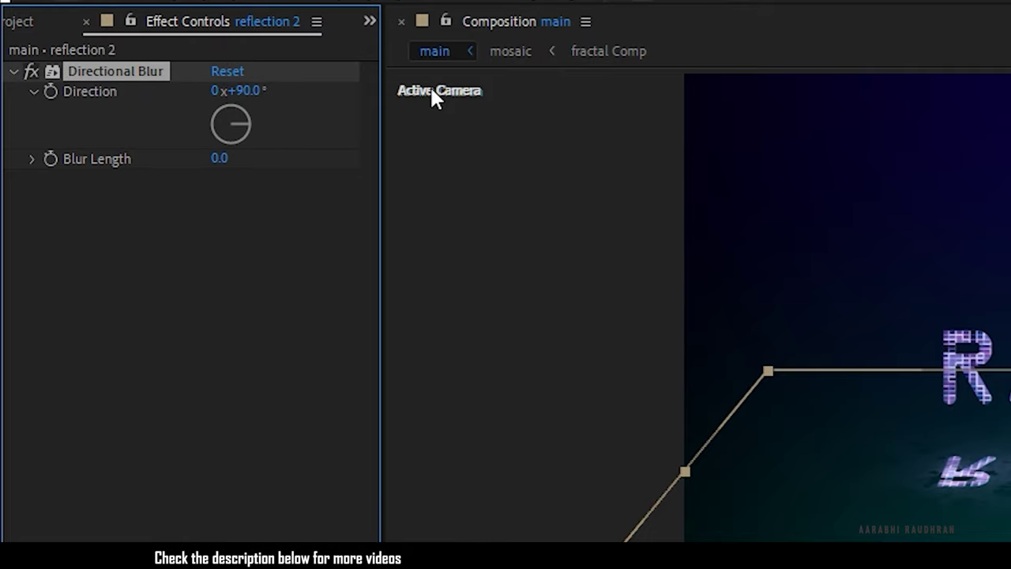
left_click(219, 158)
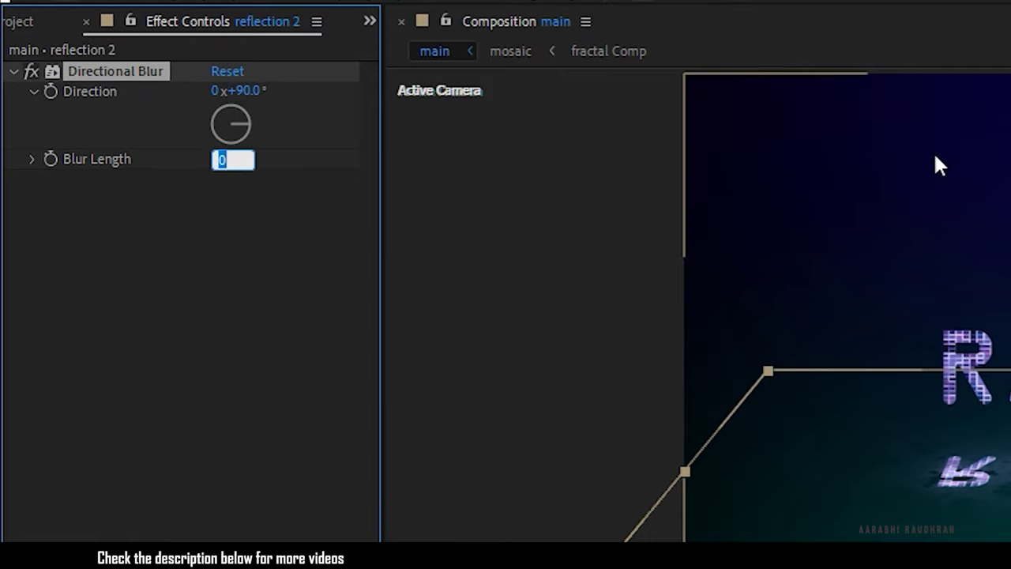
type("400")
key("Return")
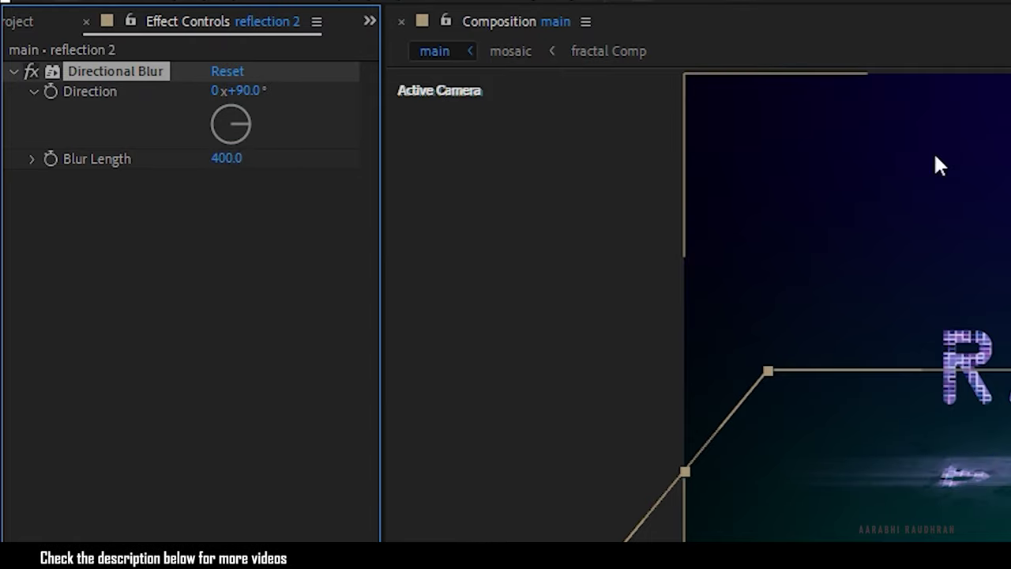
- Pre-compose the four layers above bg into a composition named "animation"
left_click(98, 421)
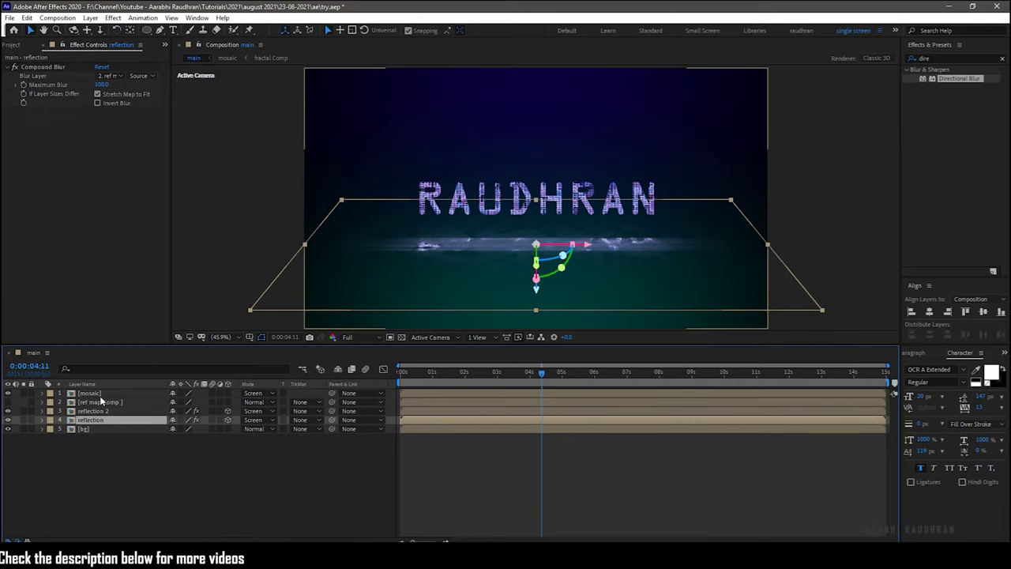
key("ctrl+a")
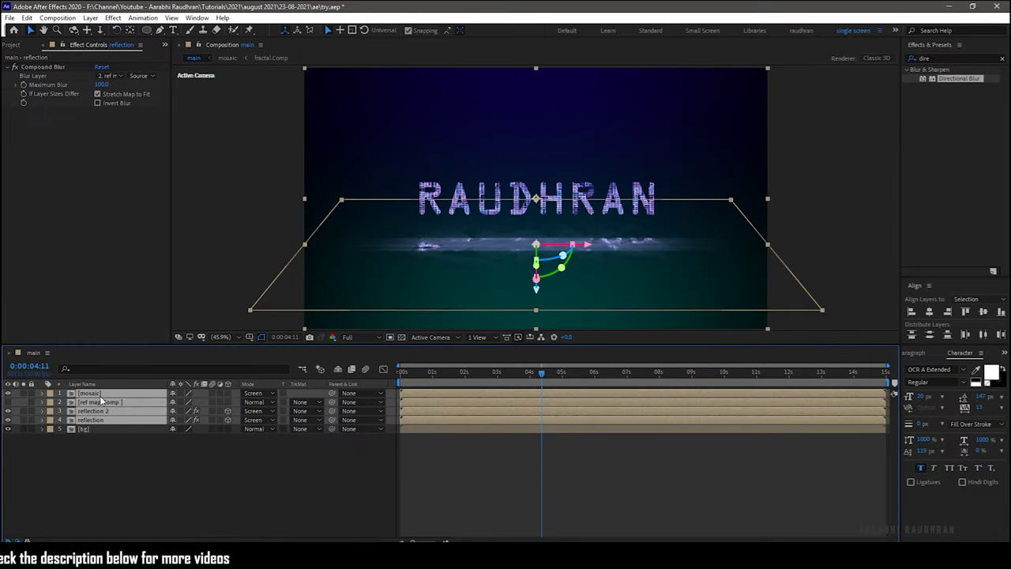
right_click(98, 407)
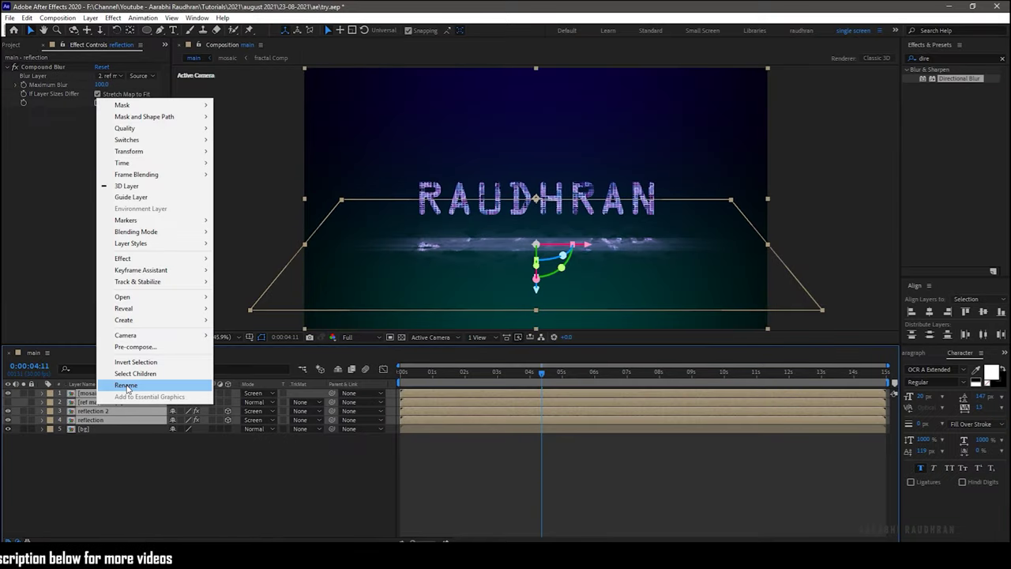
left_click(139, 347)
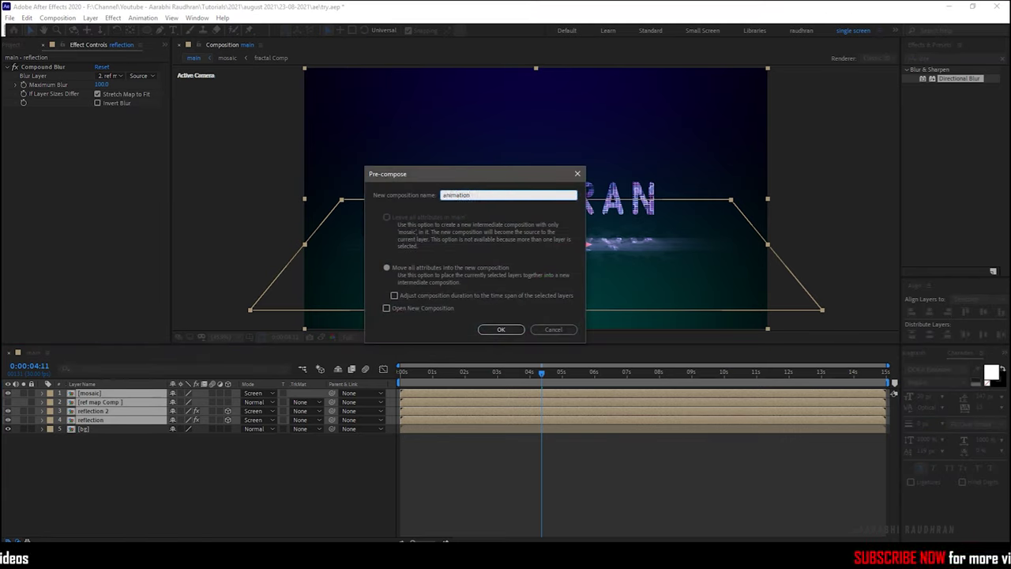
key("Return")
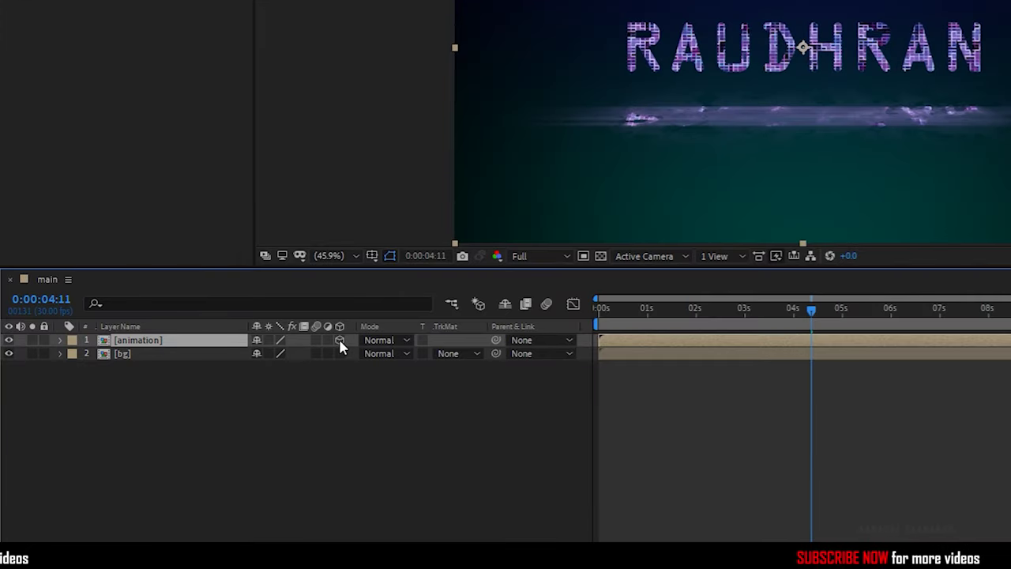
- Make the animation layer 3D and keyframe its Position Z from -2800 at 0:00:00:00 to 0 at 0:00:03:00
left_click(339, 340)
left_click(745, 317)
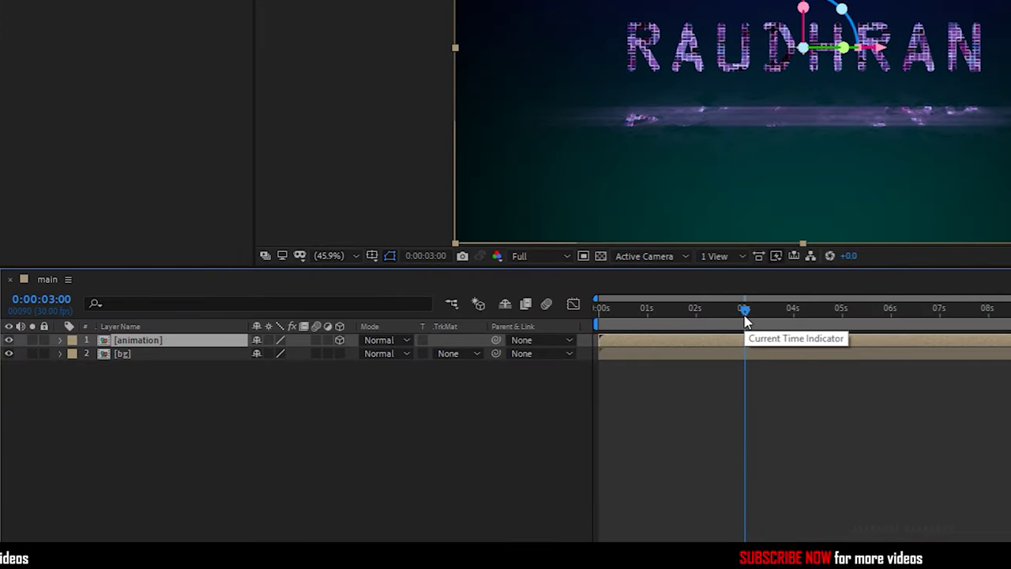
key("p")
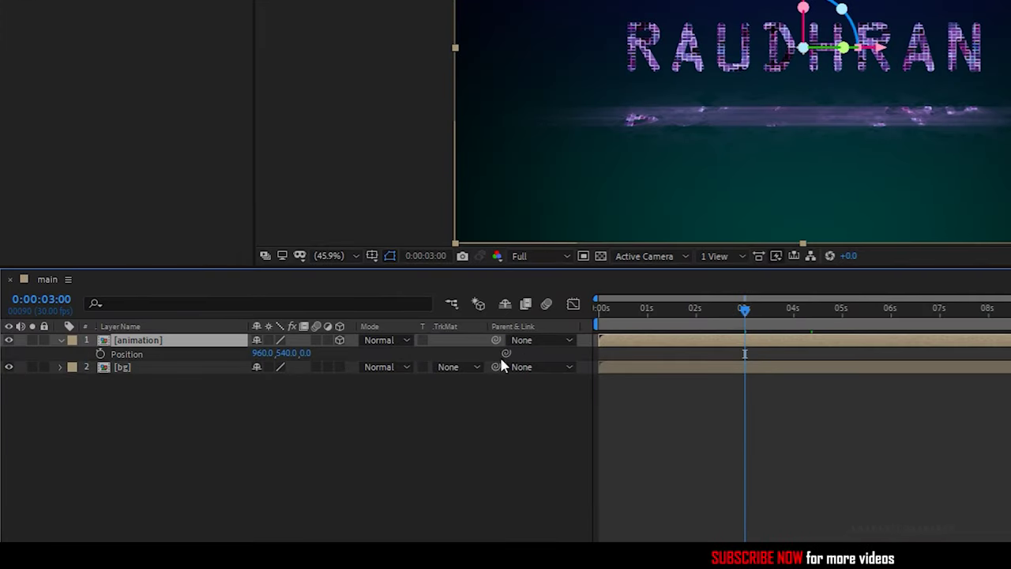
left_click(100, 354)
key("Home")
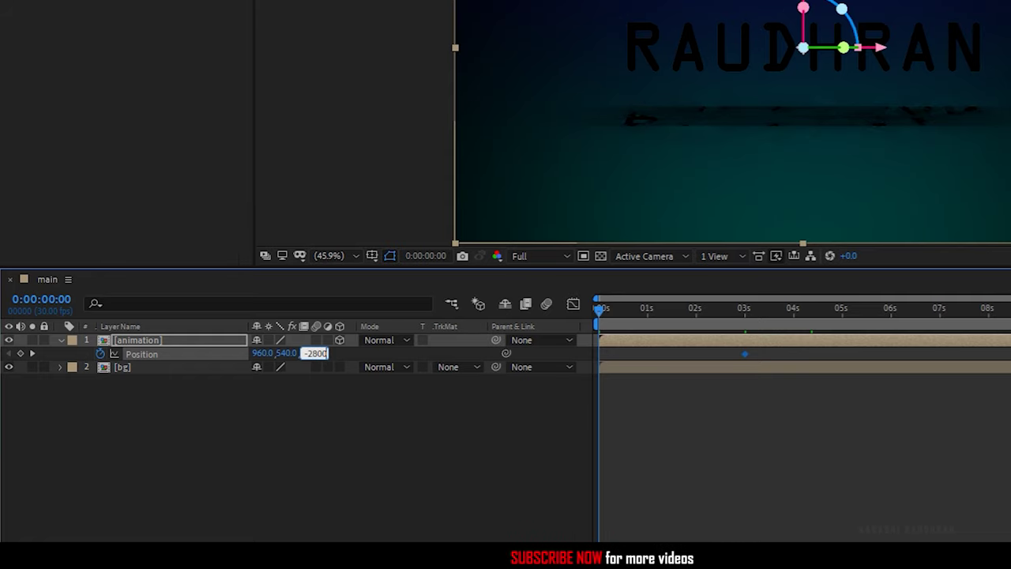
key("Return")
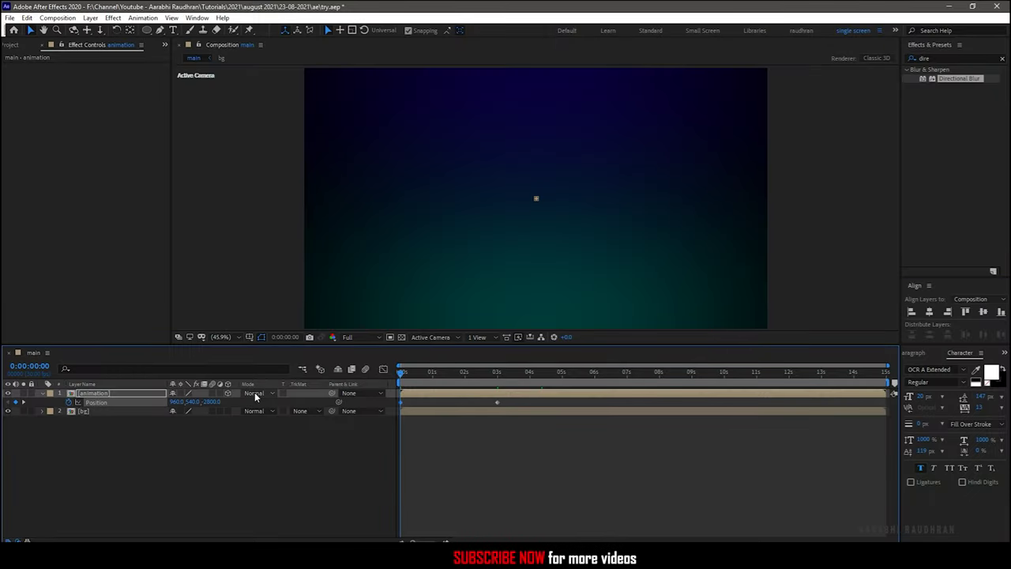
- Set the animation layer's blending mode to Screen
left_click(253, 393)
left_click(303, 221)
left_click(544, 498)
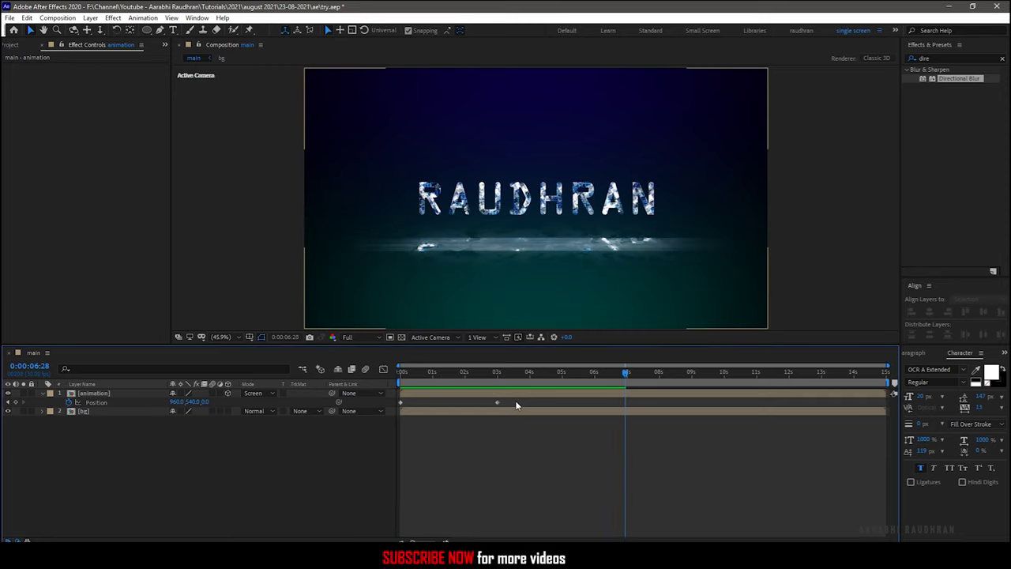
- Ease both Position keyframes and reshape the speed graph to peak sharply shortly before 2.5 seconds
left_click_drag(517, 399, 402, 412)
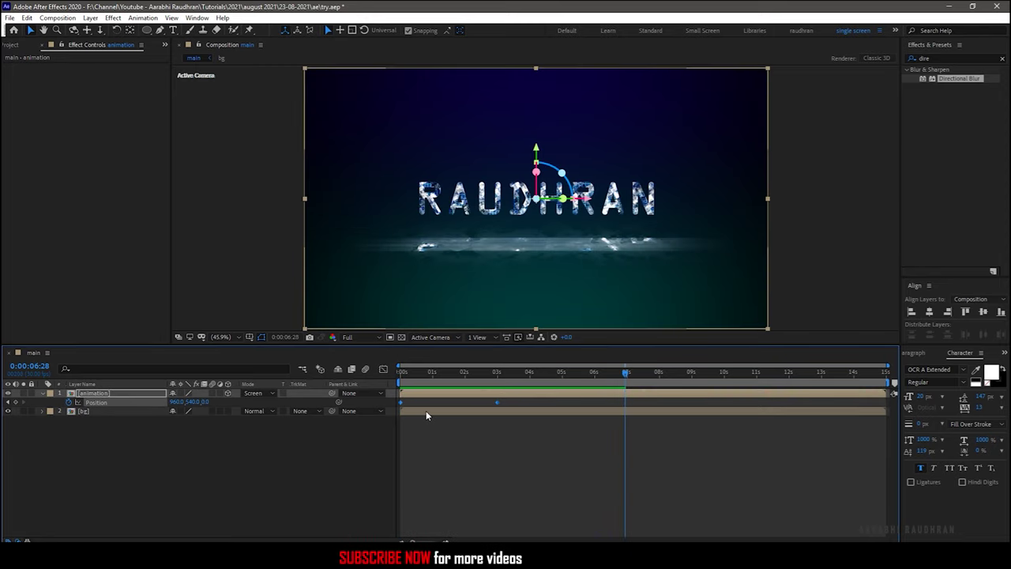
left_click(384, 370)
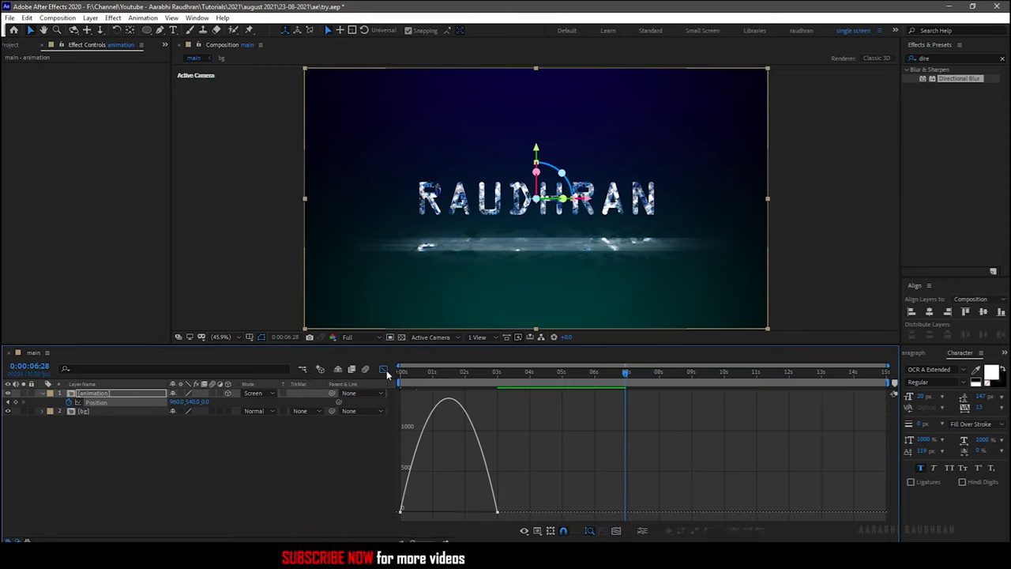
left_click_drag(482, 479, 528, 521)
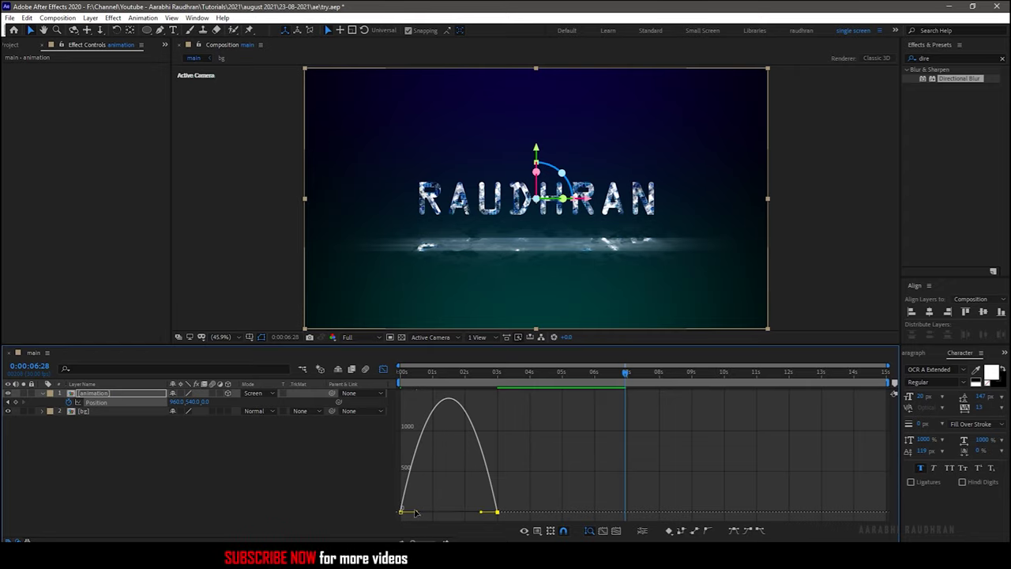
left_click_drag(417, 514, 449, 513)
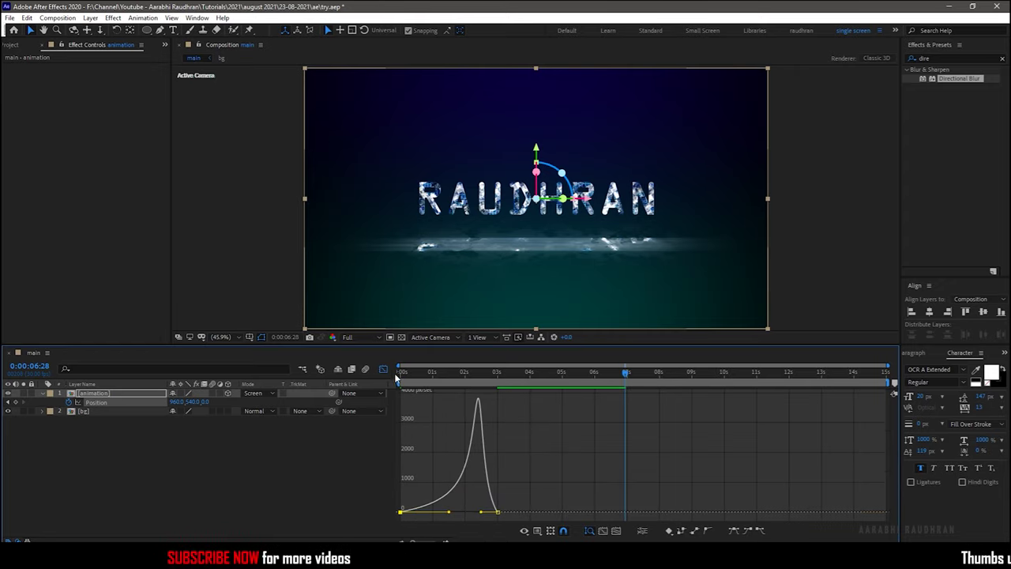
left_click(384, 370)
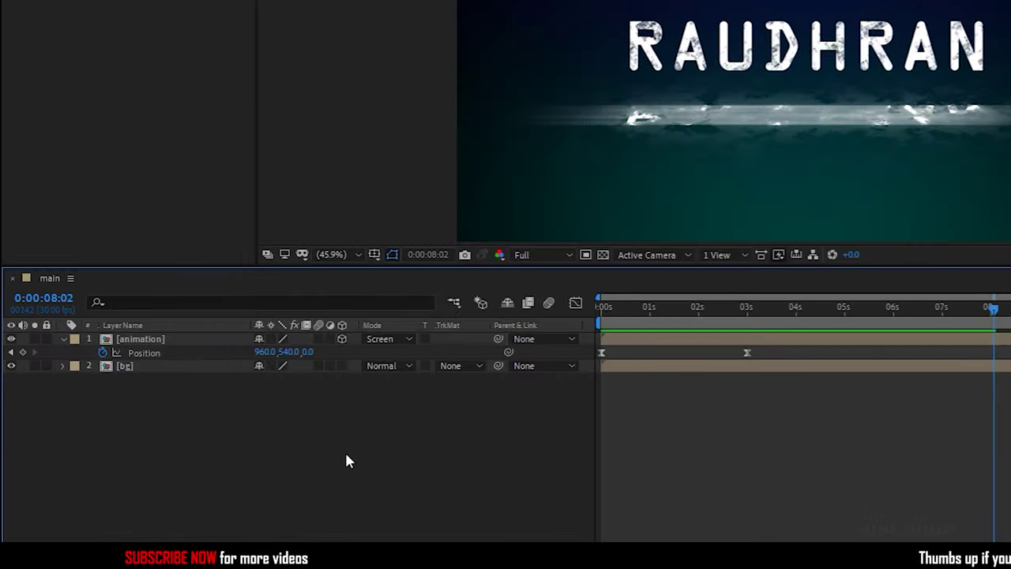
- Add an adjustment layer above the animation layer and name it "vertical blur"
right_click(230, 471)
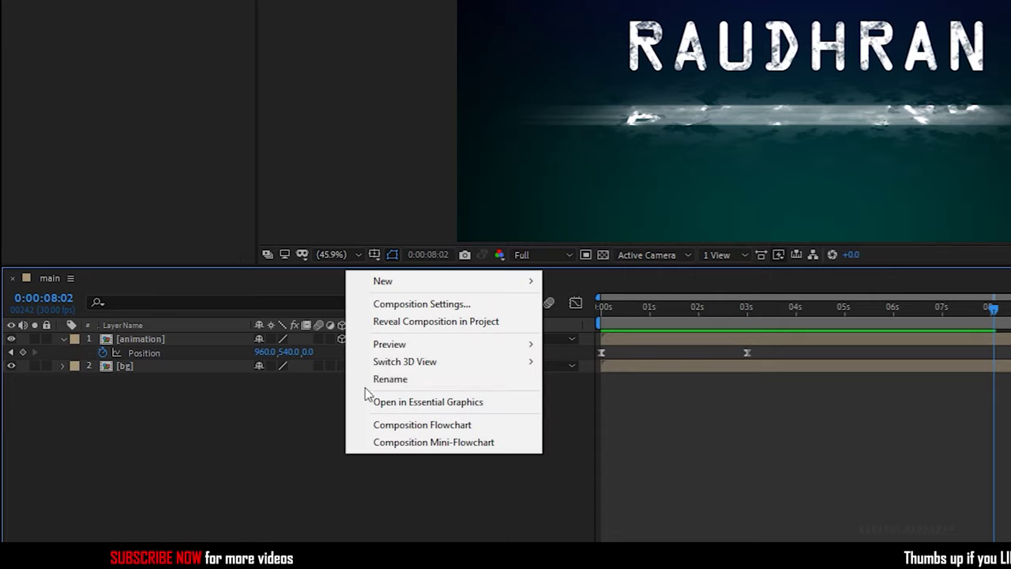
mouse_move(408, 281)
left_click(585, 409)
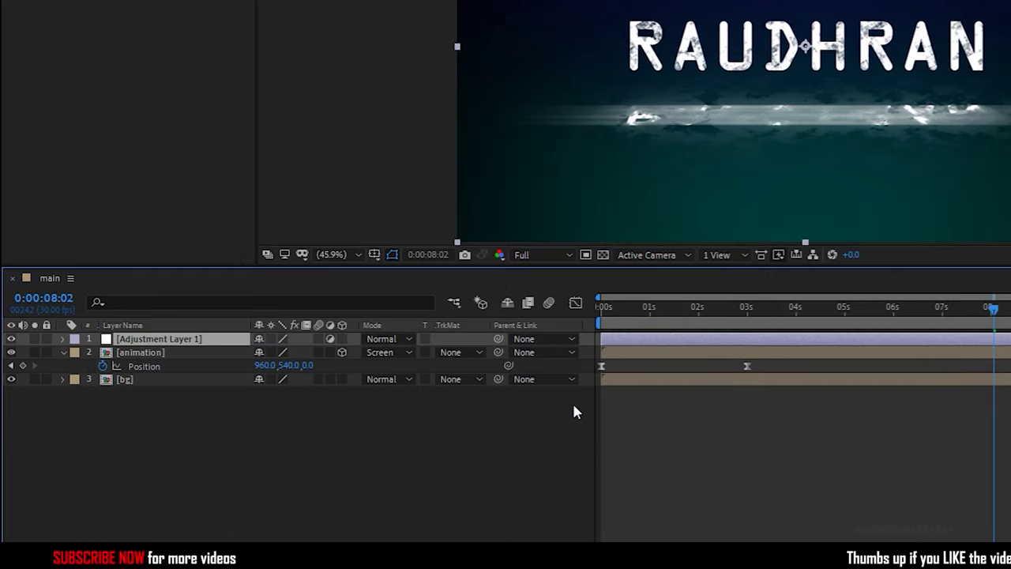
key("Return")
type("vet")
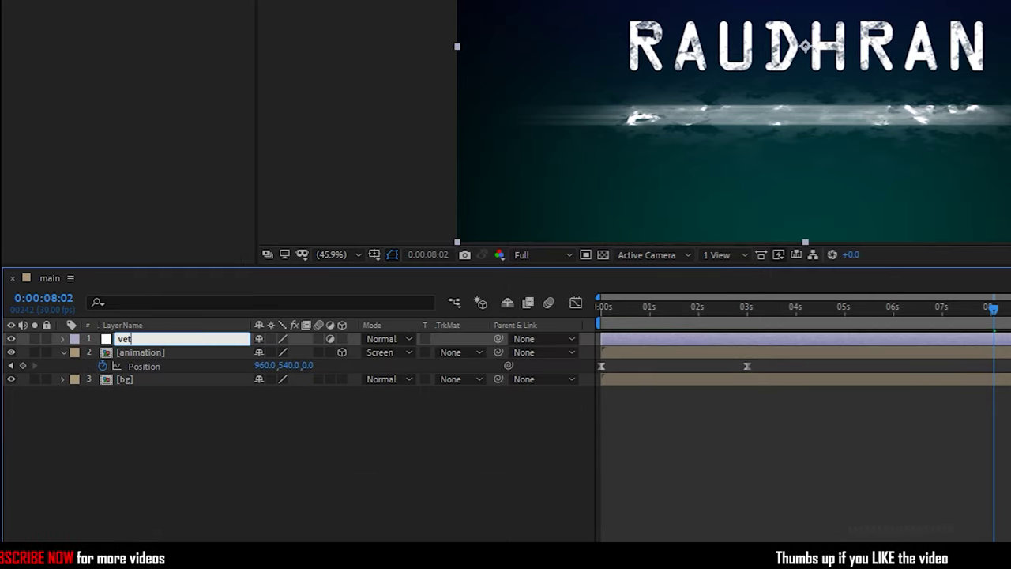
key("BackSpace")
type("rt")
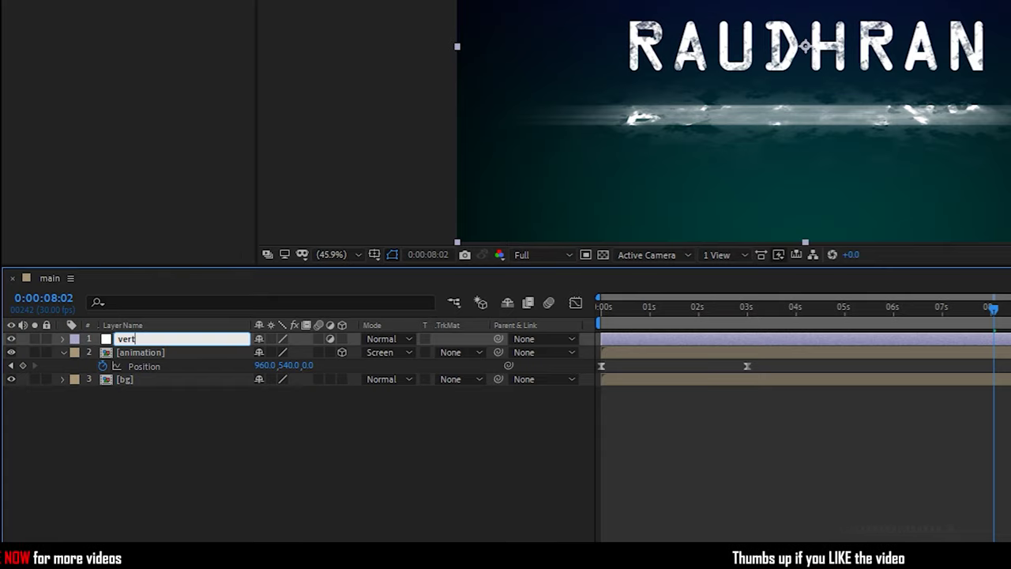
type("ical blur")
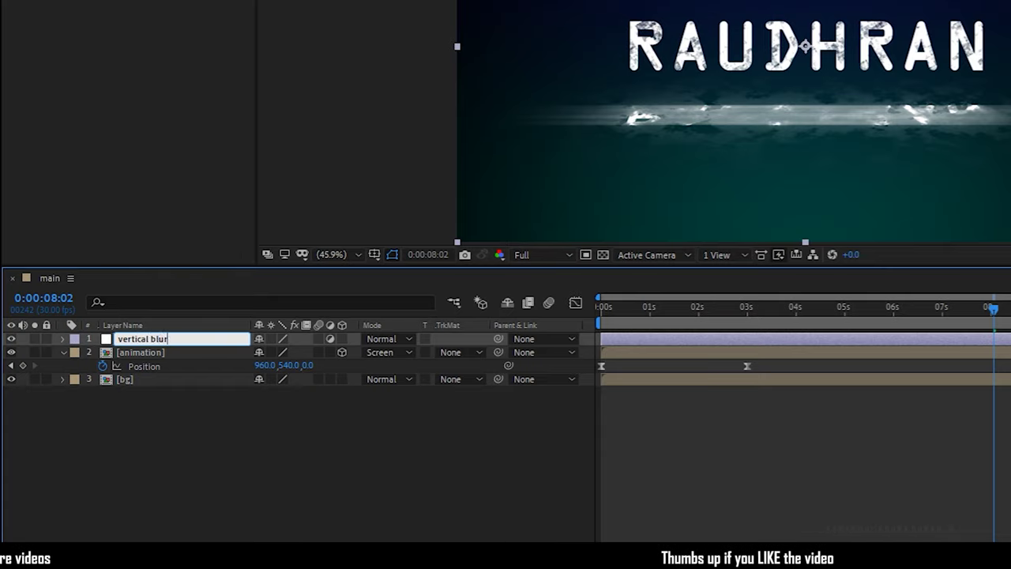
key("Return")
- Apply the Glow effect to the vertical blur layer with Glow Threshold 80% and Glow Radius 200
left_click(919, 48)
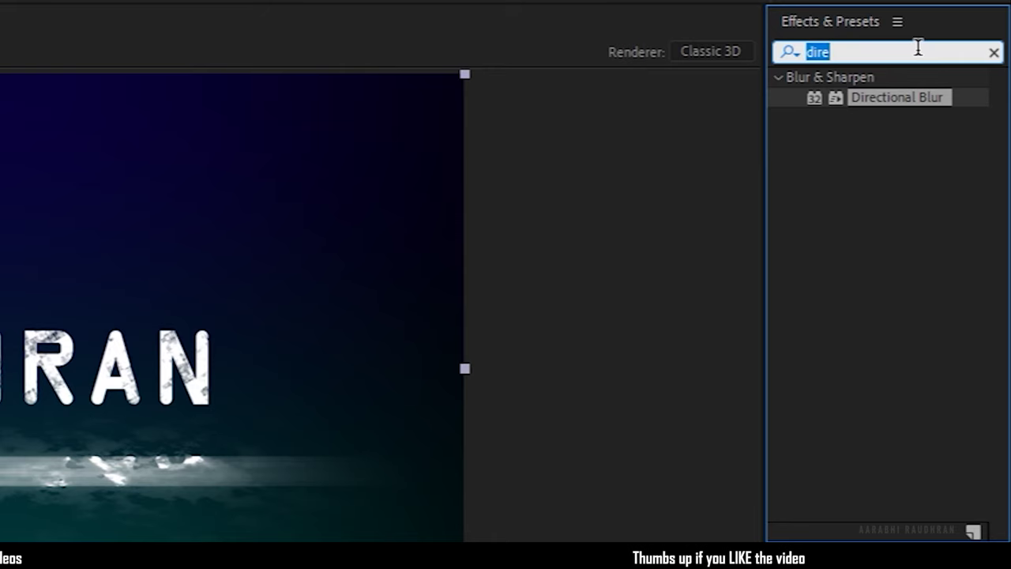
type("glow")
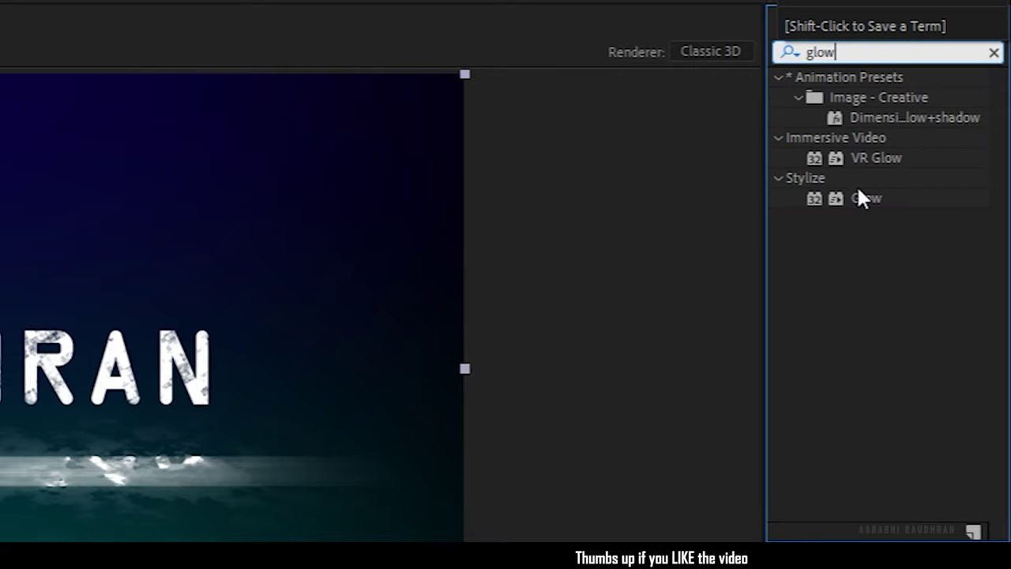
left_click_drag(862, 196, 86, 395)
left_click(101, 84)
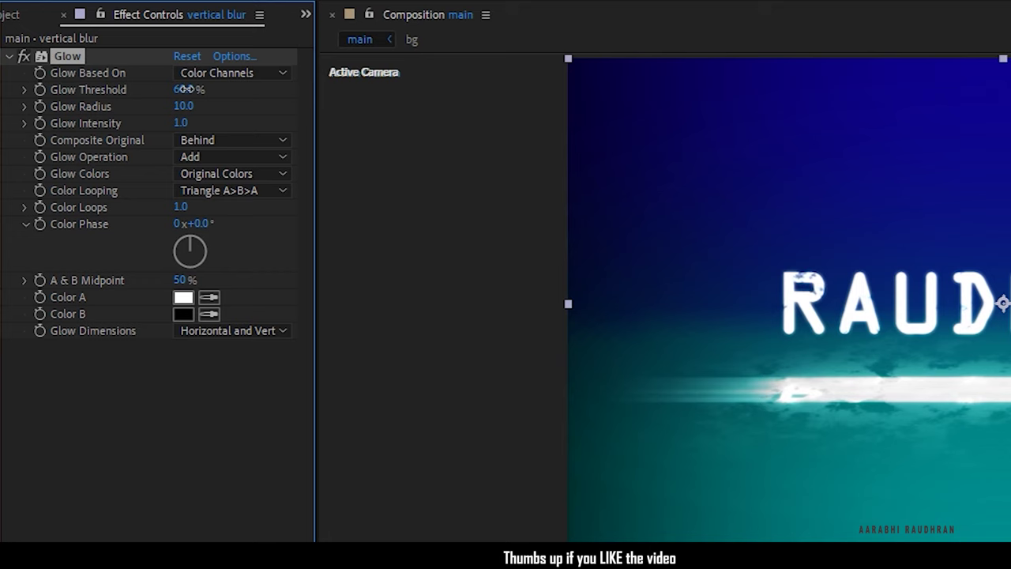
type("80")
key("Return")
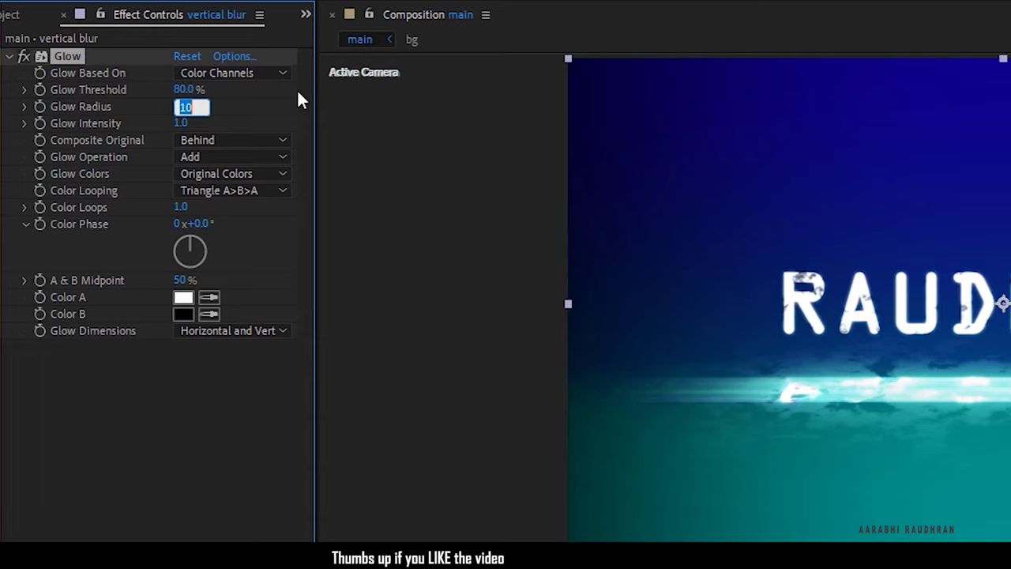
type("200")
key("Return")
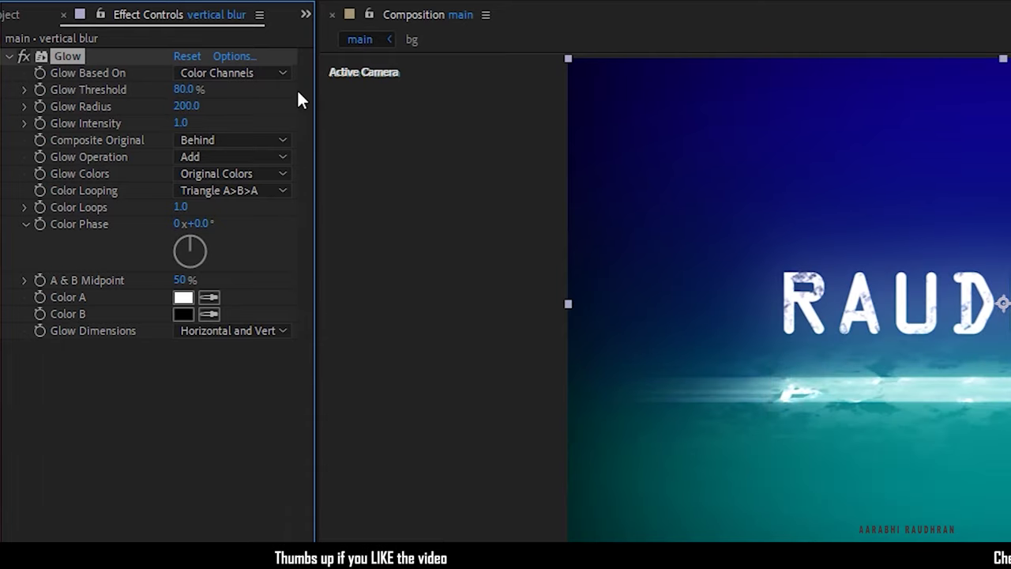
- Set the vertical blur layer's Glow Intensity to 2 and its Glow Dimensions to Vertical
left_click(182, 124)
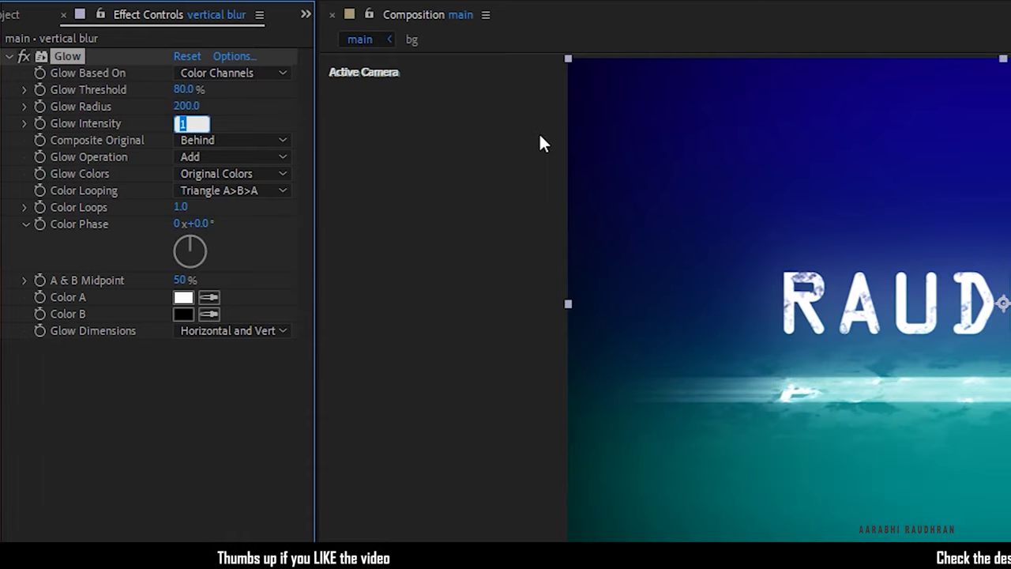
type("2")
key("Return")
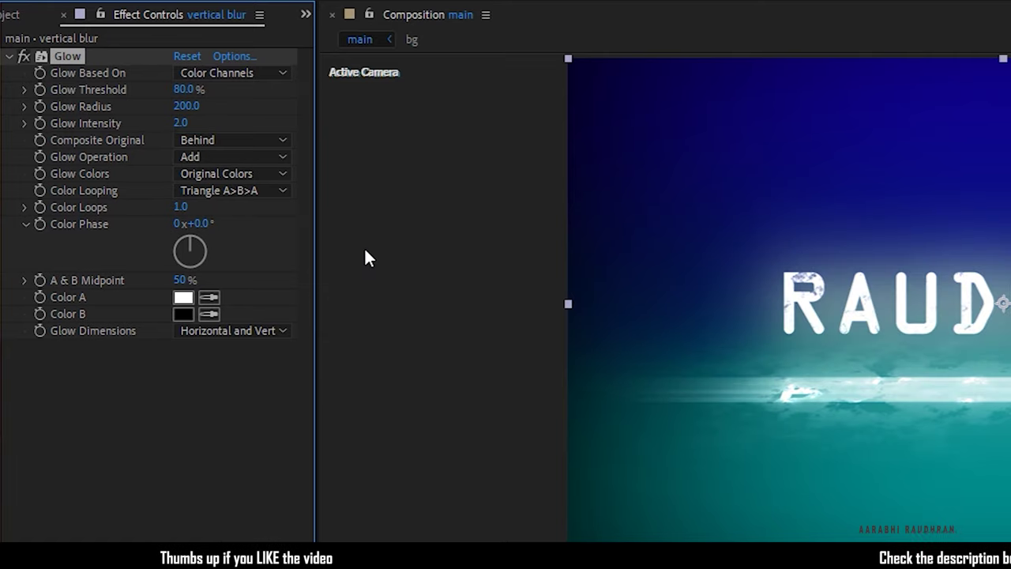
left_click(196, 329)
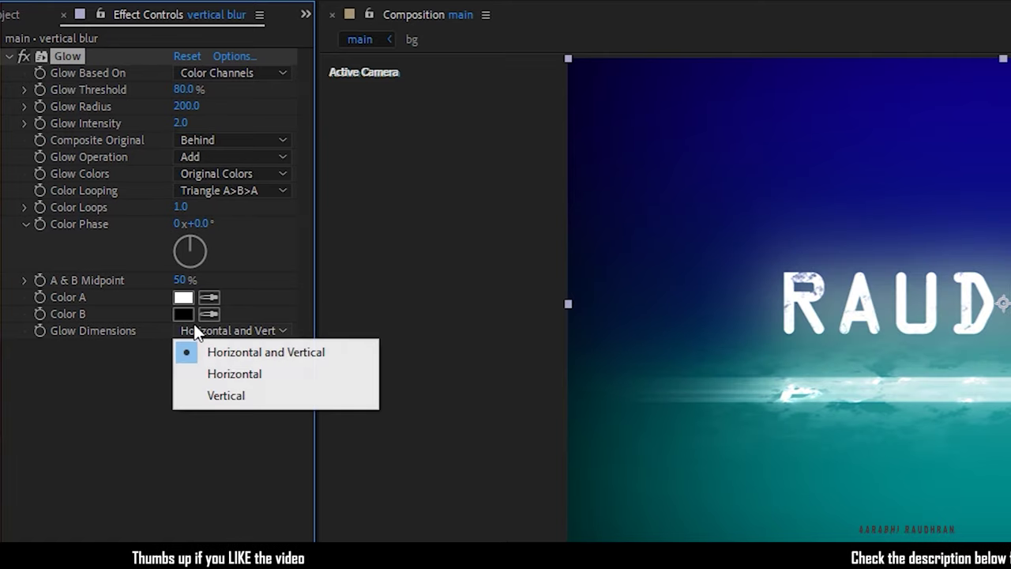
left_click(222, 397)
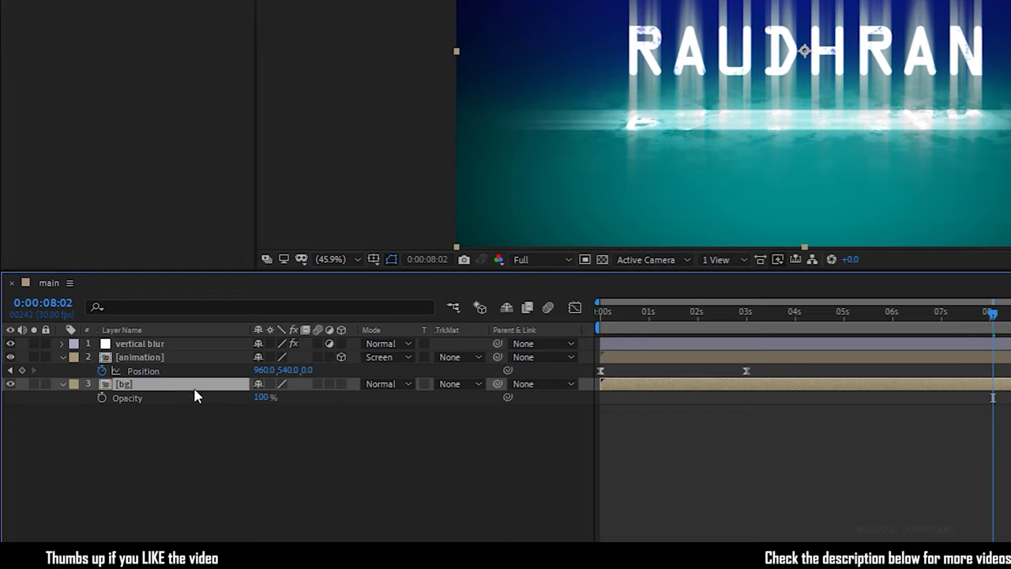
- Lower the Opacity of the bg layer and of the vertical blur layer to 50% each
left_click(260, 398)
type("50")
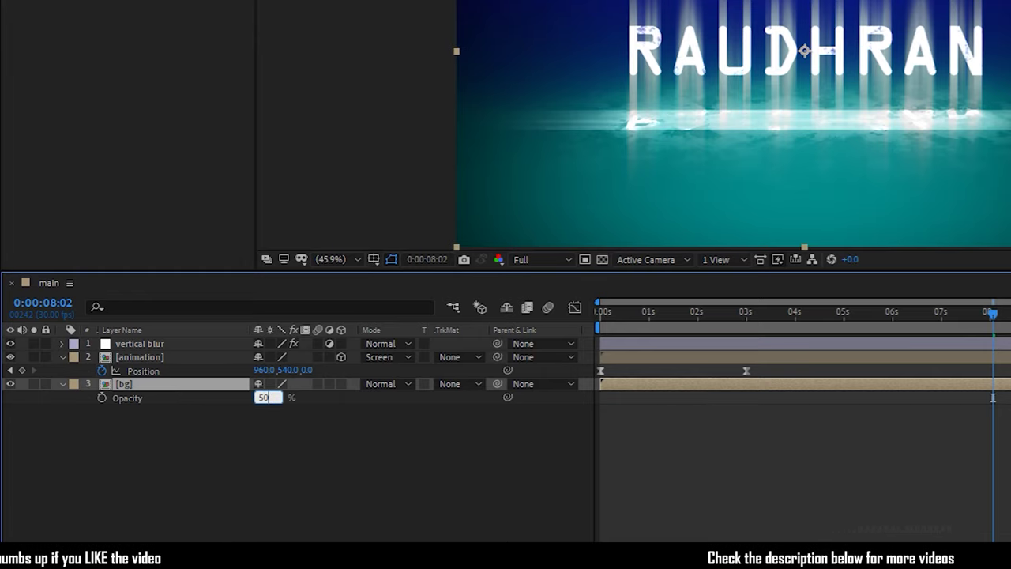
key("Return")
left_click(158, 345)
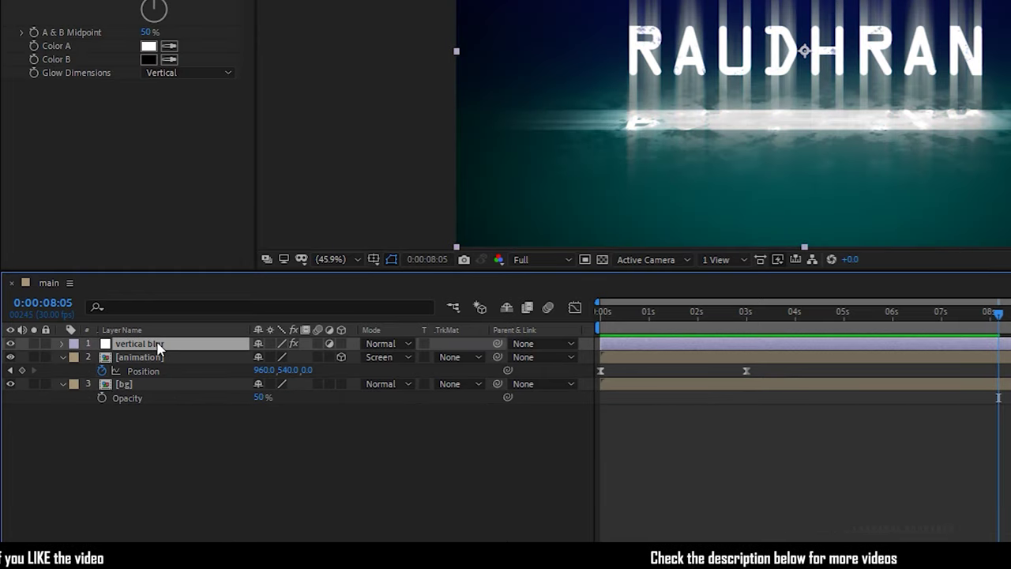
key("t")
left_click(263, 357)
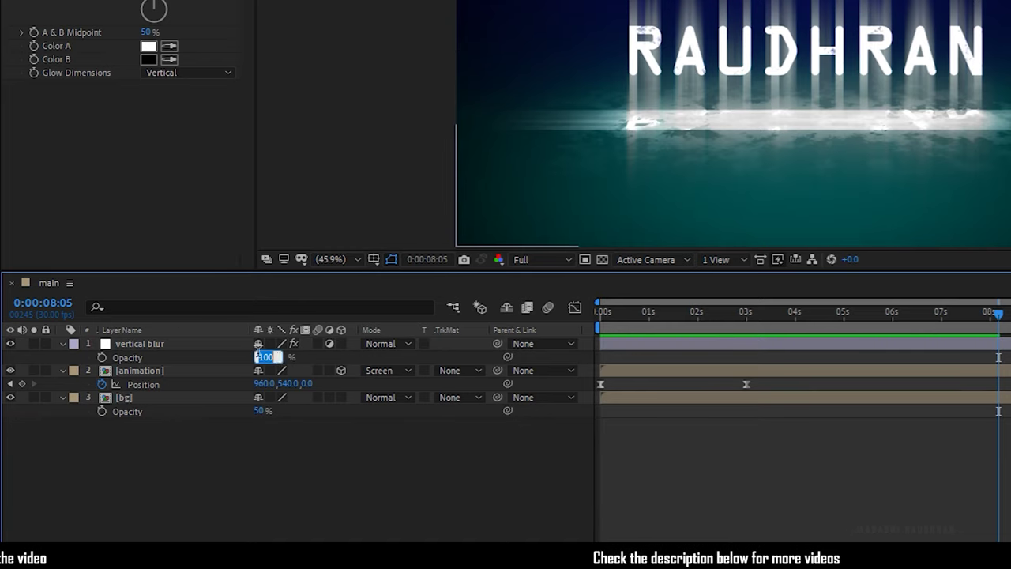
type("50")
key("Return")
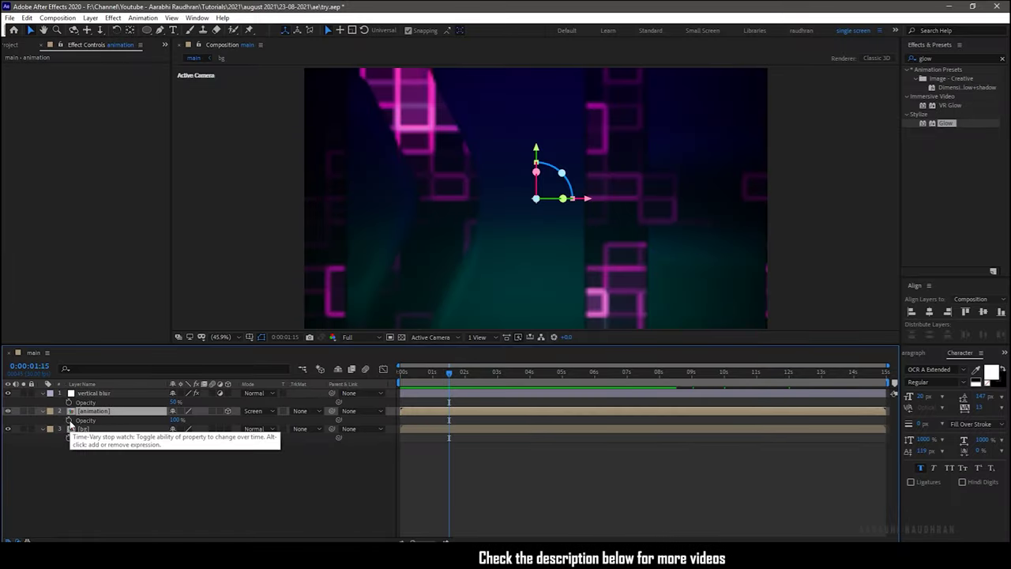
- Start an Opacity flicker on the animation layer at 0:00:01:15, alternating keyframes of 100% and 0% every couple of frames
left_click(69, 421)
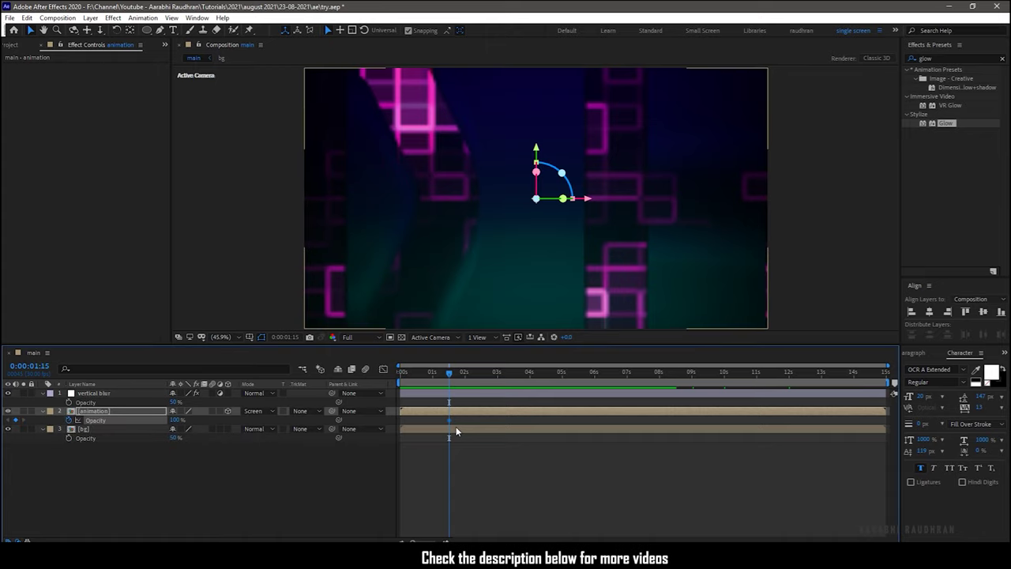
key("Page_Down")
key("Page_Down")
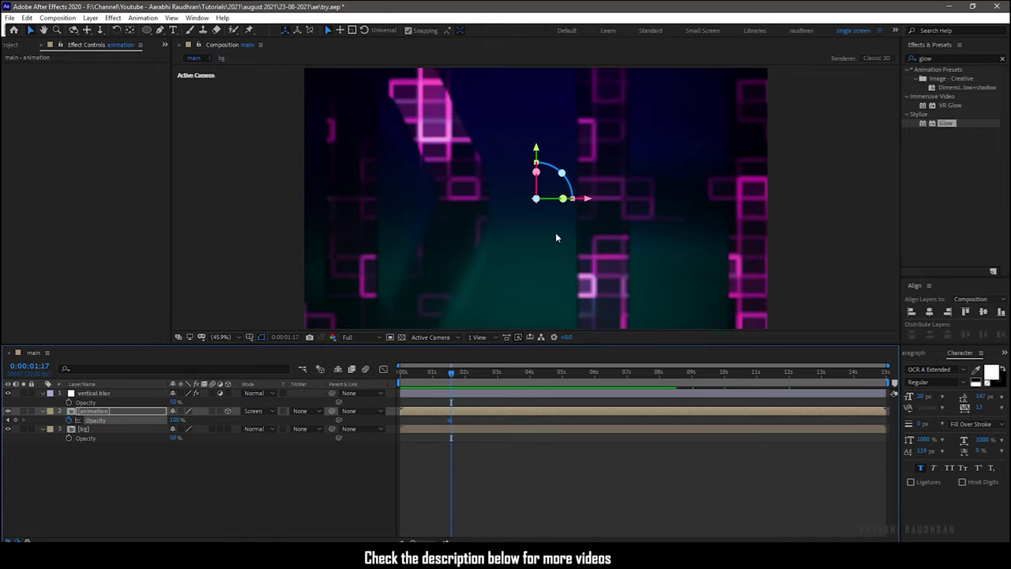
mouse_move(175, 420)
left_mouse_down()
mouse_move(113, 431)
mouse_move(181, 436)
left_mouse_up()
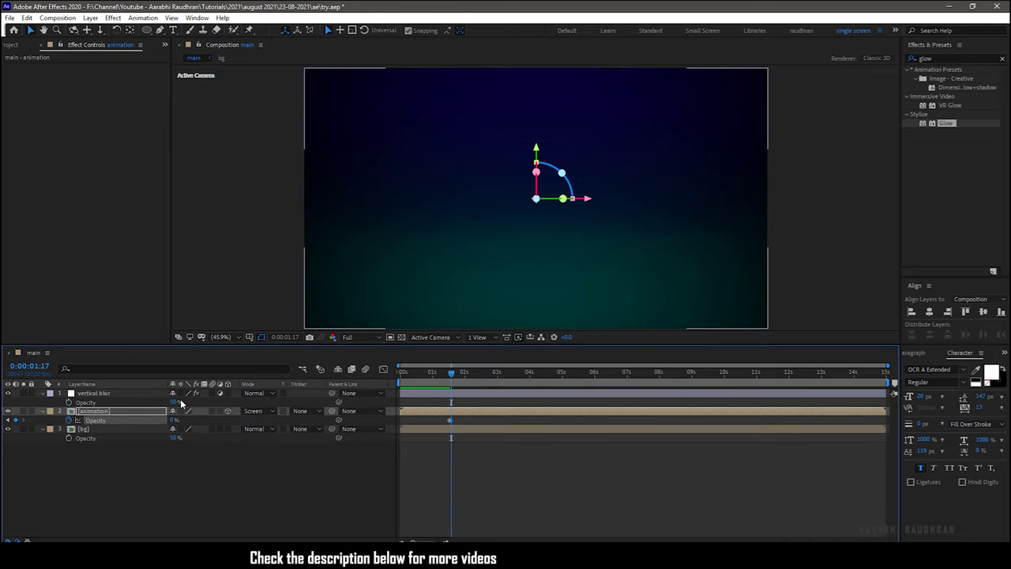
key("Page_Down")
key("Page_Down")
left_click_drag(171, 422, 284, 417)
key("Page_Down")
key("Page_Down")
key("Page_Down")
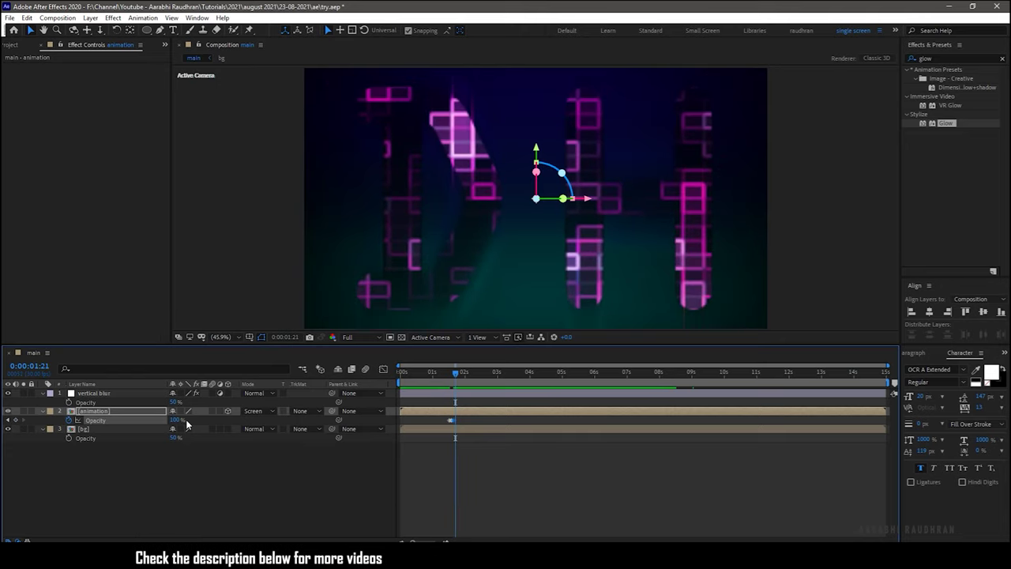
left_click_drag(174, 422, 304, 417)
- Extend the animation layer's Opacity flicker and build a second burst of alternating keyframes beginning at about 0:00:02:09
key("Page_Down")
key("Page_Down")
key("Page_Down")
key("Page_Down")
key("Page_Down")
key("Page_Down")
key("Page_Down")
key("Page_Down")
key("Page_Down")
key("Page_Down")
key("Page_Down")
key("Page_Down")
key("Page_Down")
key("Page_Down")
key("Page_Down")
key("Page_Down")
key("Page_Down")
left_click_drag(176, 422, 105, 425)
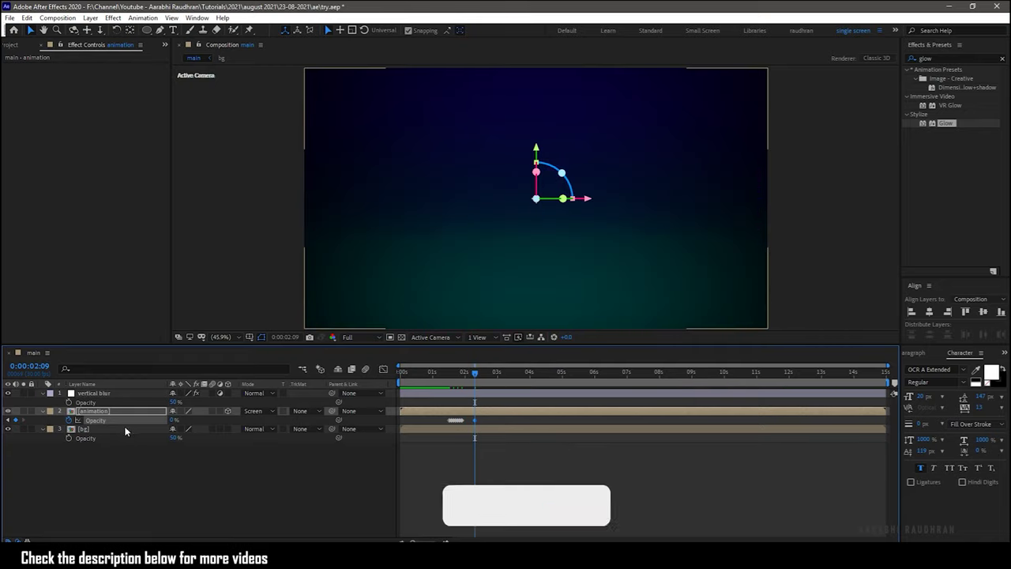
key("Page_Down")
key("Page_Down")
left_click_drag(174, 424, 95, 425)
key("Page_Down")
key("Page_Down")
left_click_drag(174, 422, 95, 425)
key("Page_Down")
key("Page_Down")
- Copy the flicker keyframes to about 6.6 seconds and end both the original and the copied sequence at 100% Opacity
left_click_drag(441, 417, 488, 429)
key("ctrl+c")
left_click(614, 379)
key("ctrl+v")
left_click(486, 380)
key("Page_Up")
left_click_drag(177, 421, 304, 417)
left_click(649, 380)
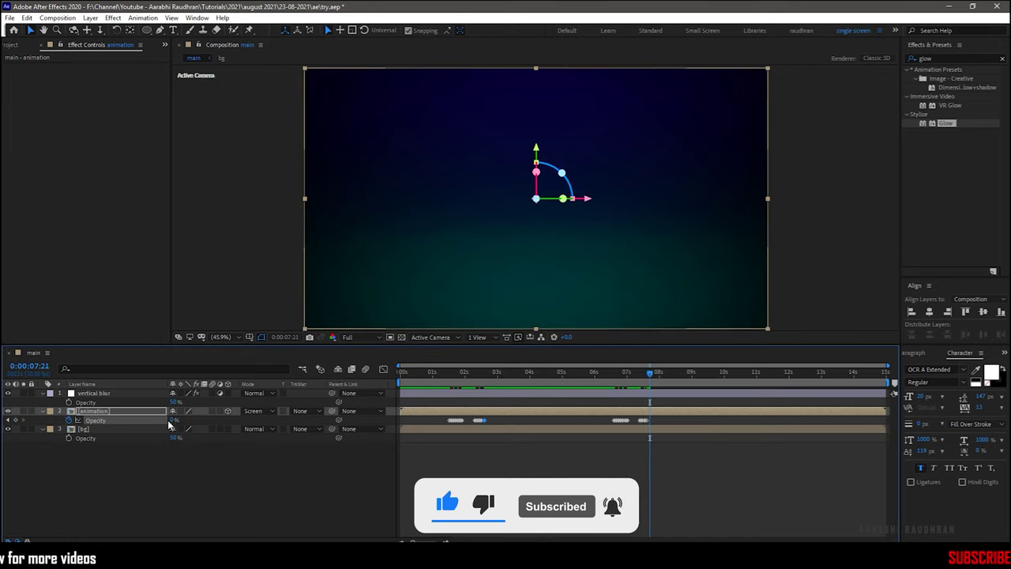
left_click_drag(173, 421, 299, 427)
- Paste another copy of the flicker keyframes onto the animation layer's Opacity at about 12 seconds
left_click_drag(661, 417, 578, 435)
key("ctrl+c")
left_click(790, 377)
key("ctrl+v")
left_click(839, 377)
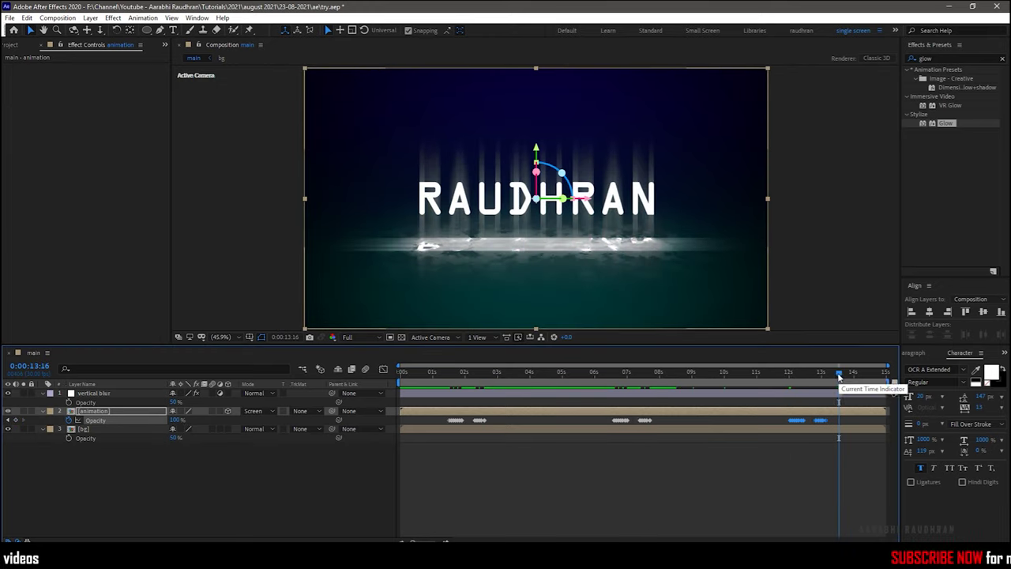
- Preview the composition and move the last group of Opacity flicker keyframes to start at 0:00:09:13
key("Home")
left_click(594, 474)
key("space")
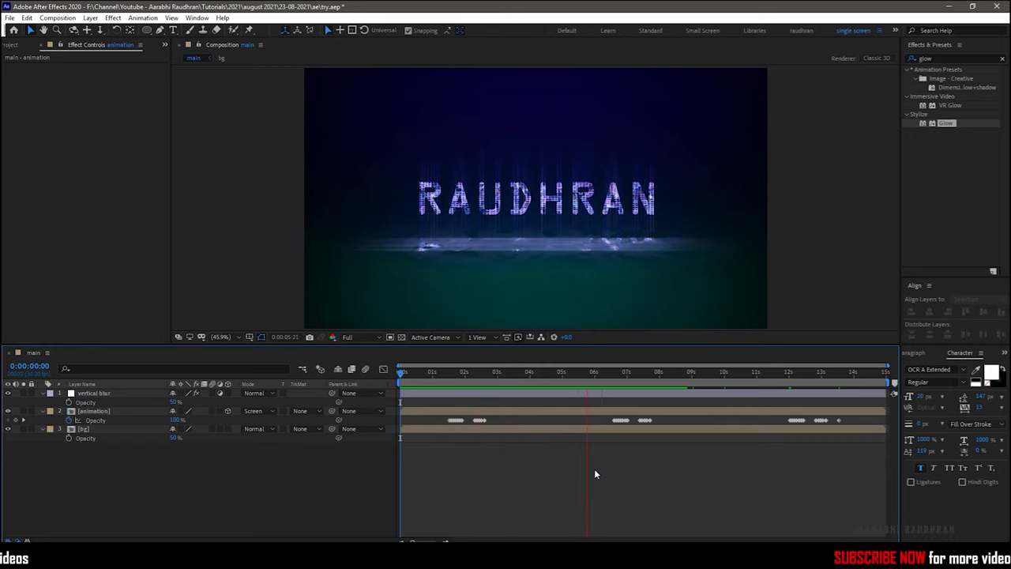
key("space")
left_click_drag(854, 416, 706, 420)
- Play back the main composition to check the flicker timing, including a run from the start
key("space")
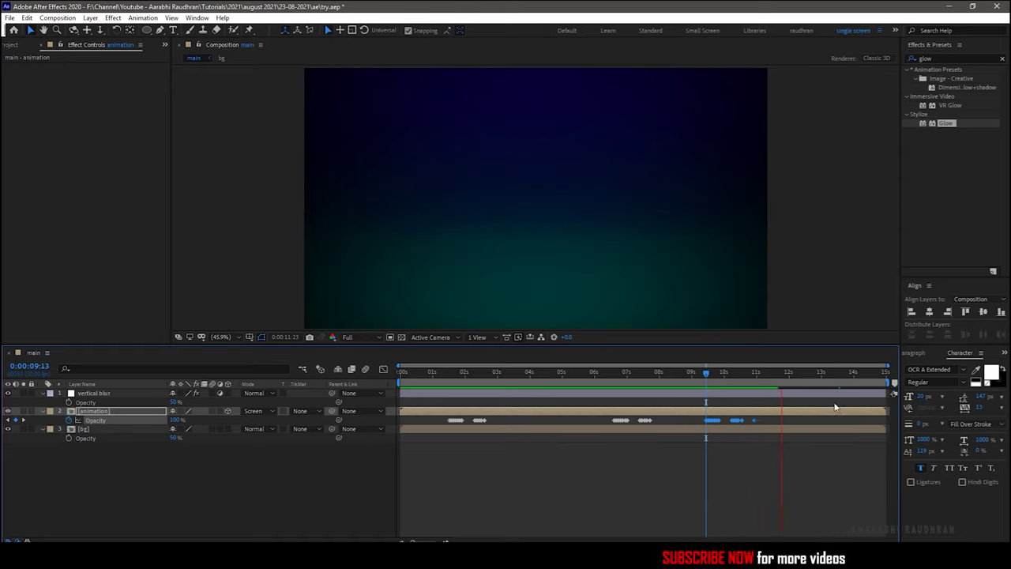
key("space")
left_click_drag(524, 373, 357, 405)
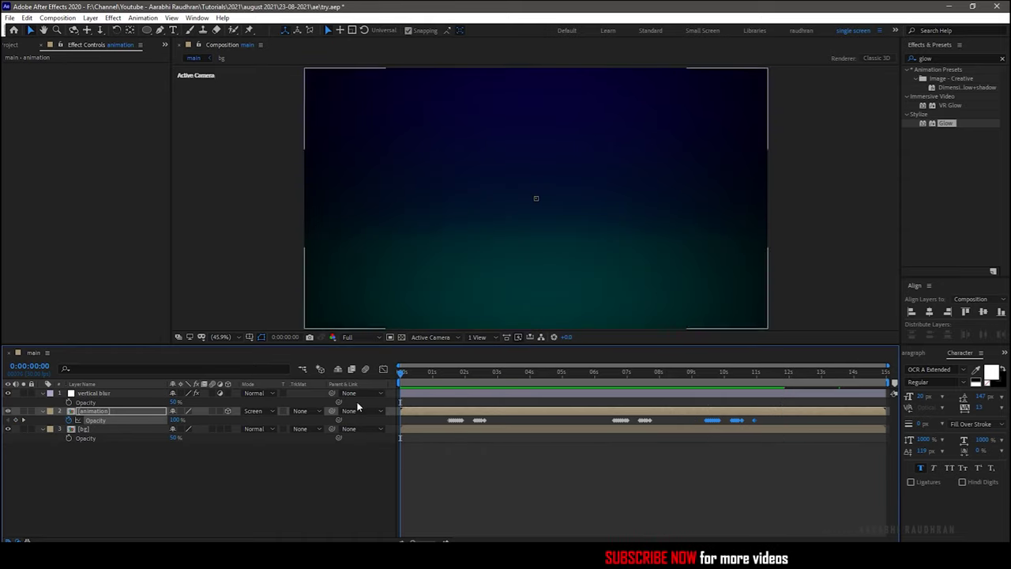
key("space")
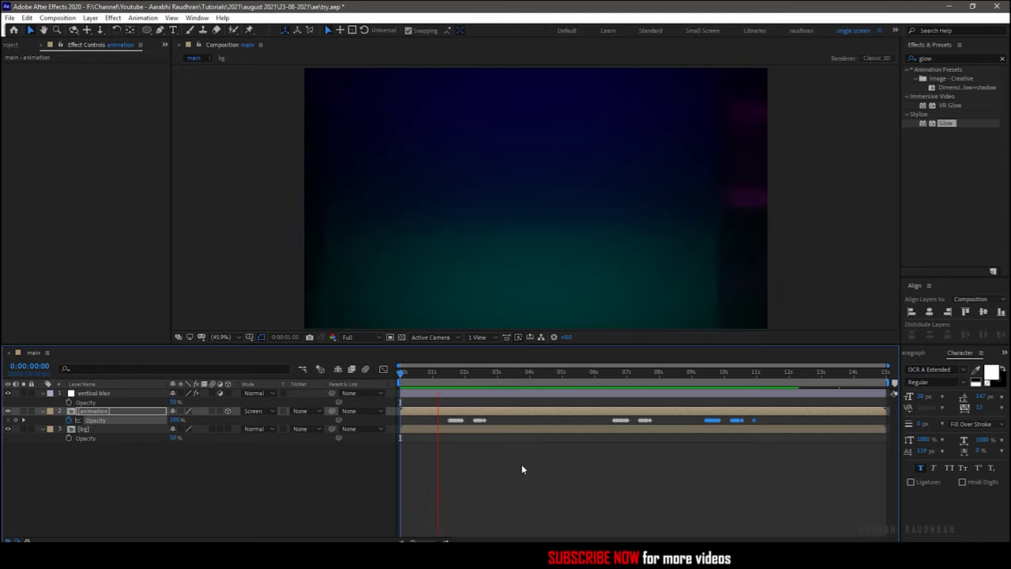